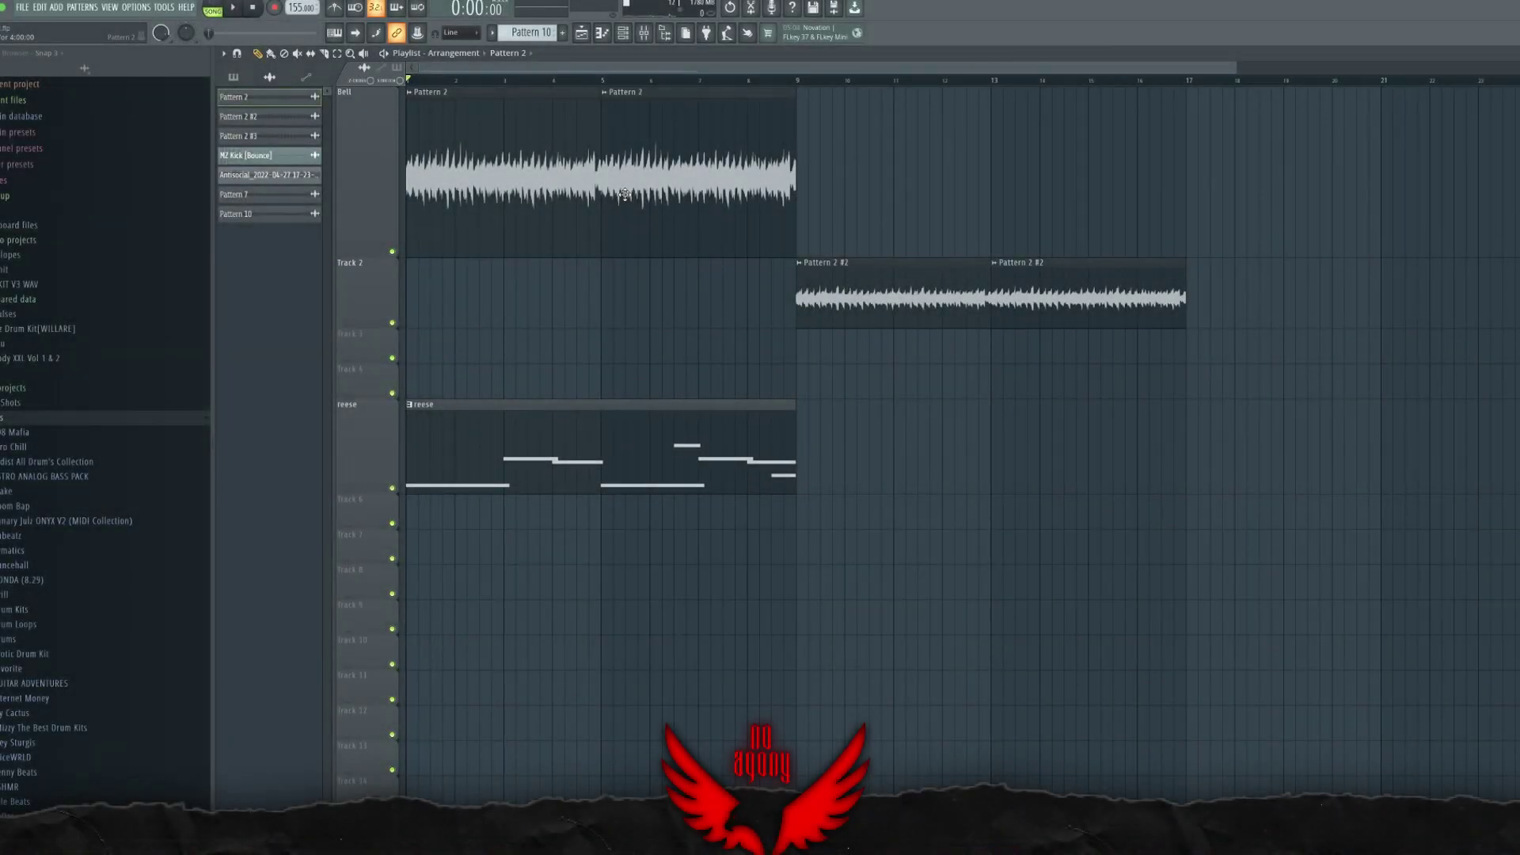
Step: Select all clips in the playlist, clear the selection and play back the arrangement
key("ctrl+a")
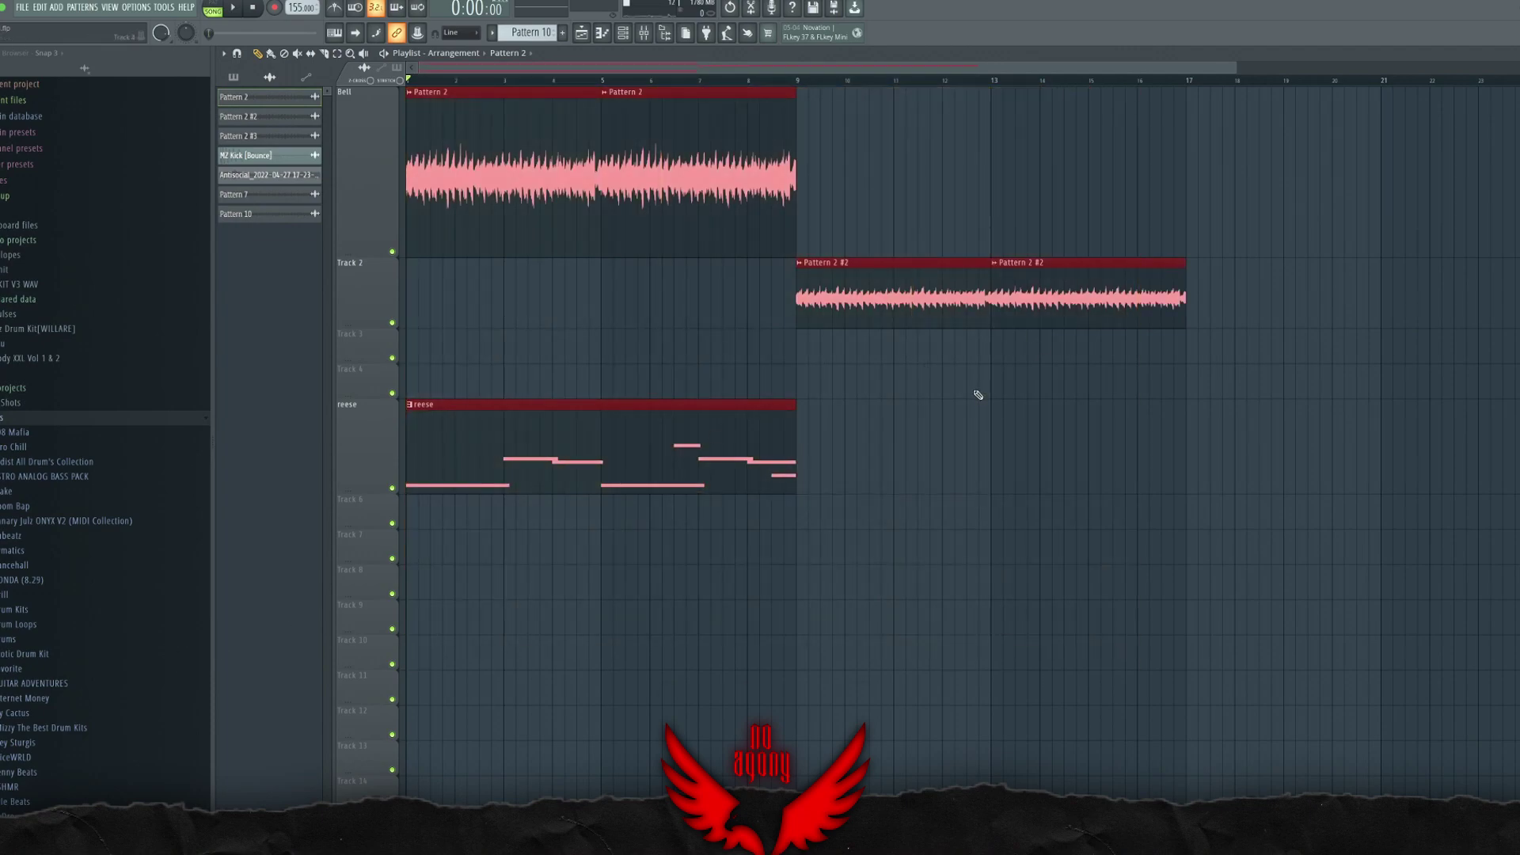
key("ctrl+d")
key("space")
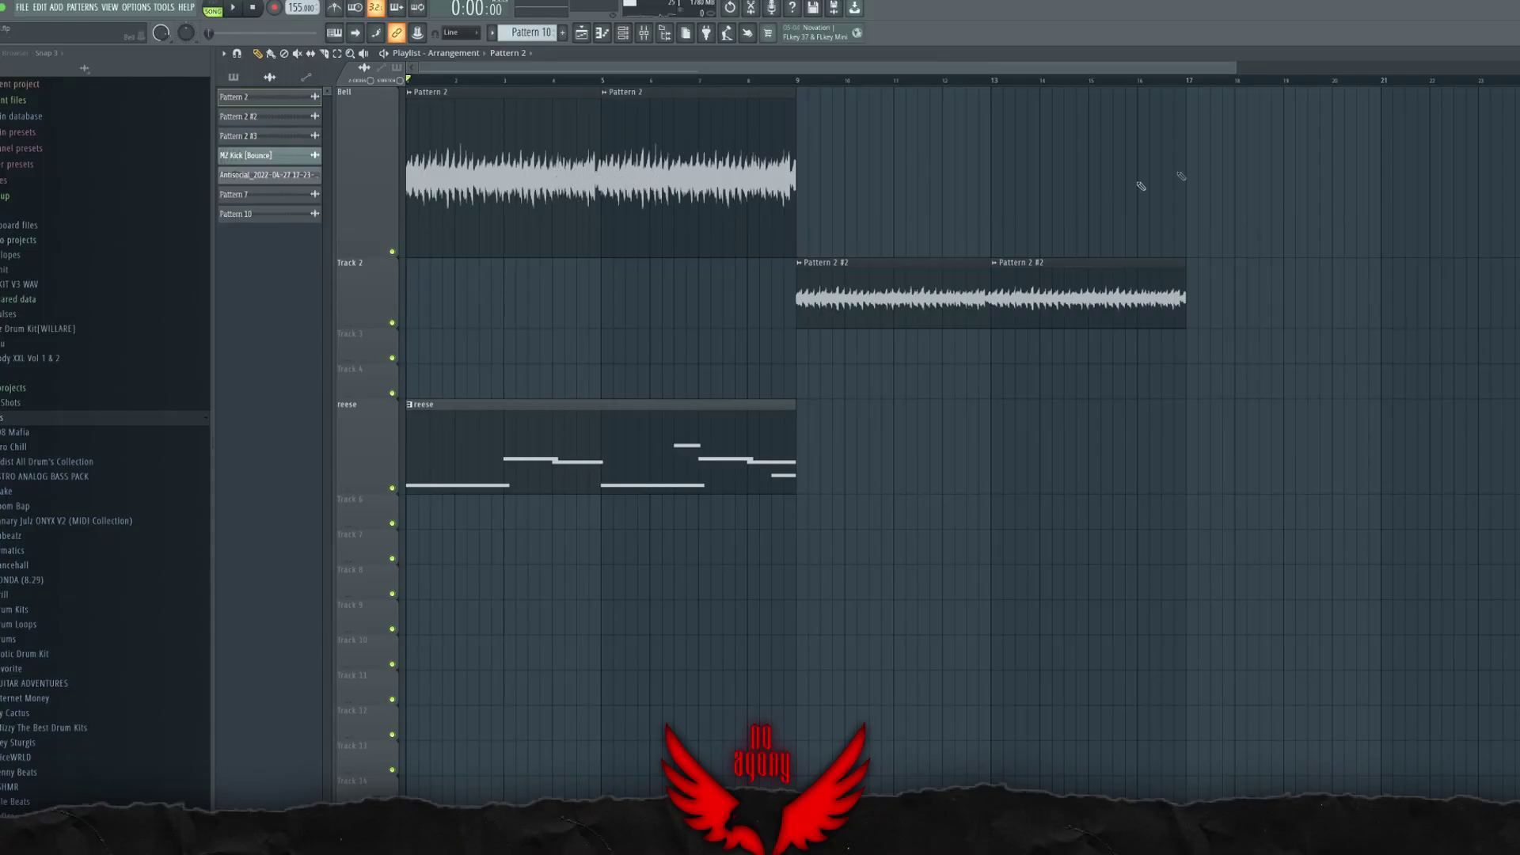
left_click_drag(1191, 139, 408, 697)
right_click(529, 357)
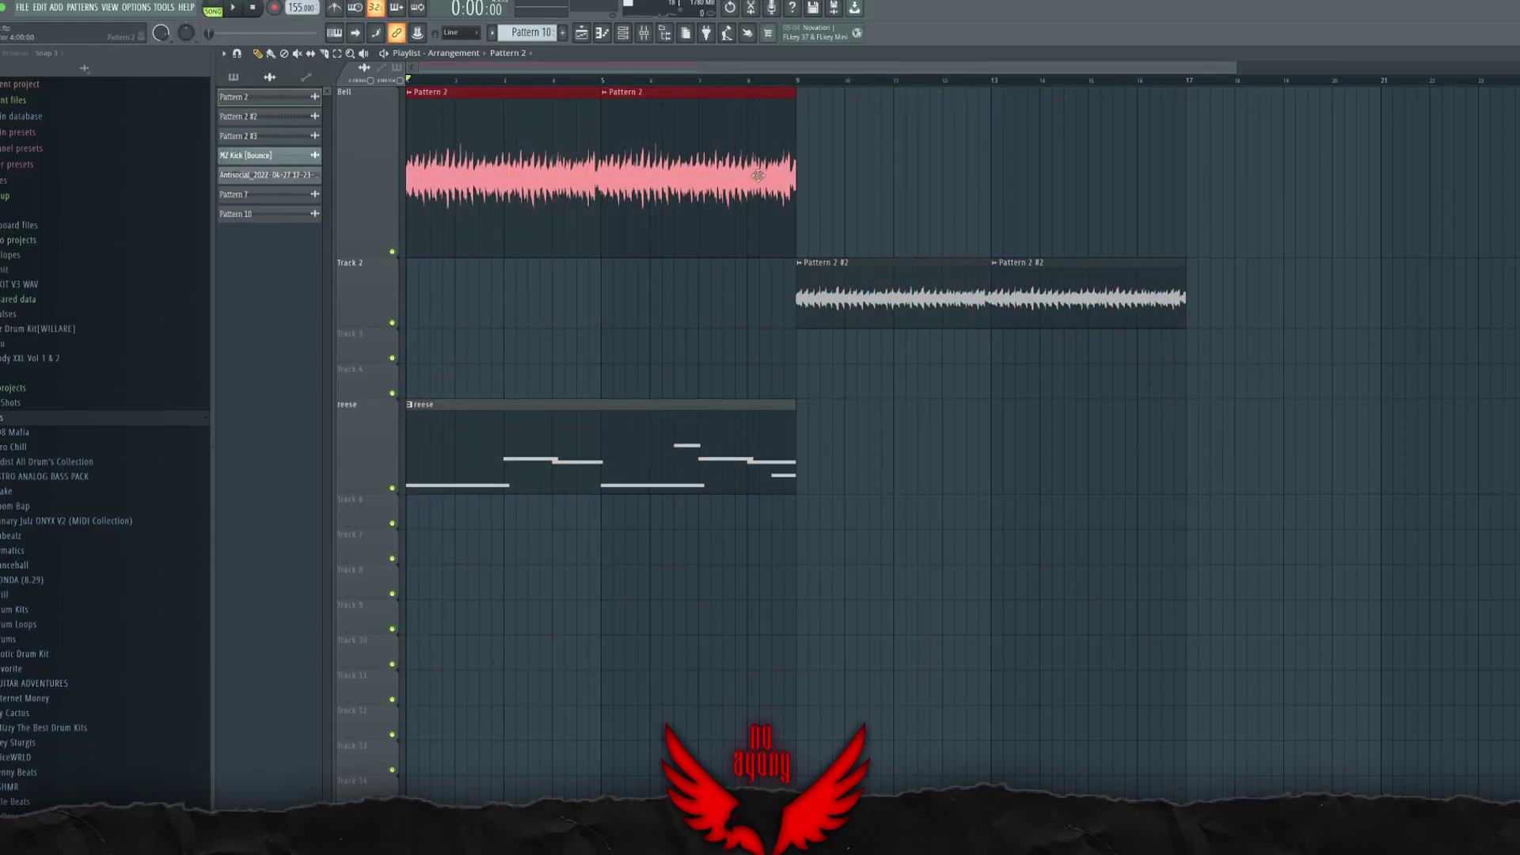
left_click_drag(762, 315, 1317, 321)
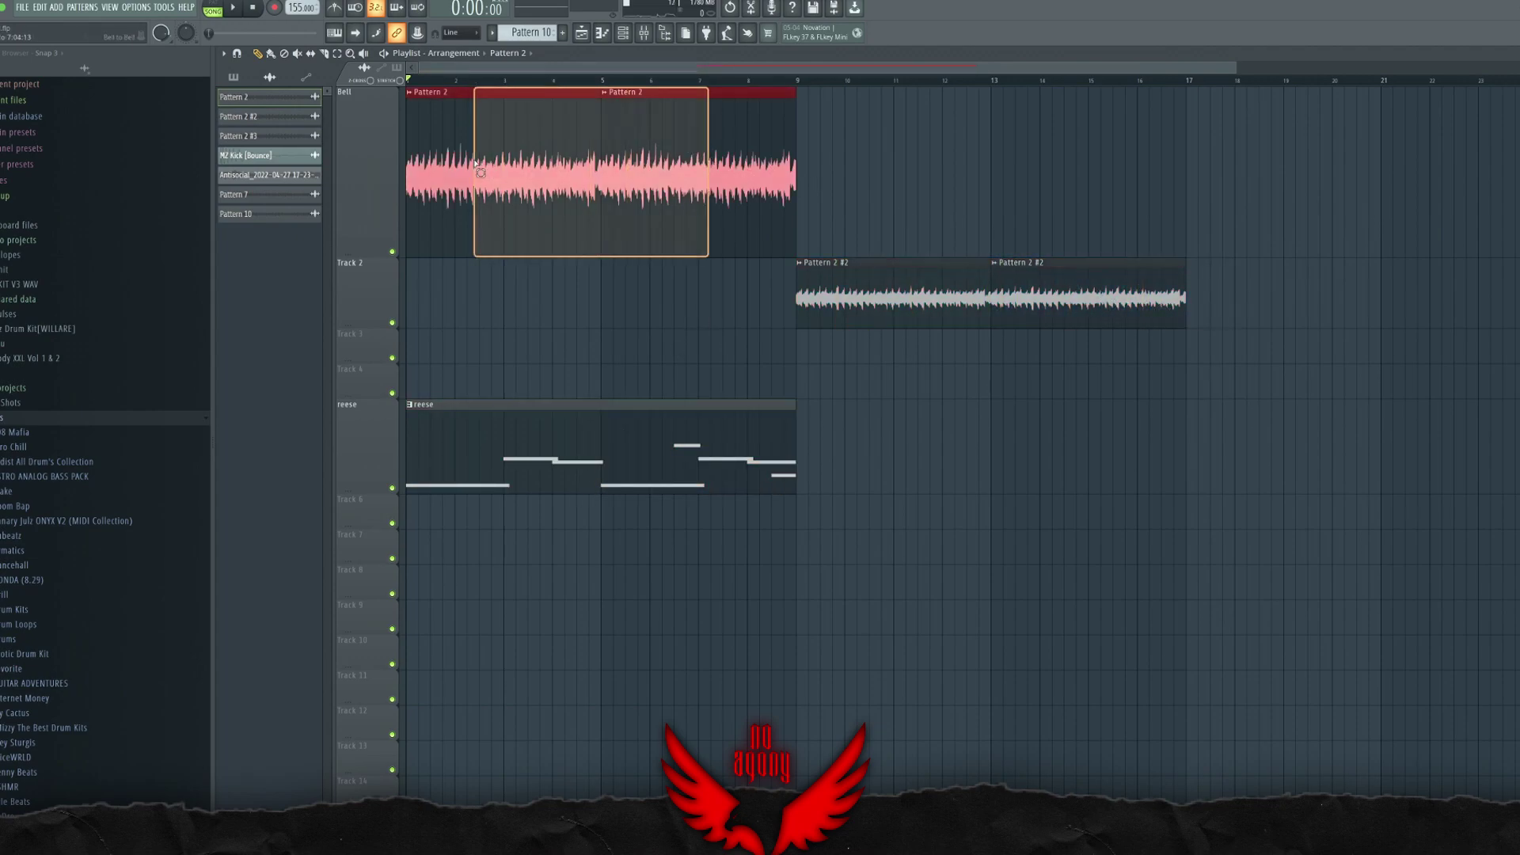
double_click(912, 293)
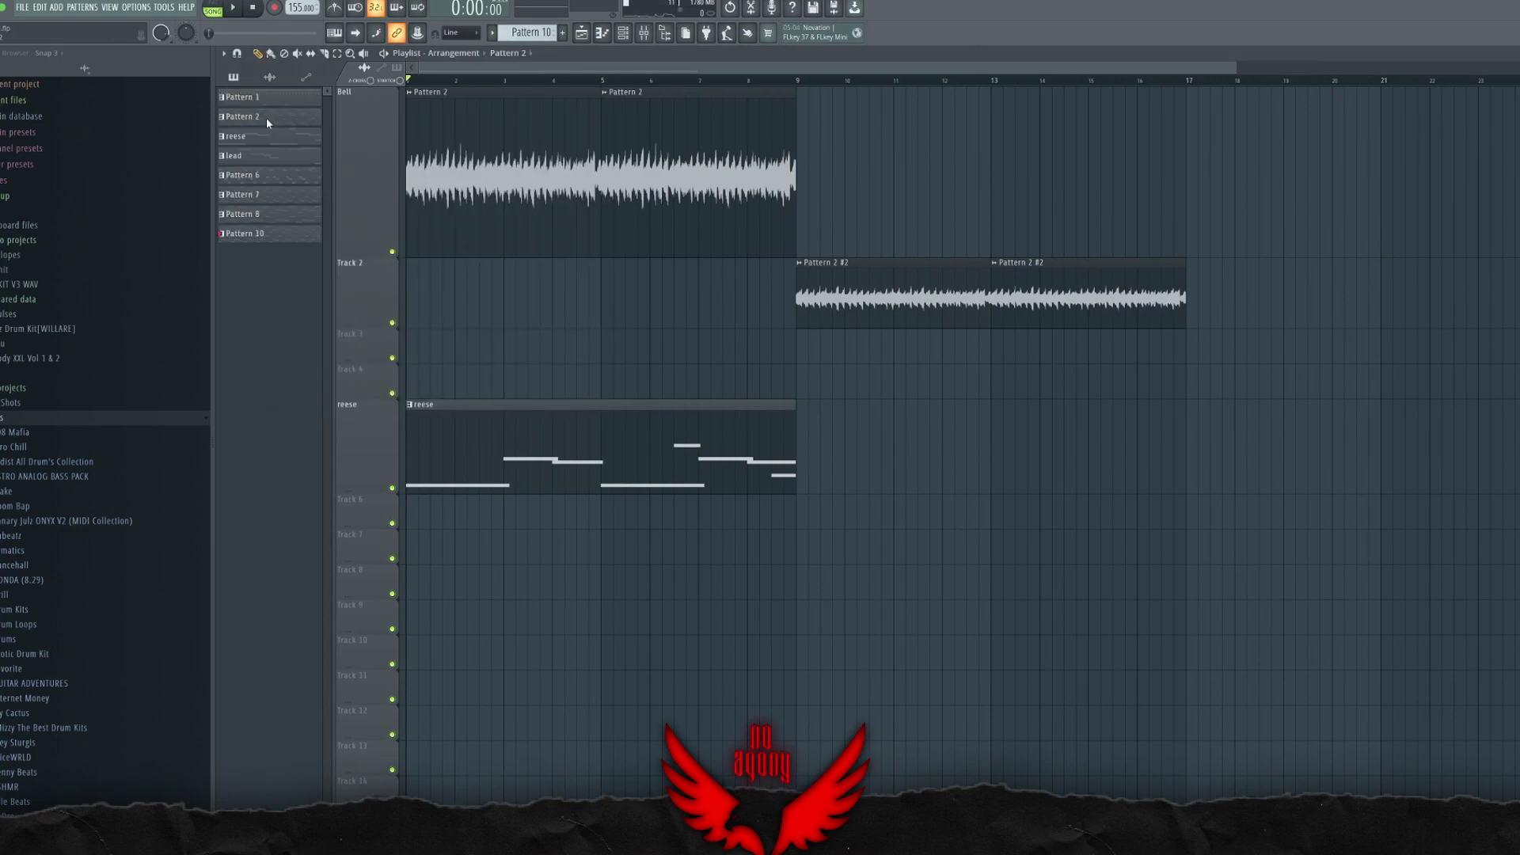
Step: Select Pattern 2 and open the Bell2 channel's notes in the piano roll
left_click(266, 117)
left_click(623, 32)
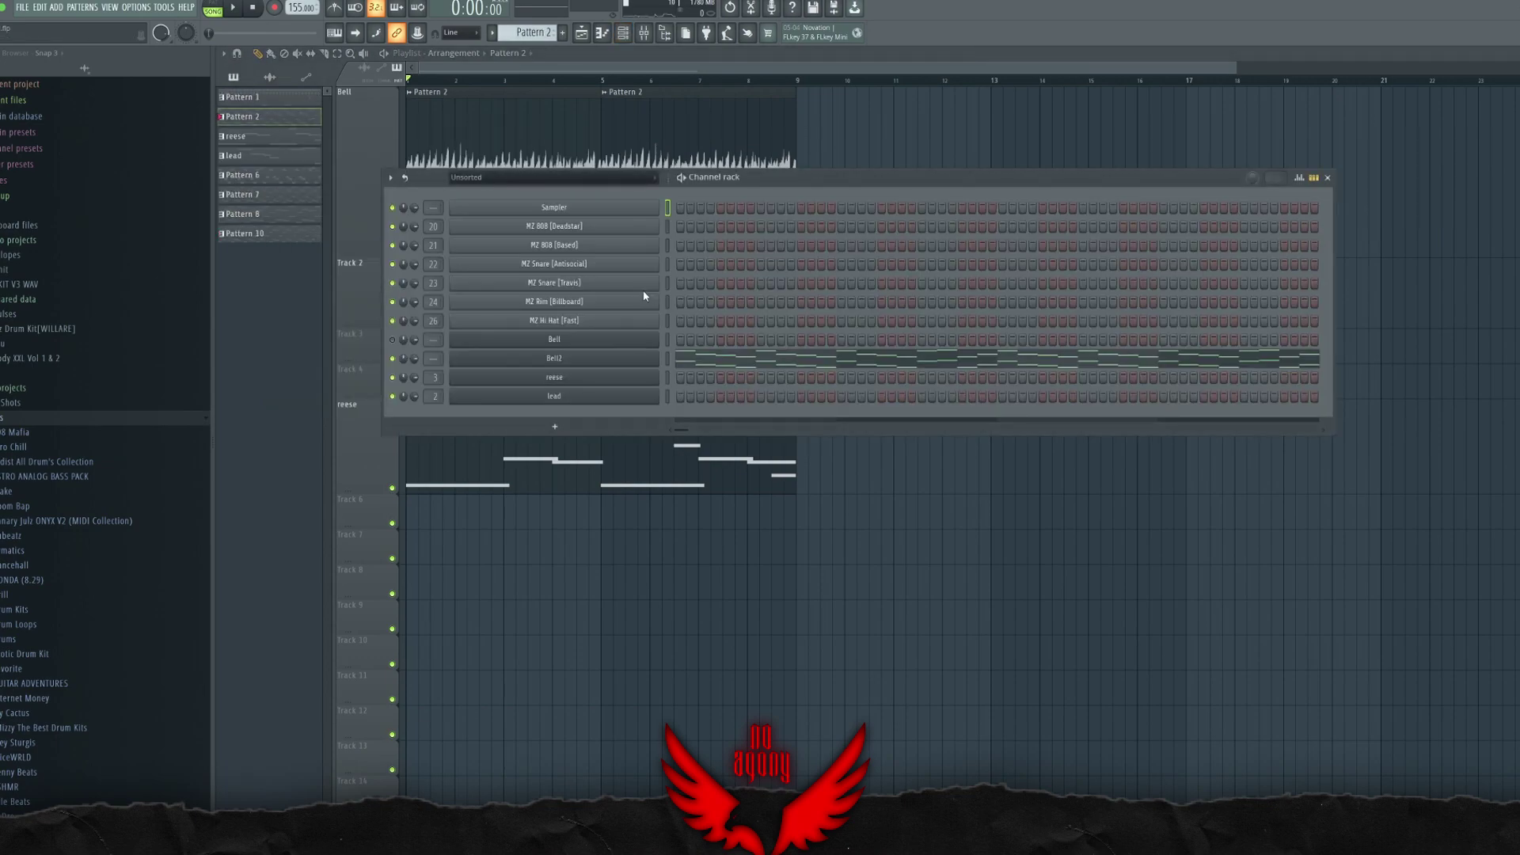
key("l")
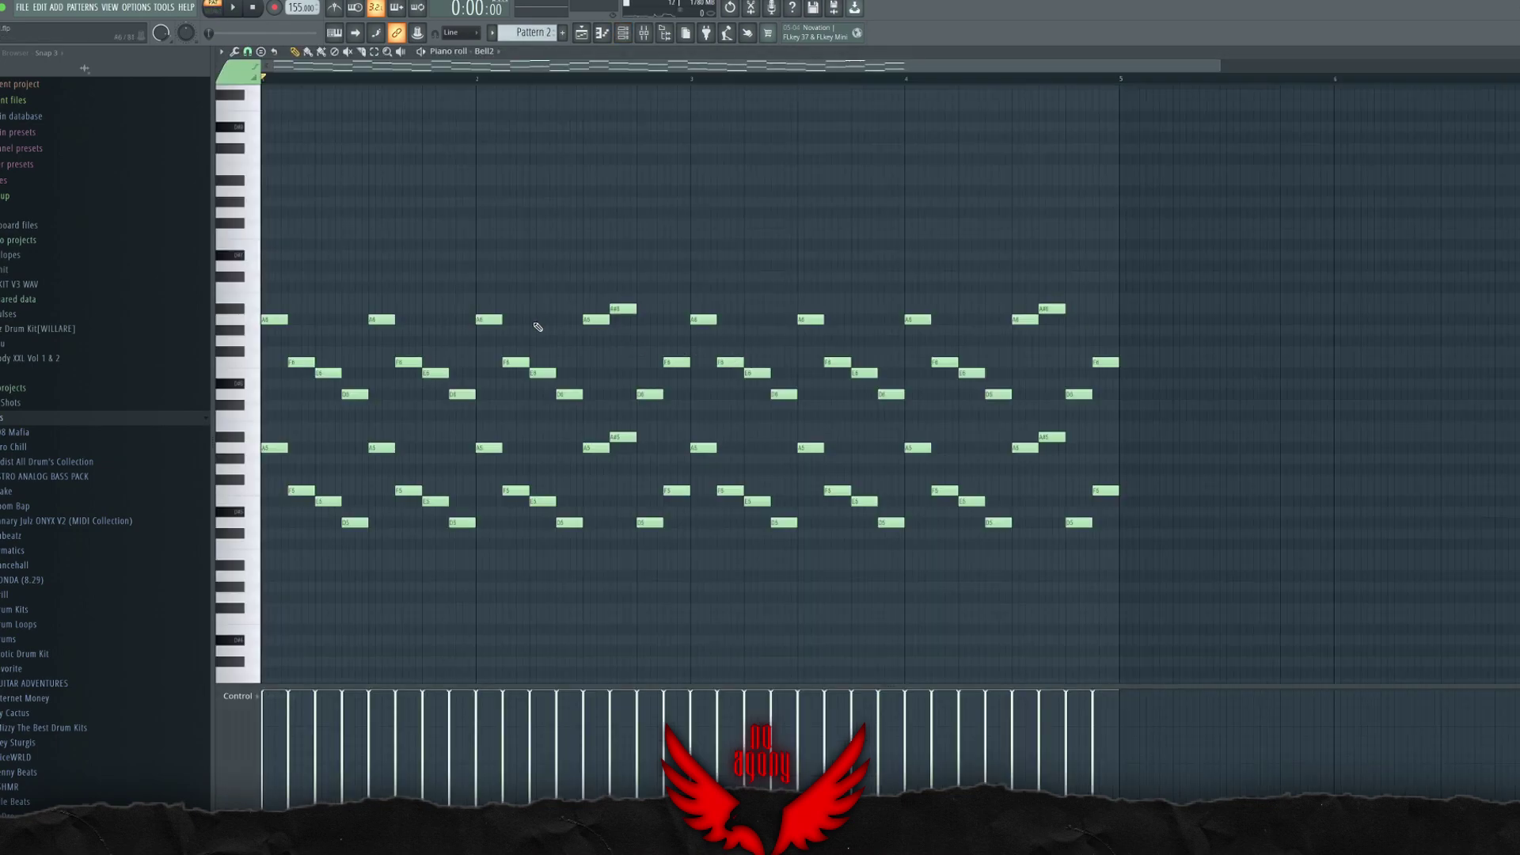
scroll(584, 323, "down", 1)
Step: Open the Bell2 channel's Serum instrument and look up its current preset in the Supernova Vol. 1 - Serum Bank
key("F6")
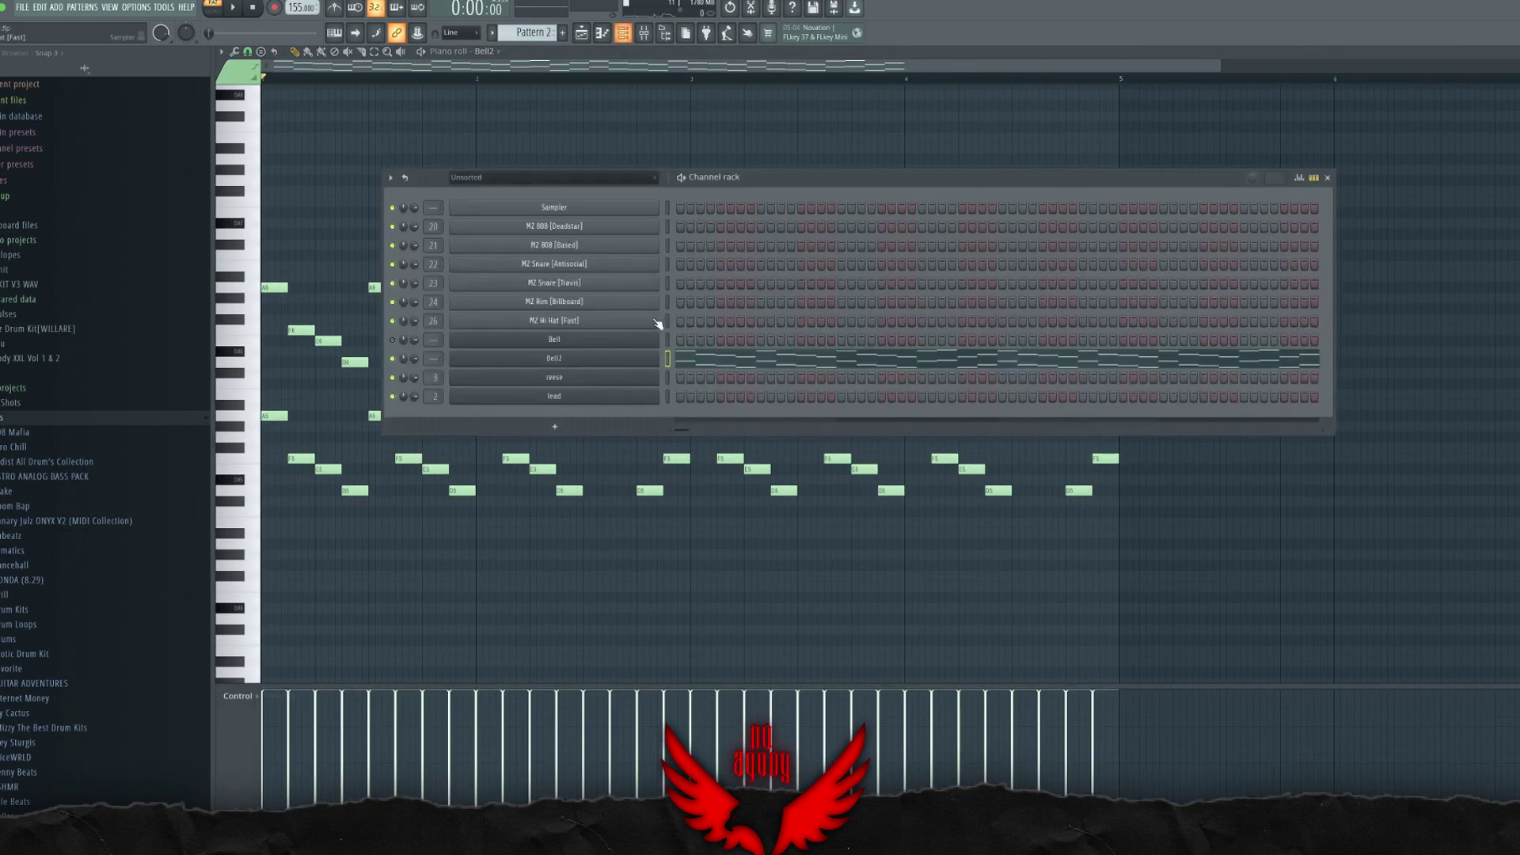
left_click(589, 358)
left_click(777, 137)
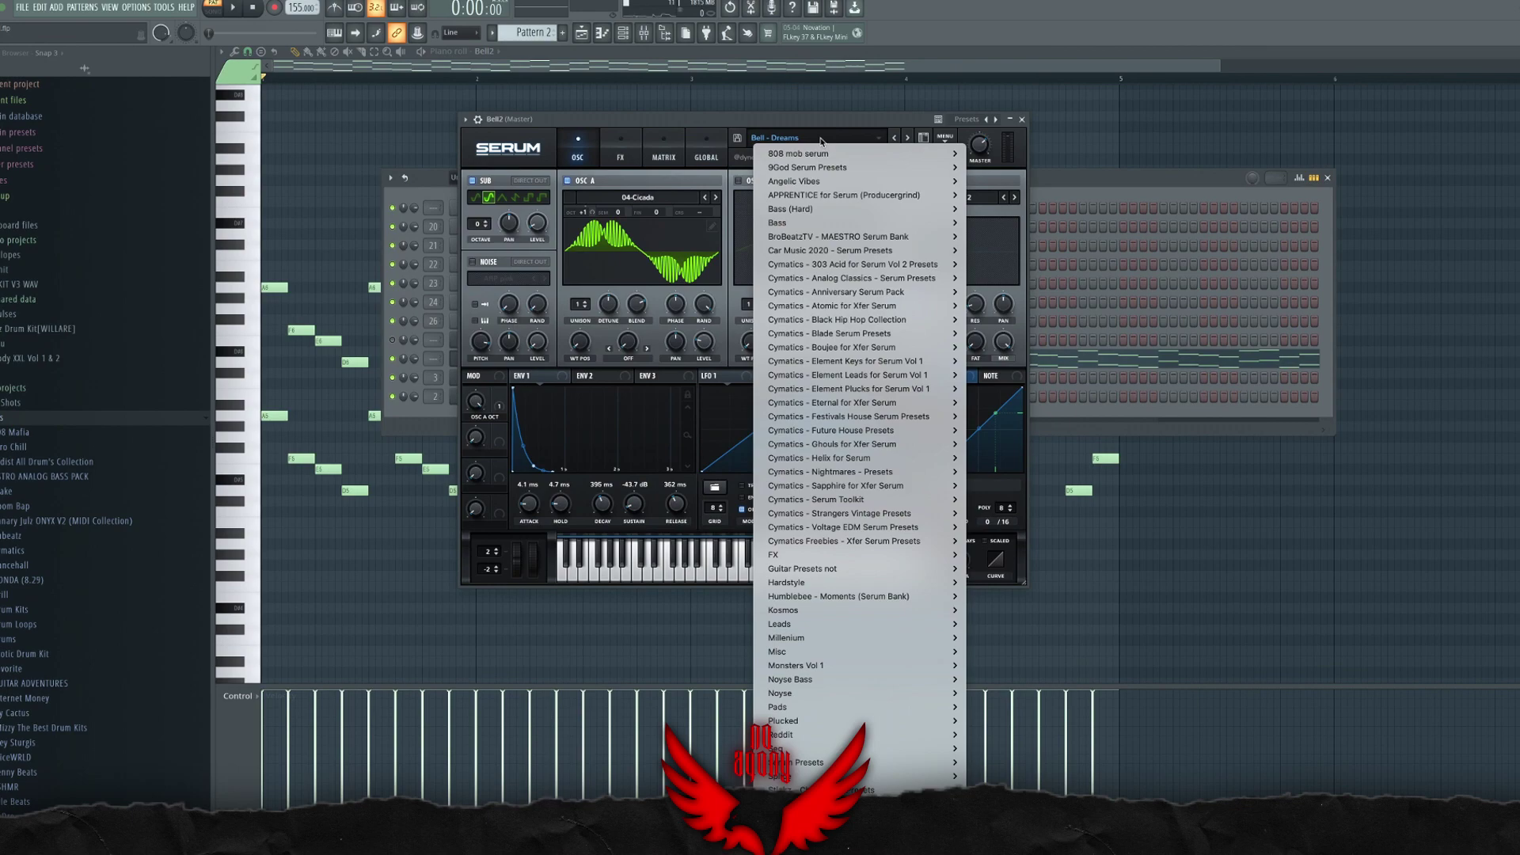
scroll(863, 636, "down", 3)
mouse_move(833, 697)
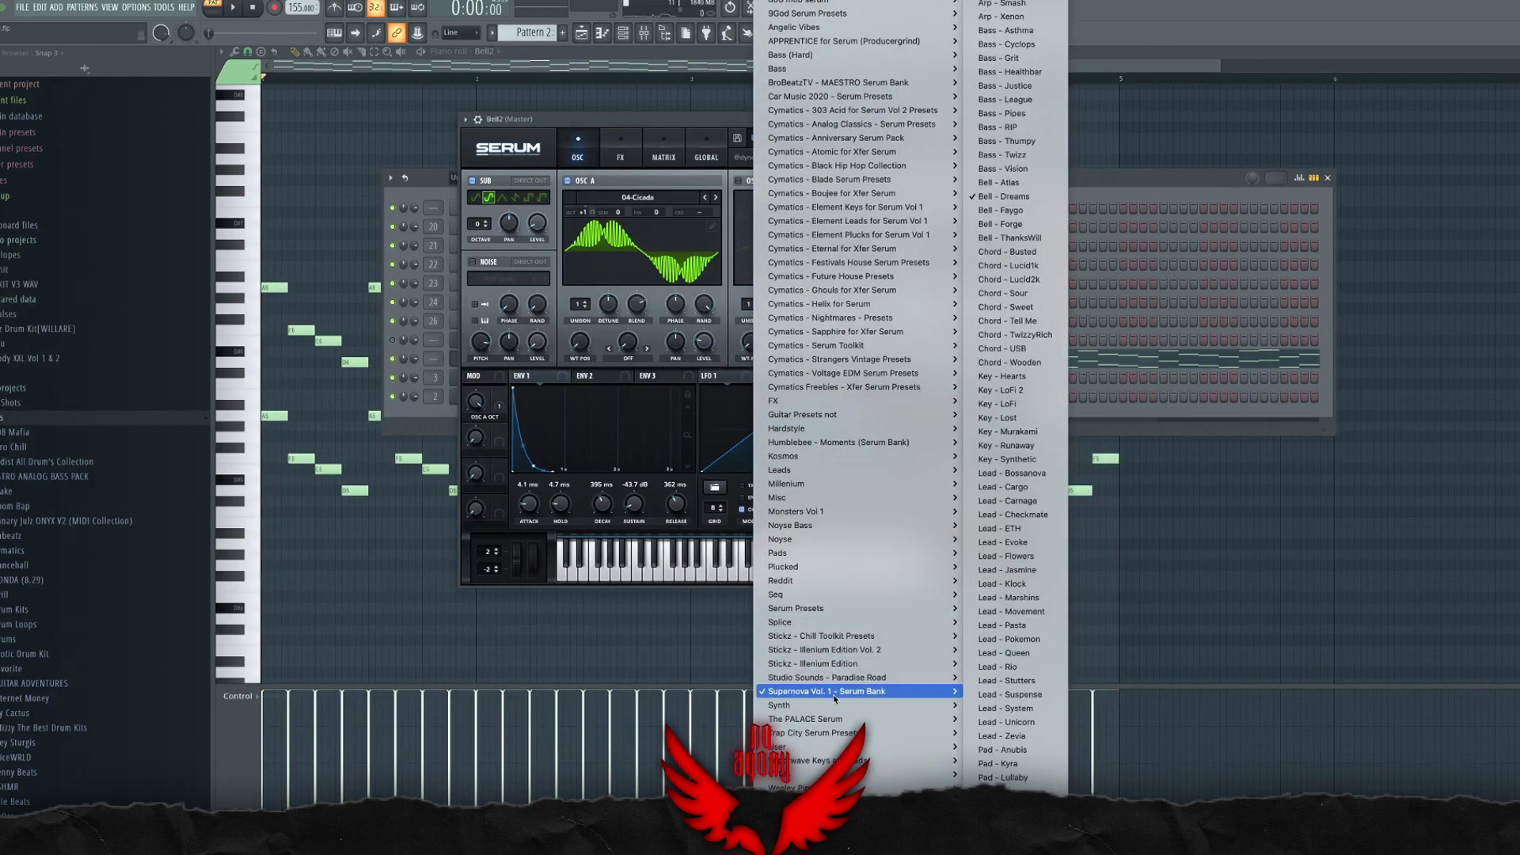
key("Escape")
key("Escape")
key("Escape")
Step: Play the Bell2 melody of Pattern 2 in the piano roll, and stop playback
scroll(574, 339, "down", 3)
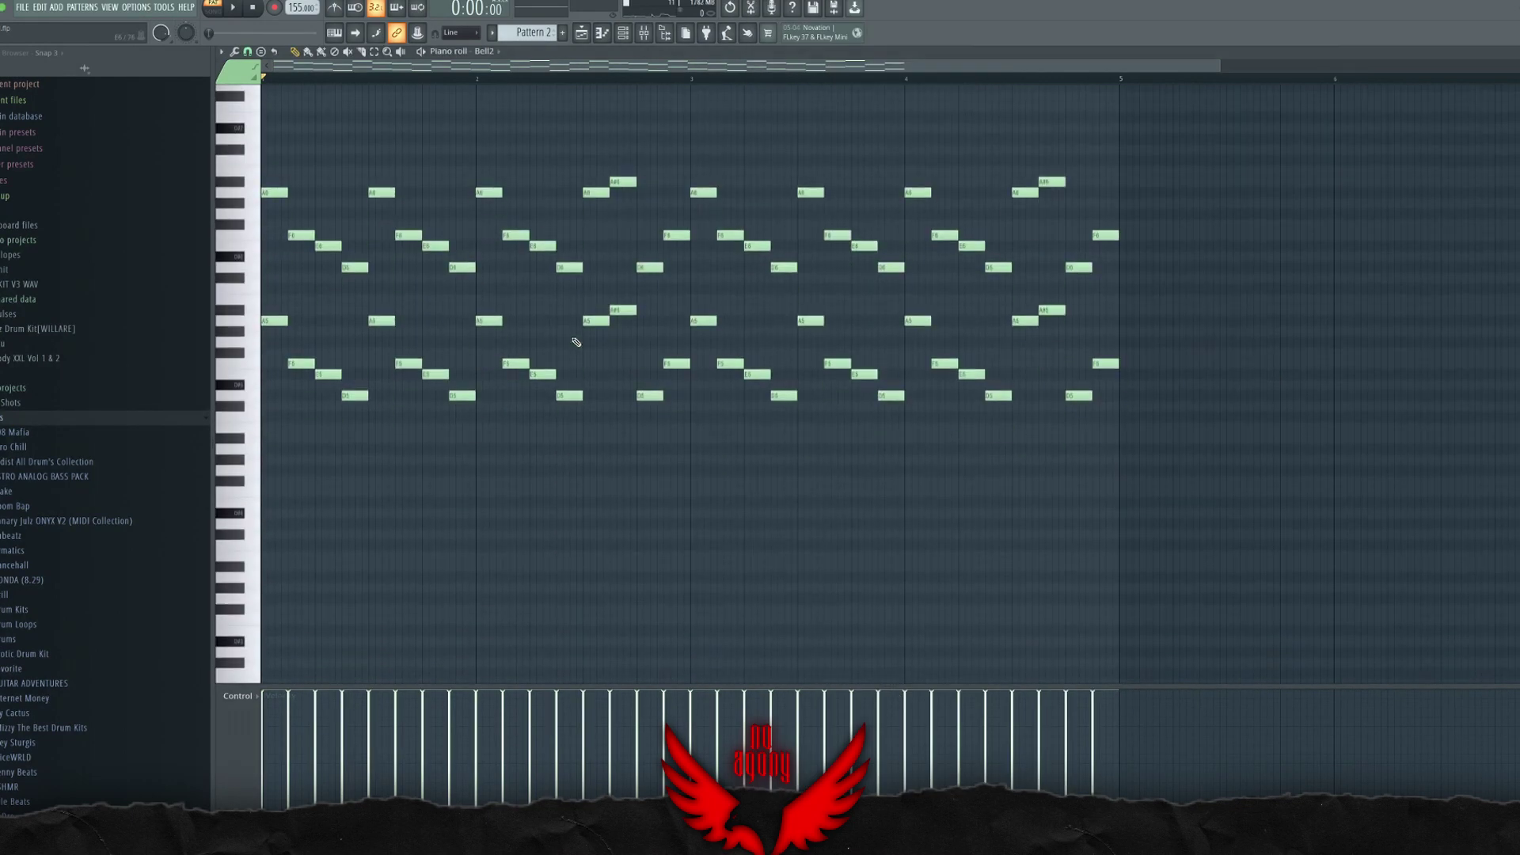
scroll(504, 281, "up", 3)
key("space")
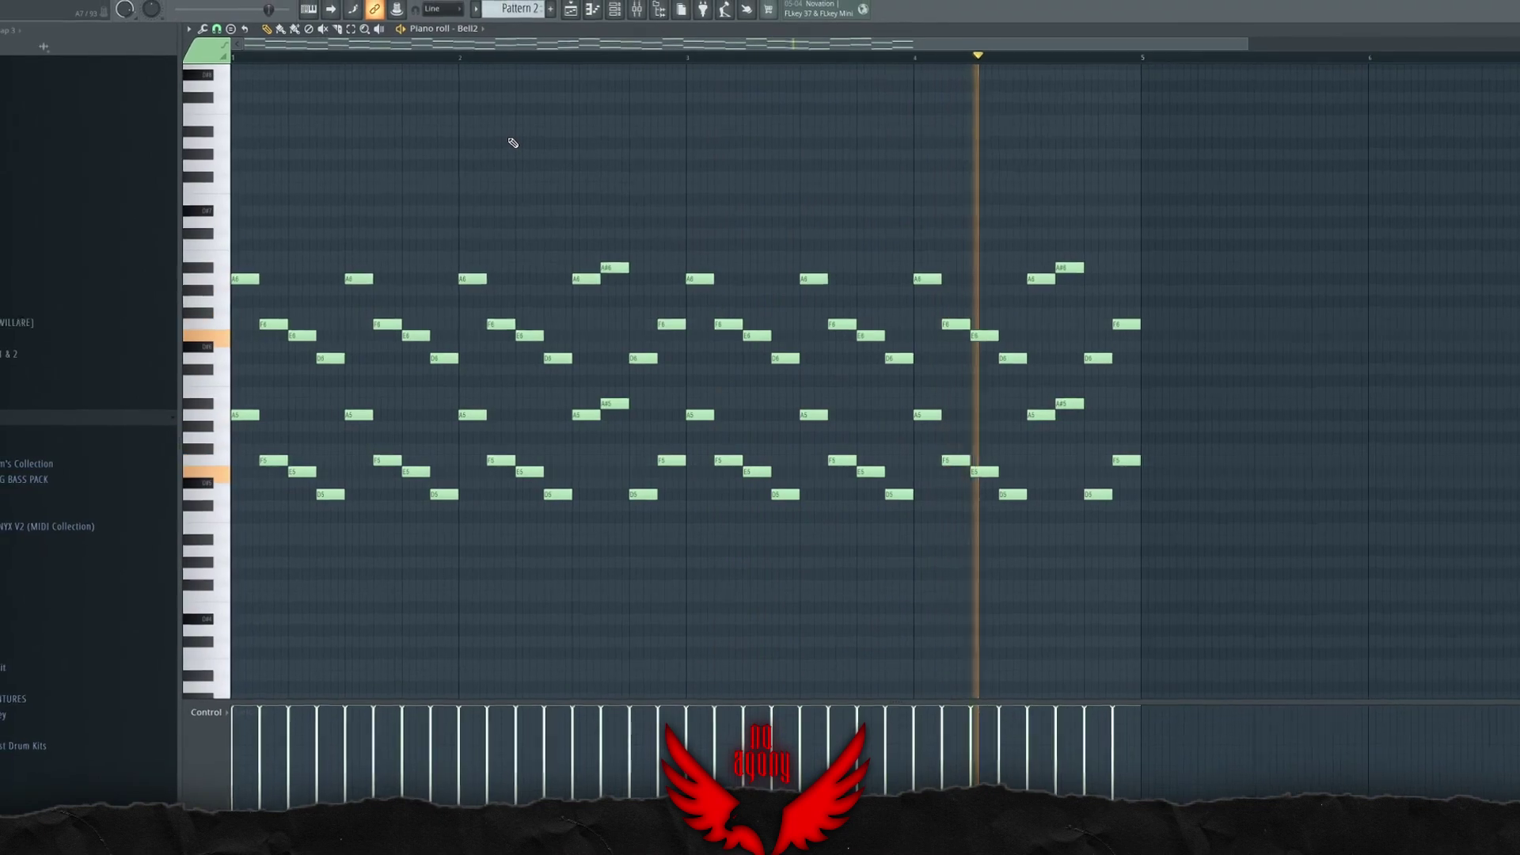
key("space")
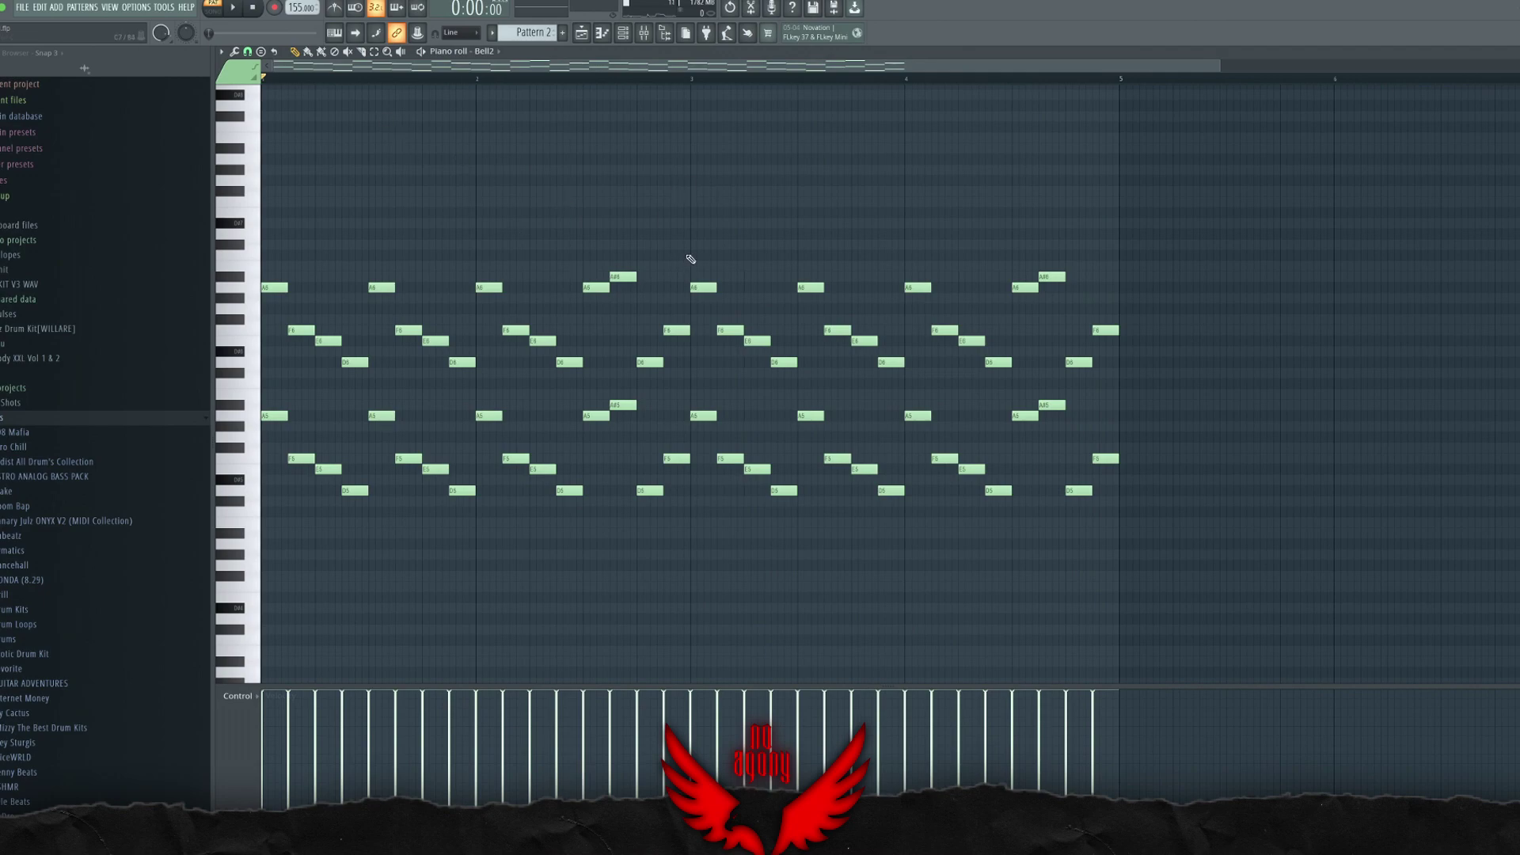
Step: Return to the playlist and locate the Render as audio clip command for Pattern 2
key("F5")
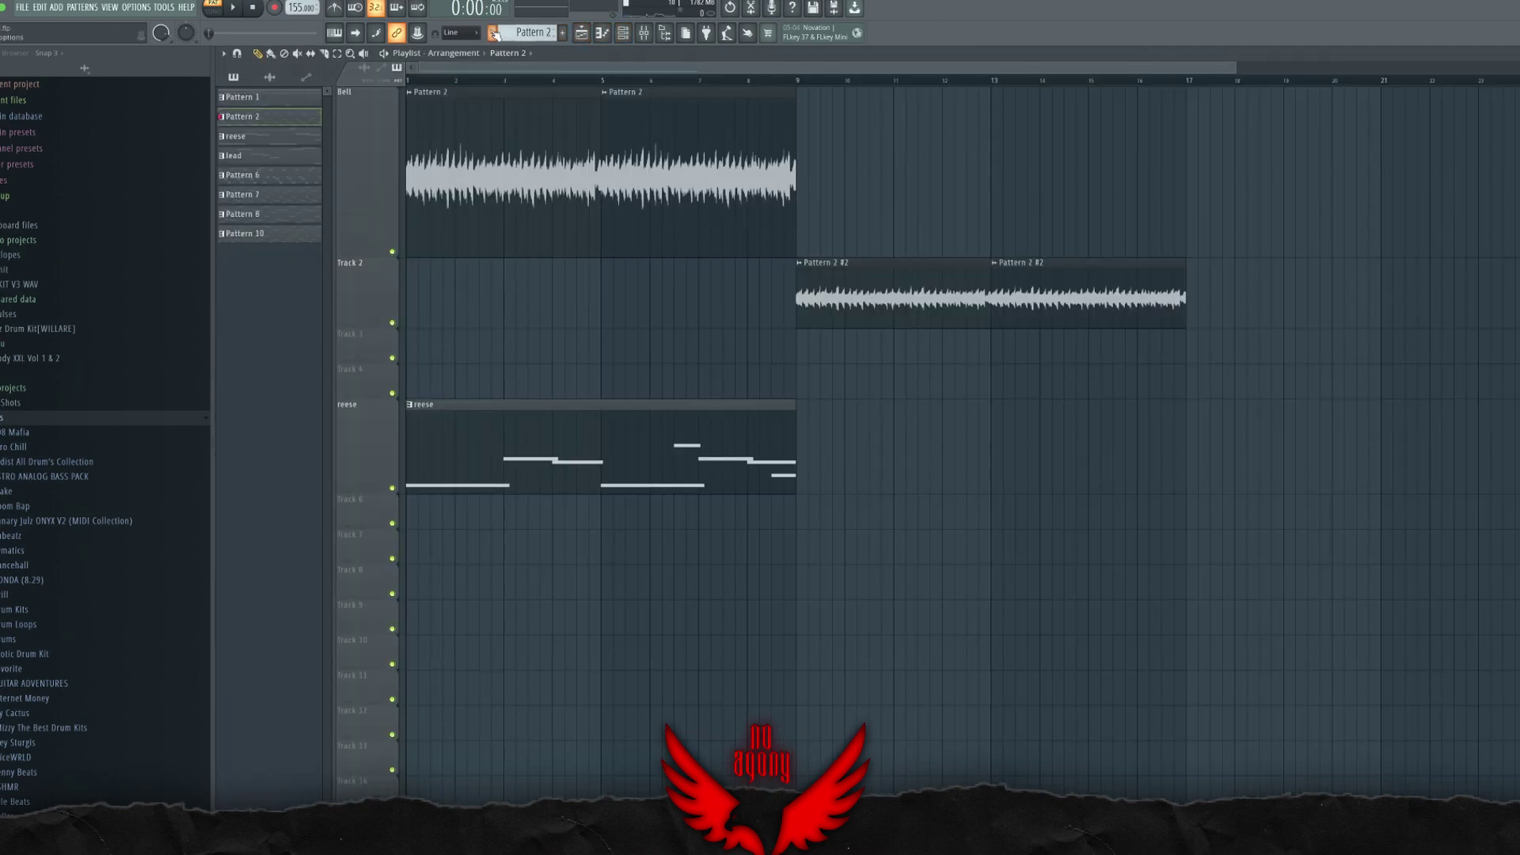
left_click(495, 34)
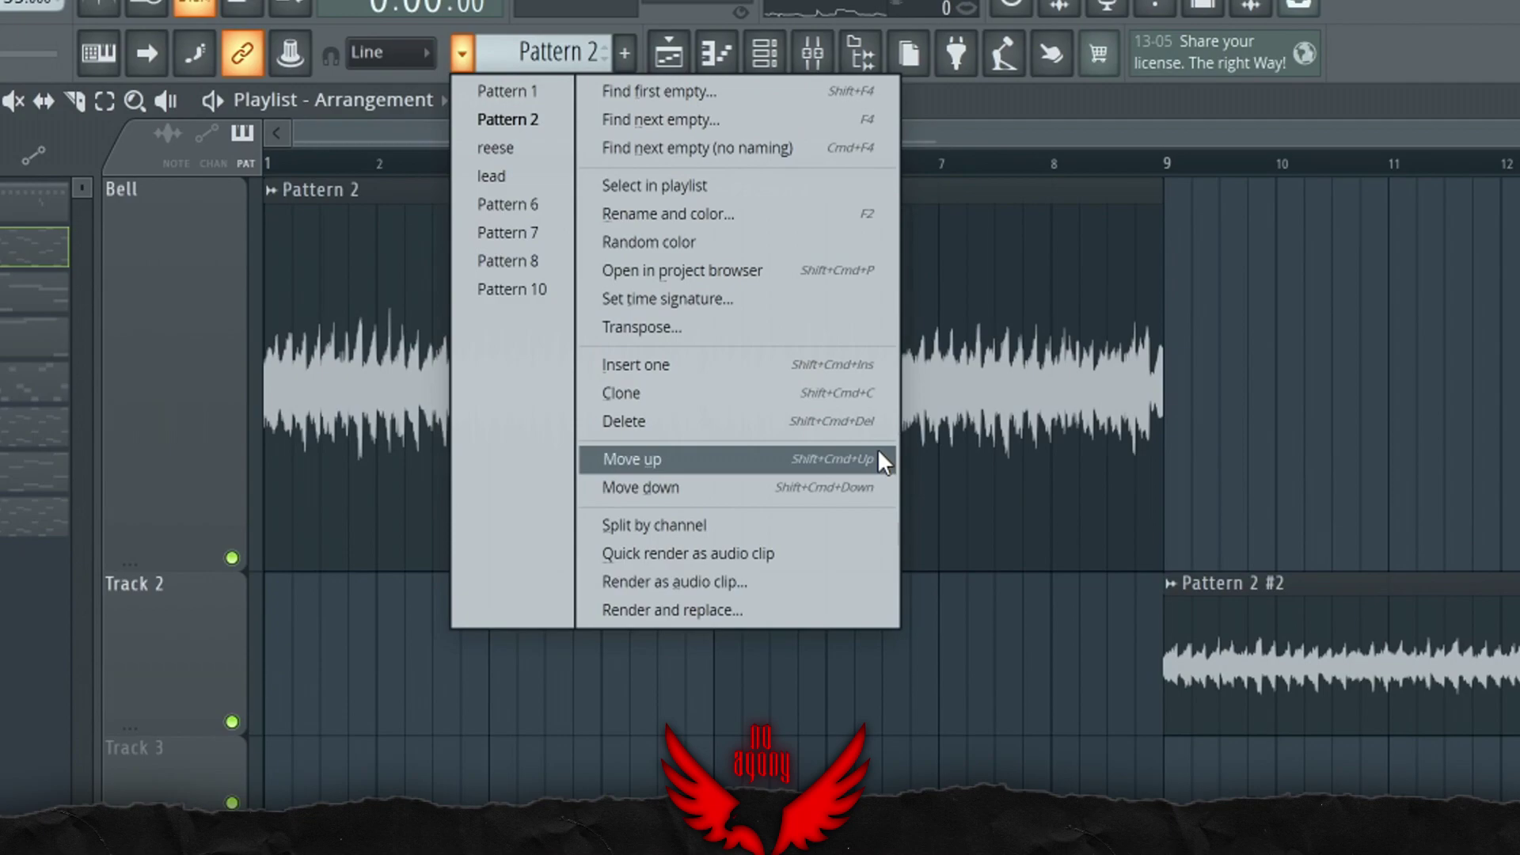
left_click(758, 583)
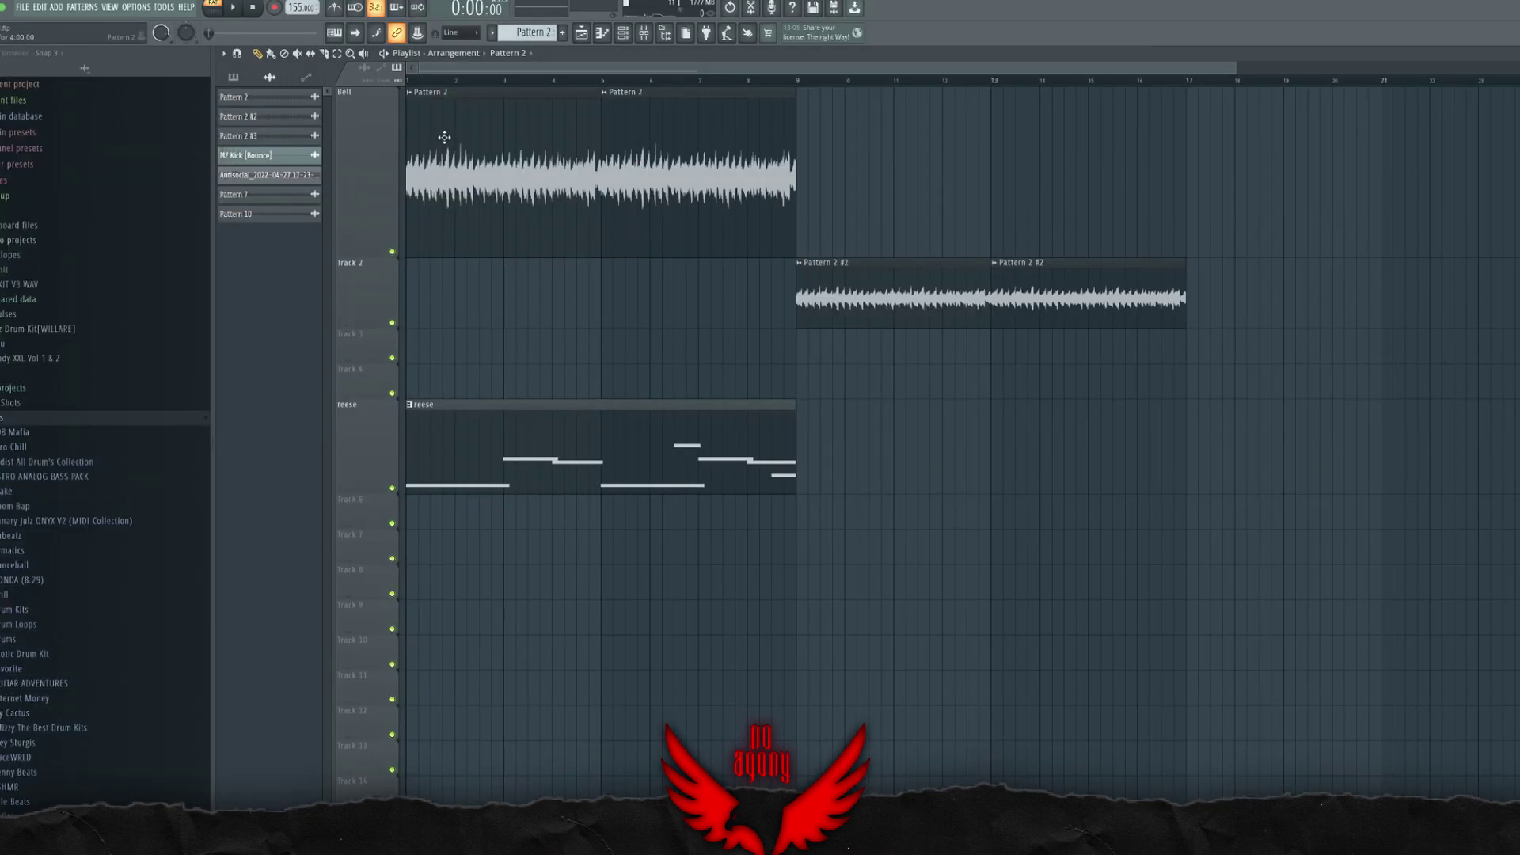
Step: Compare the Bell track's Pattern 2 audio clip with Reverse off and on by previewing it, leaving Reverse on
double_click(444, 138)
left_click(645, 32)
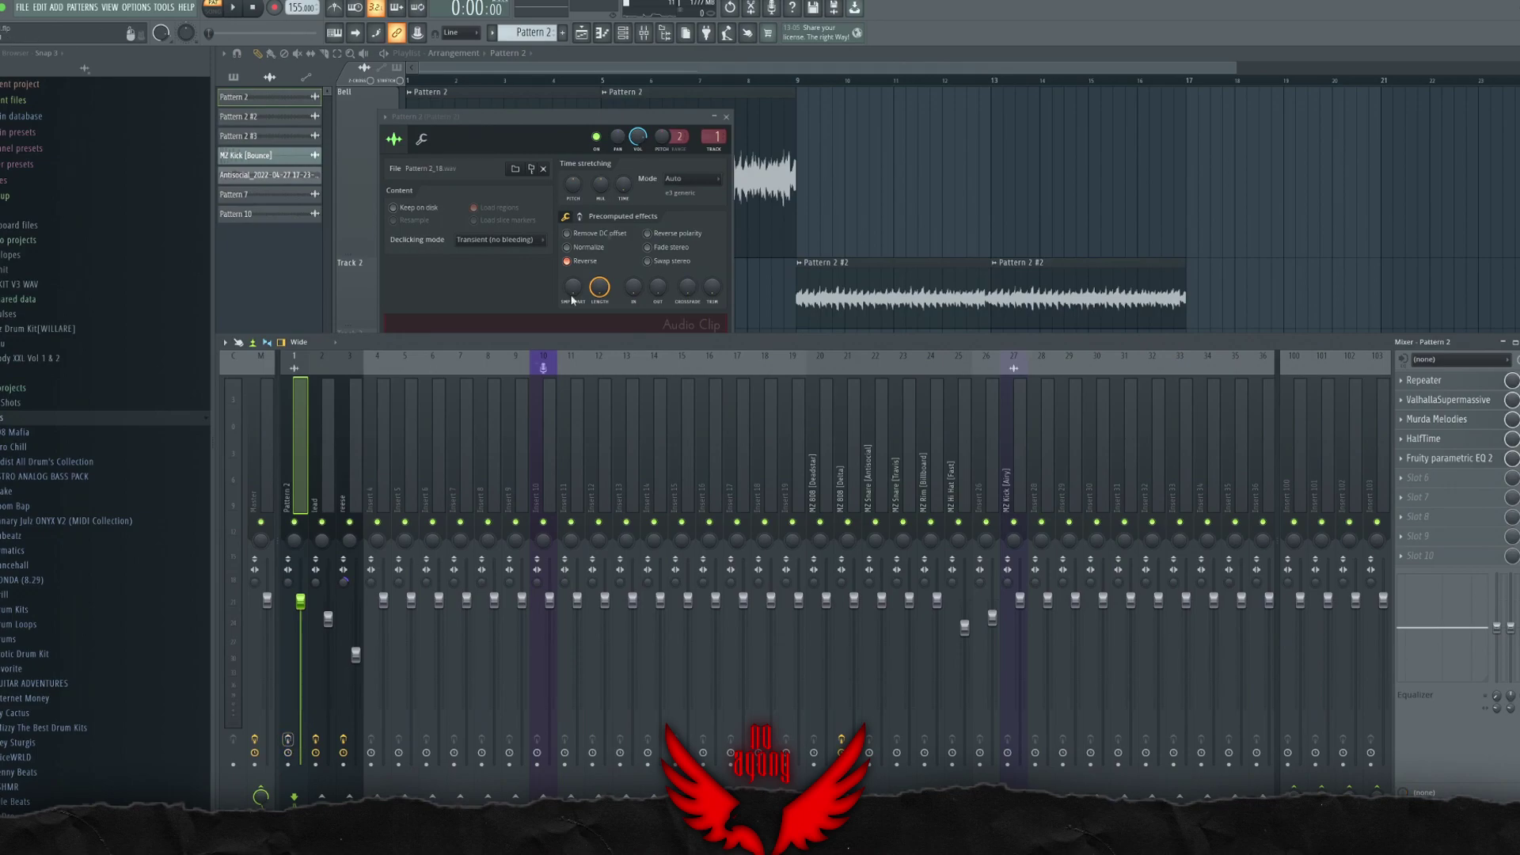
left_click(582, 263)
left_click(588, 262)
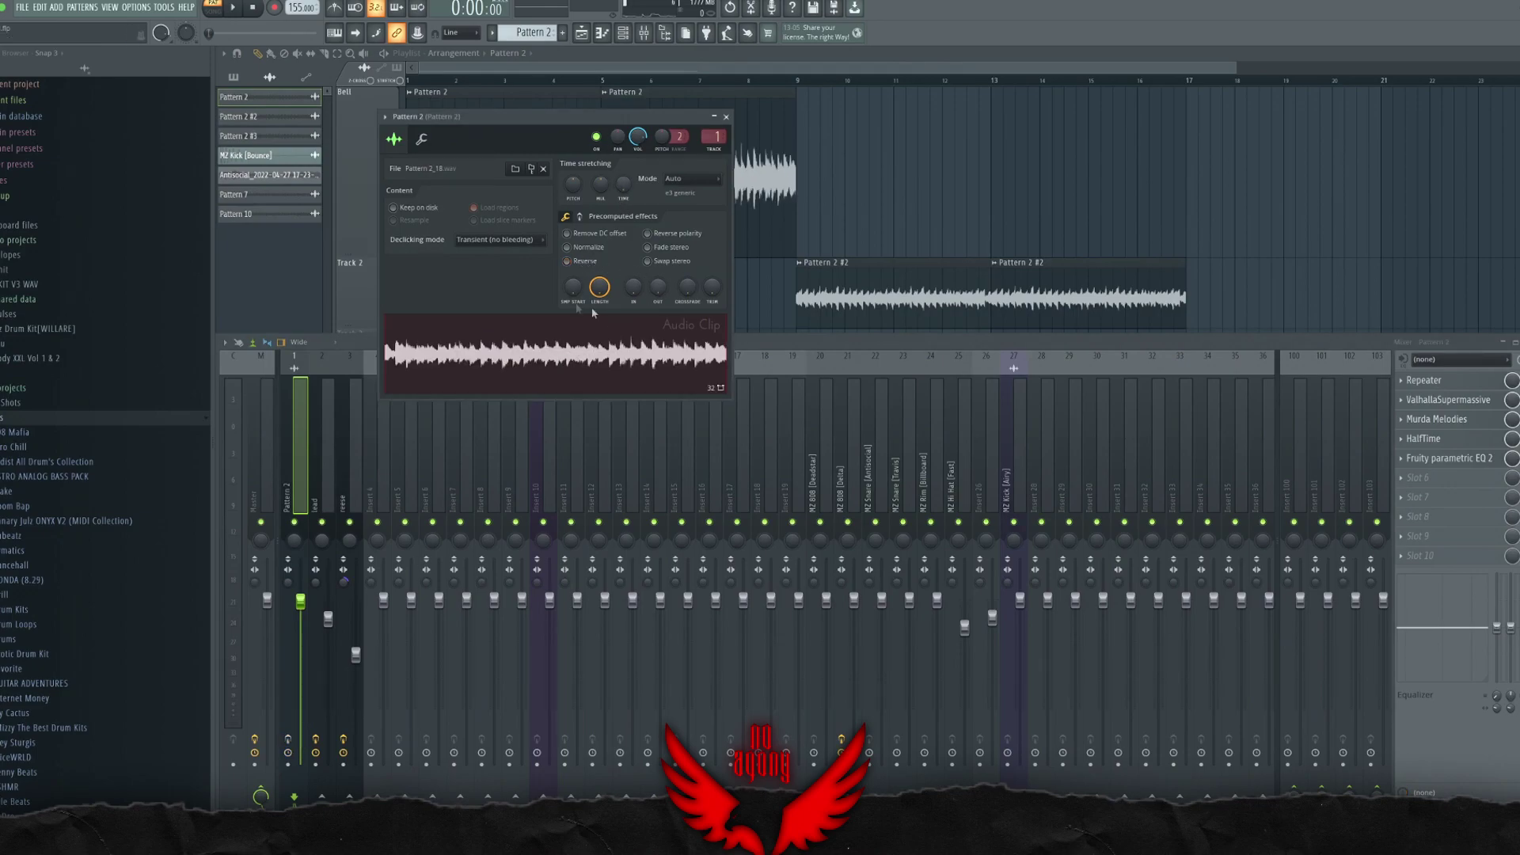
left_click(584, 369)
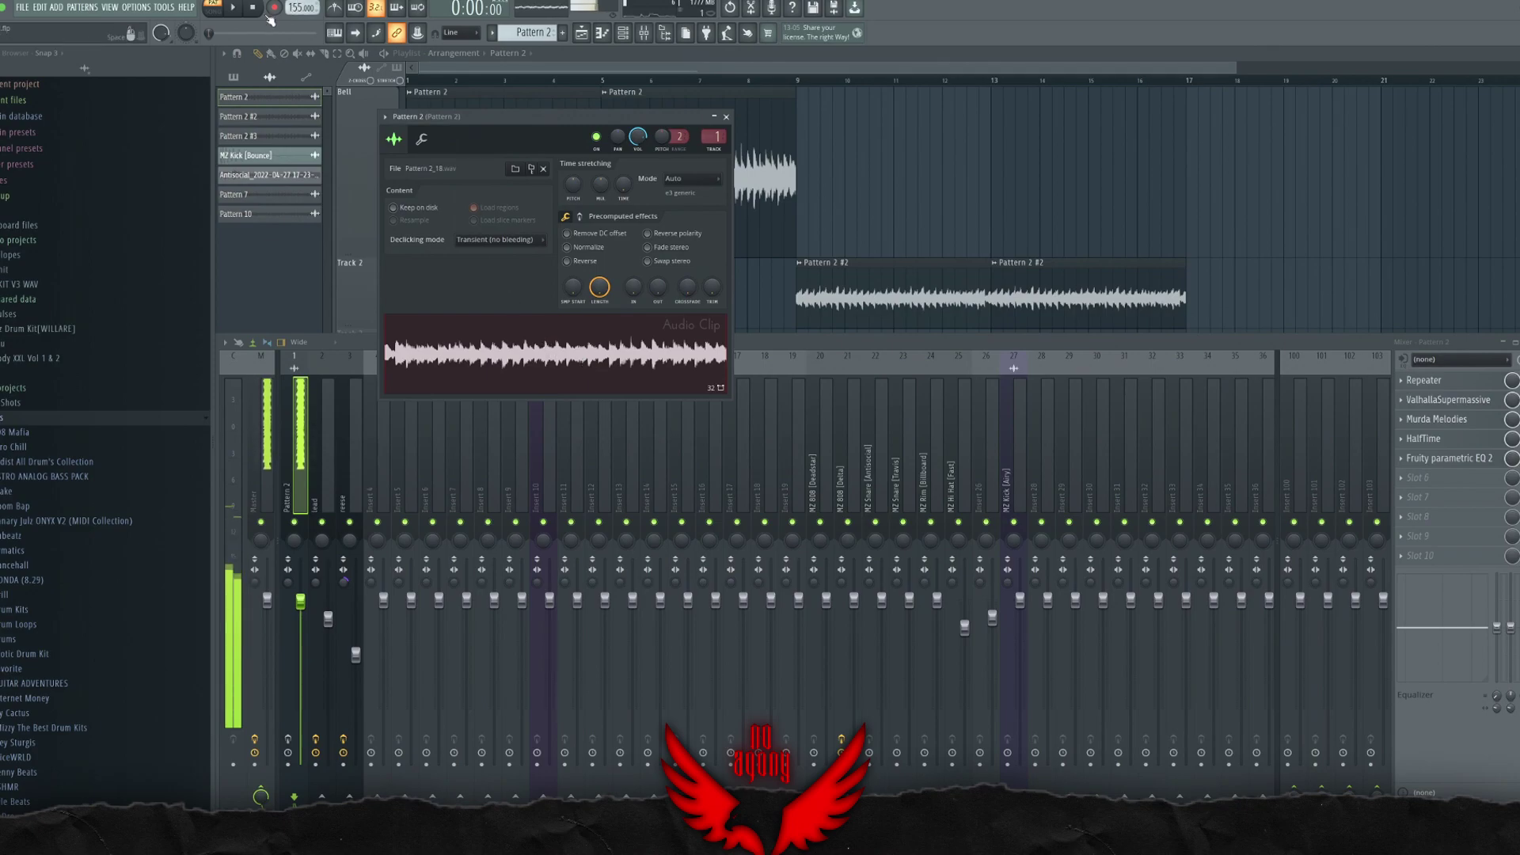
left_click(586, 262)
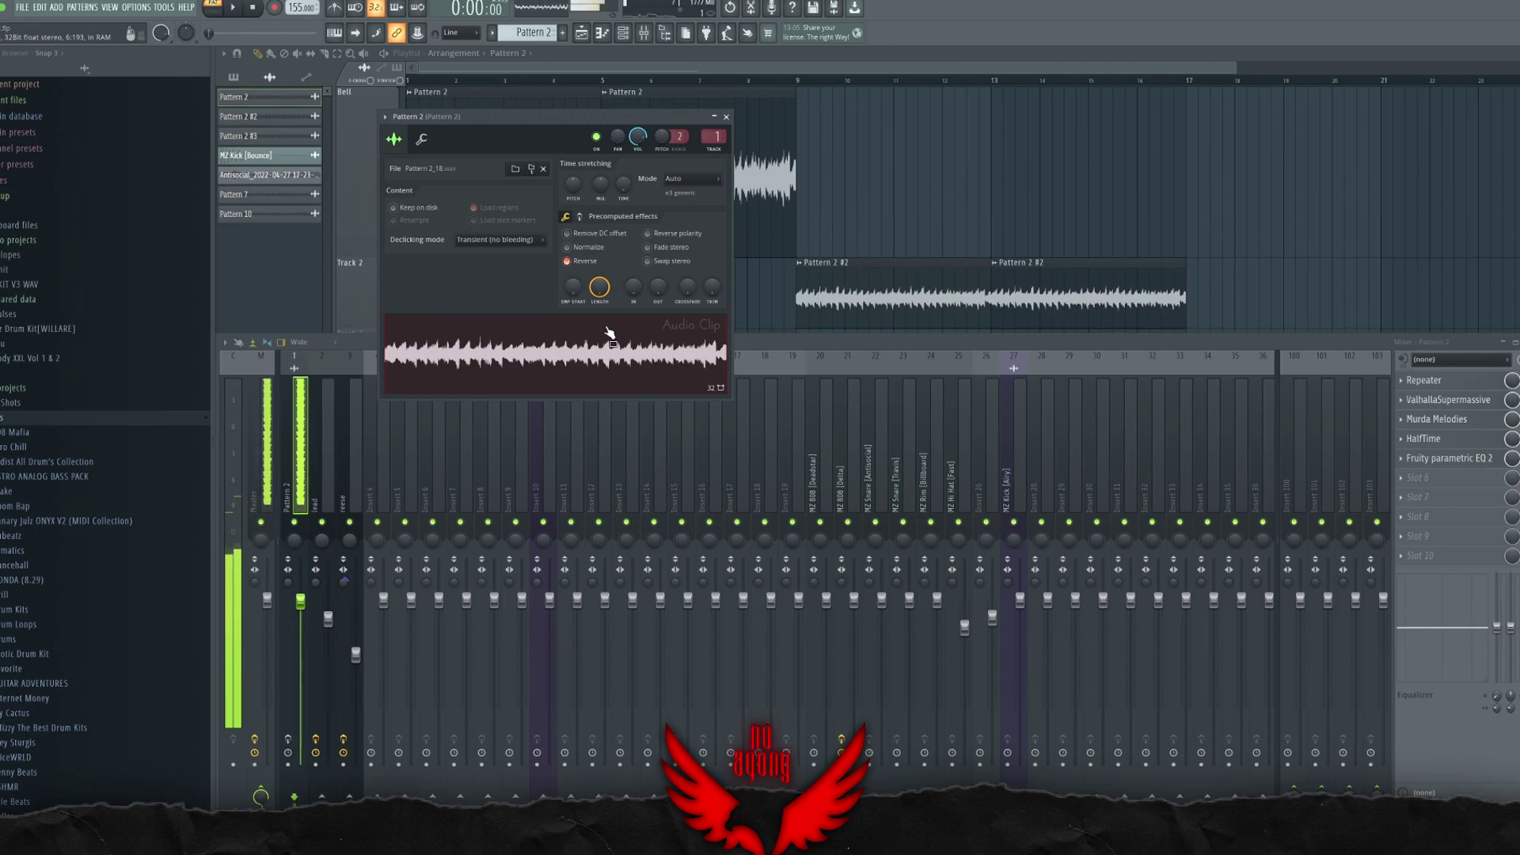
Step: Solo the Pattern 2 mixer track and close the audio clip's settings
left_click(304, 511)
right_click(294, 522)
left_click(726, 117)
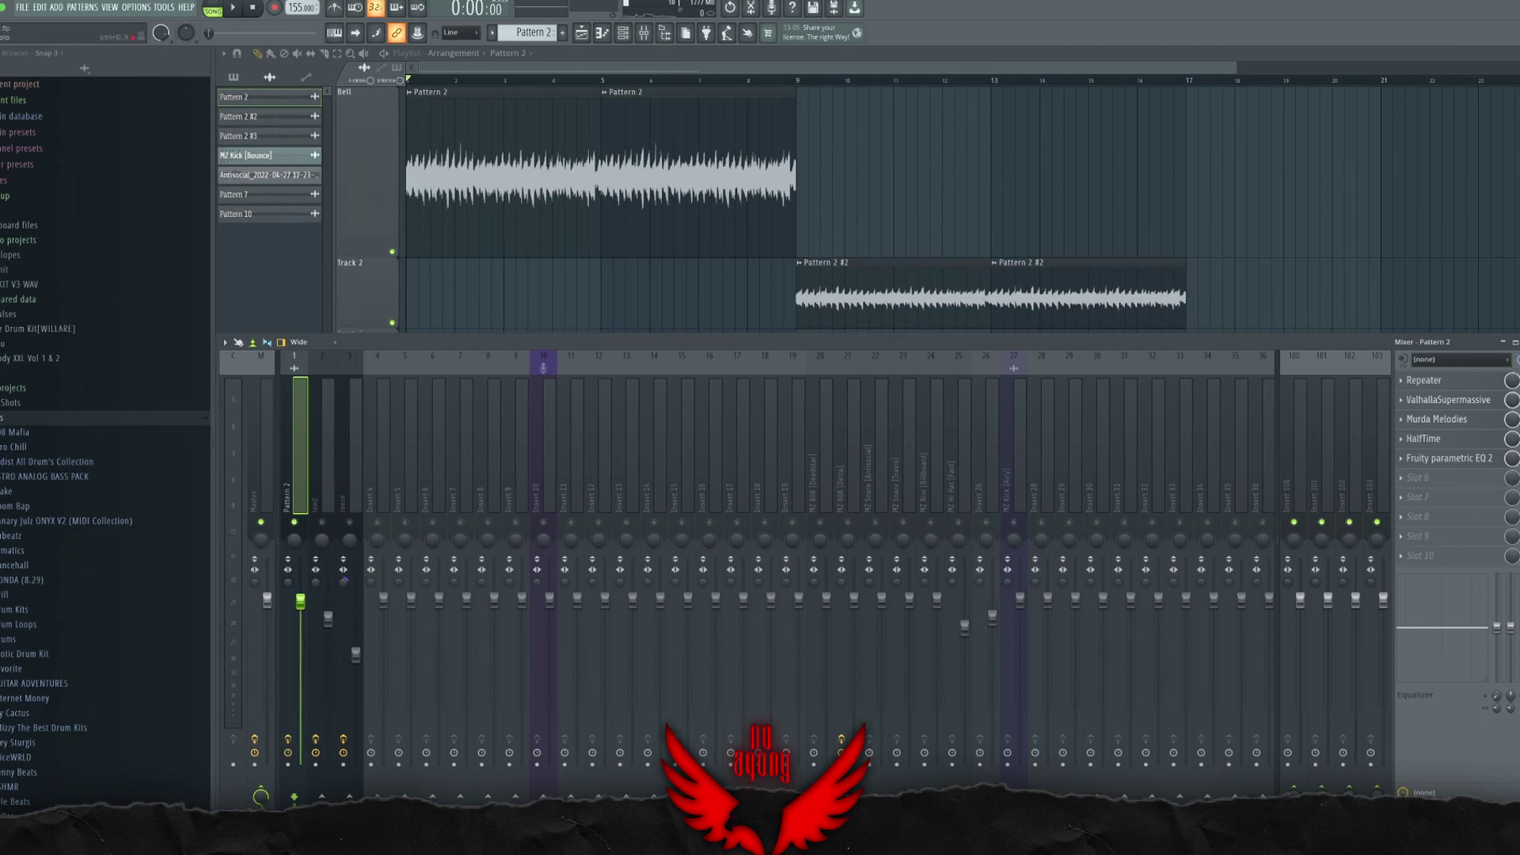
Step: Inspect the Repeater and ValhallaSupermassive effects on the Pattern 2 mixer track while playing the arrangement
left_click(1446, 381)
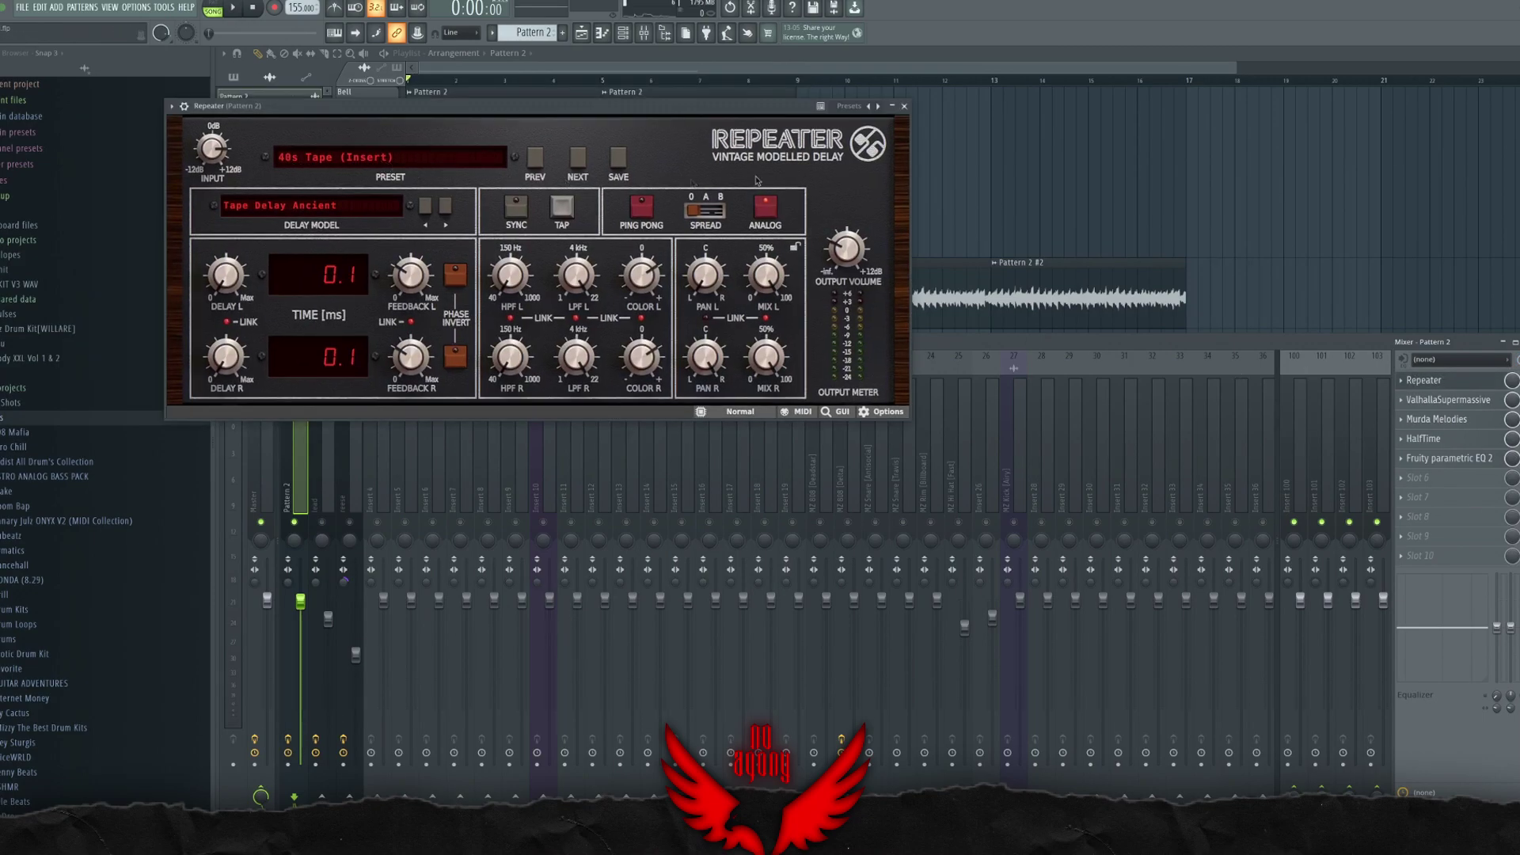
left_click(906, 107)
key("space")
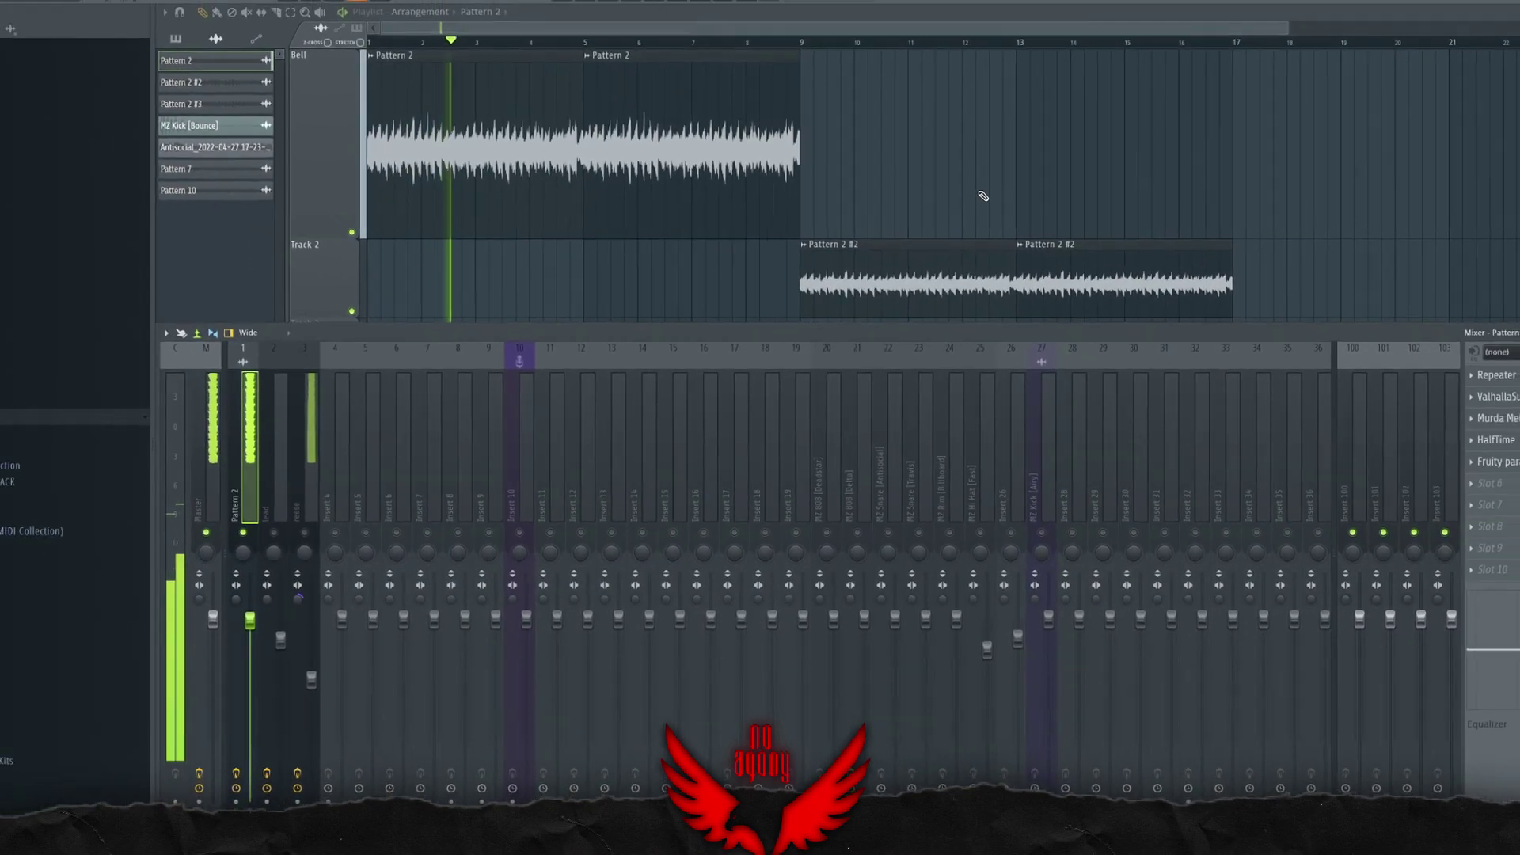
left_click(1456, 402)
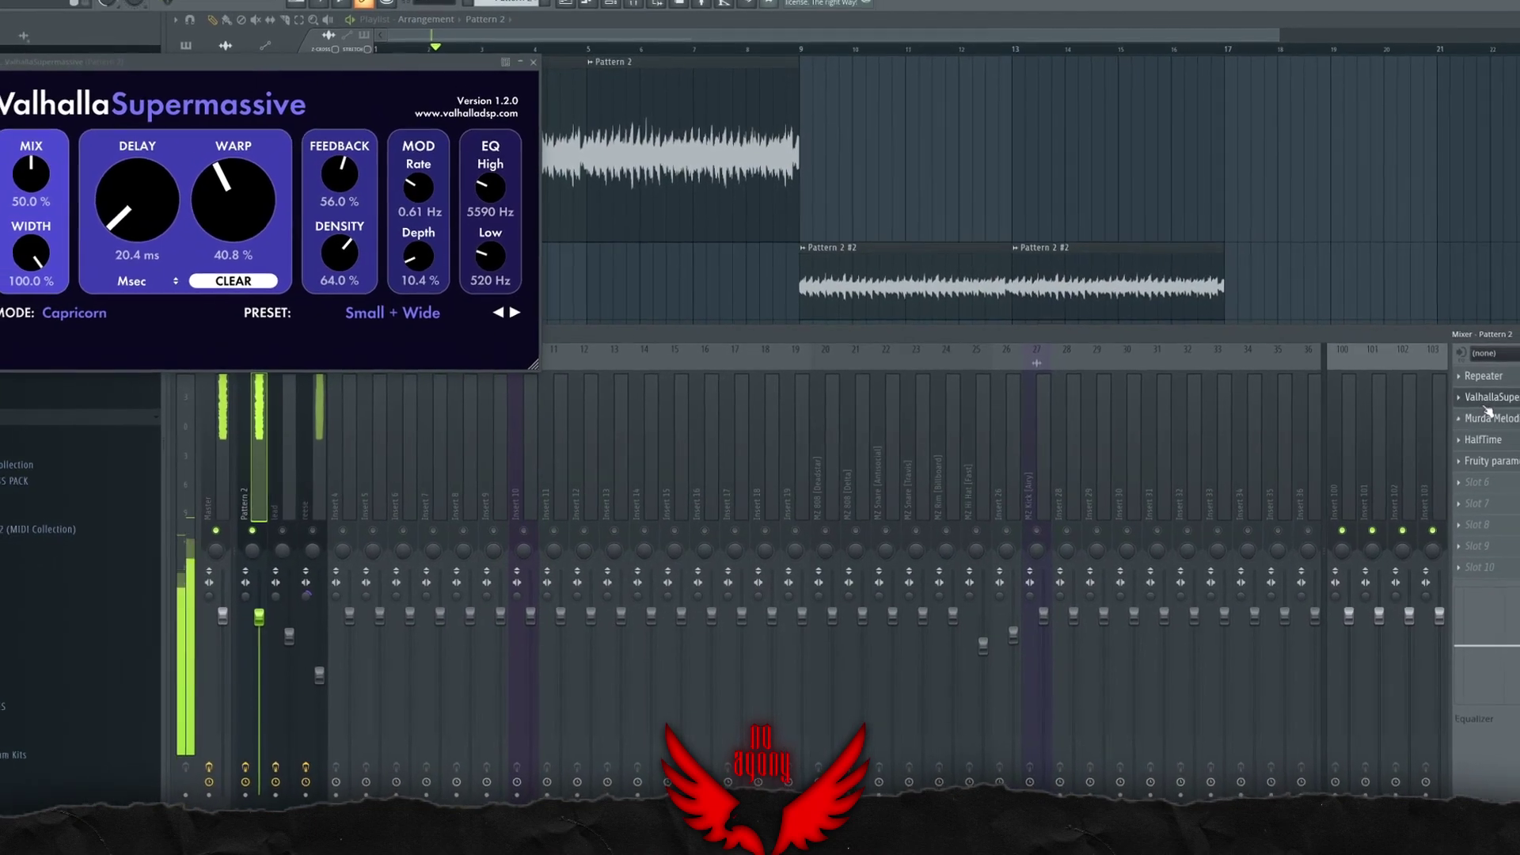
Step: Inspect the Murda Melodies effect on the Pattern 2 mixer track, audition it during playback and close it
left_click(1489, 417)
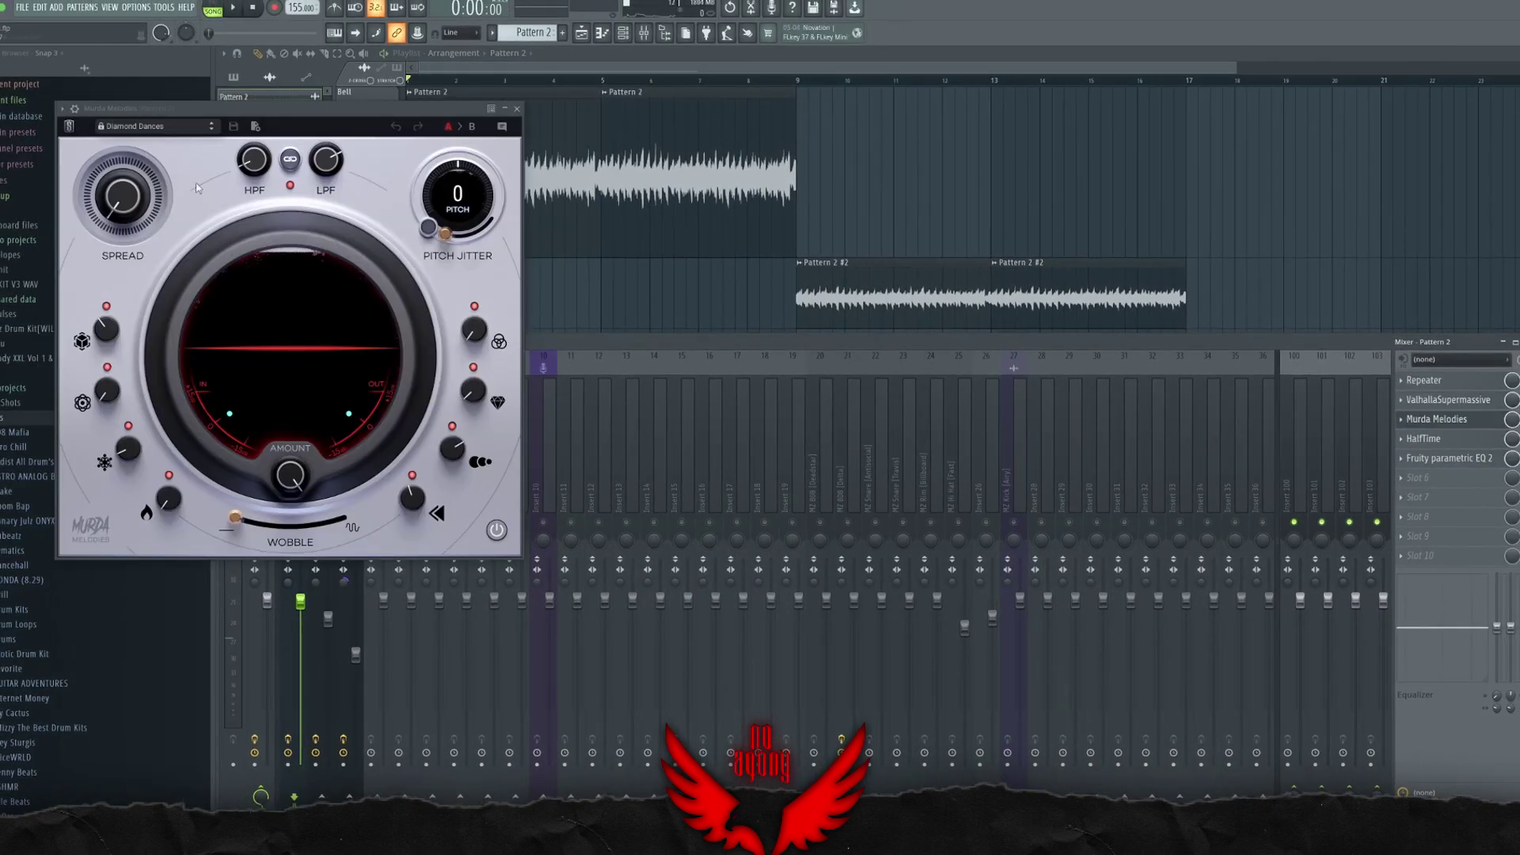
key("space")
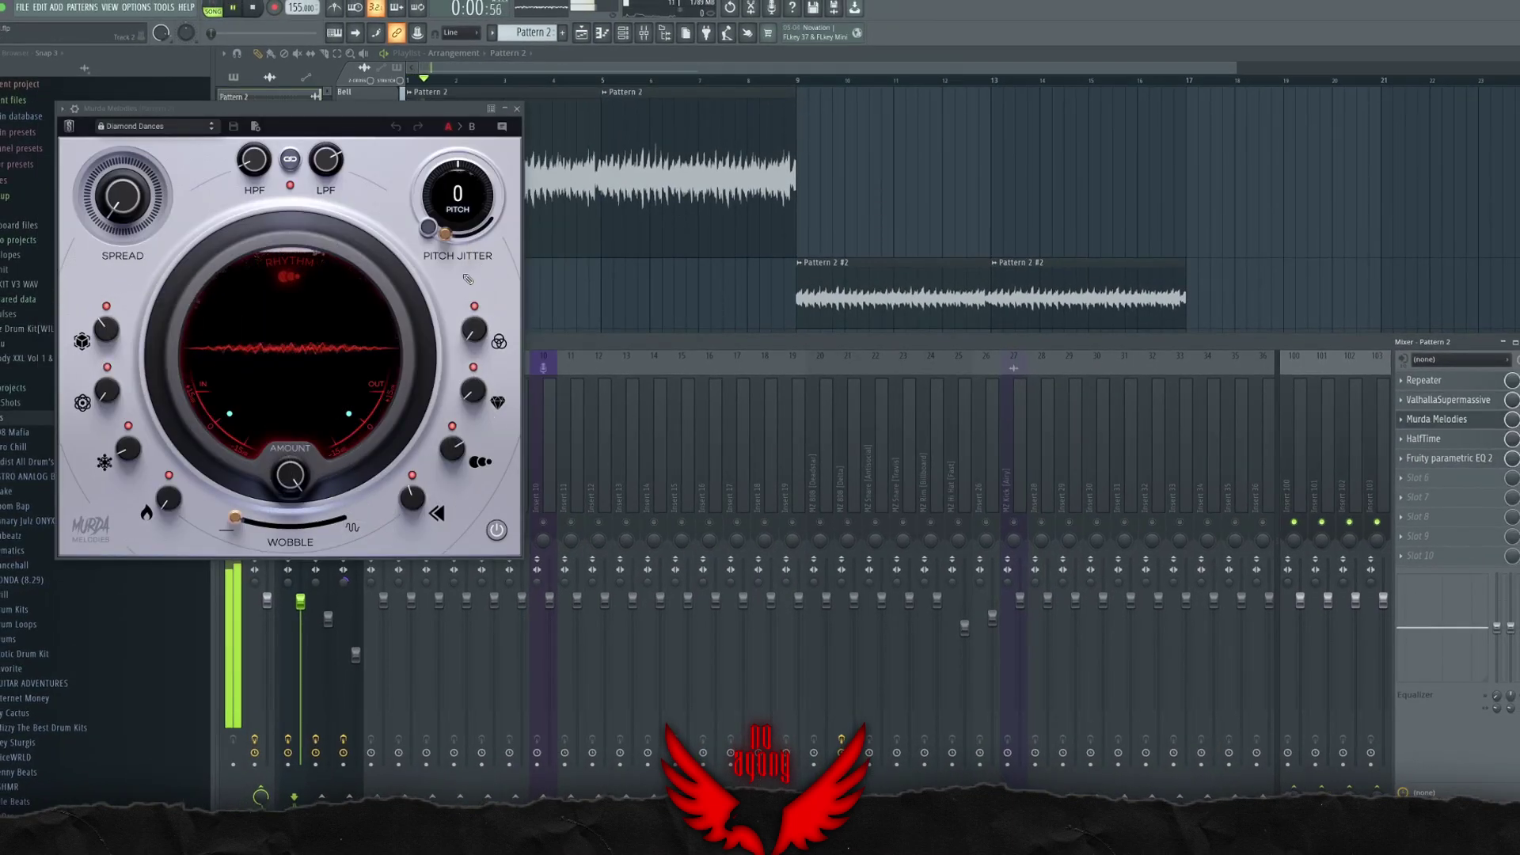
key("space")
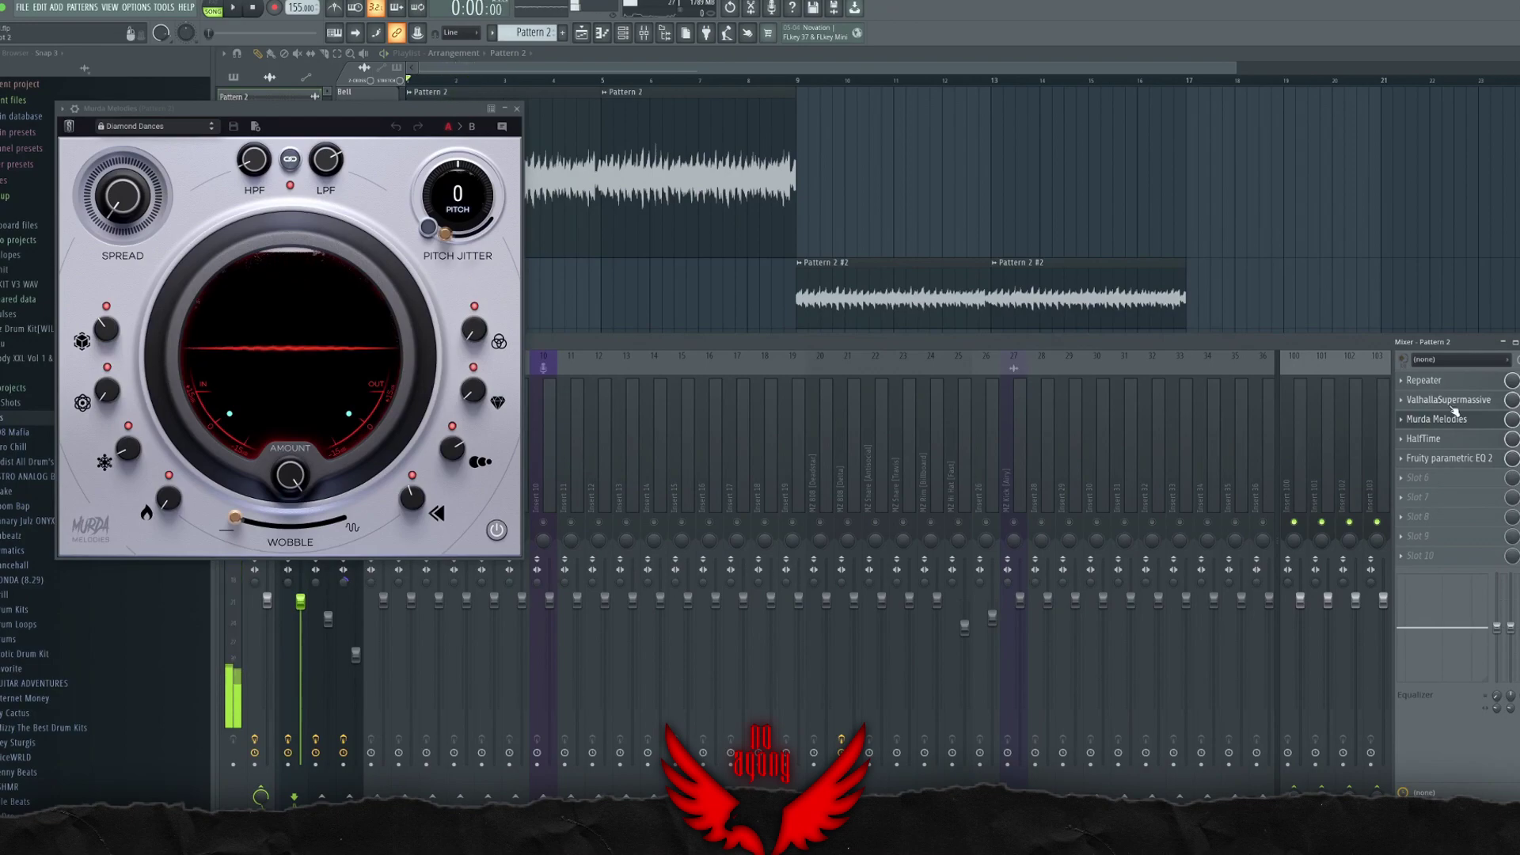
left_click(1455, 426)
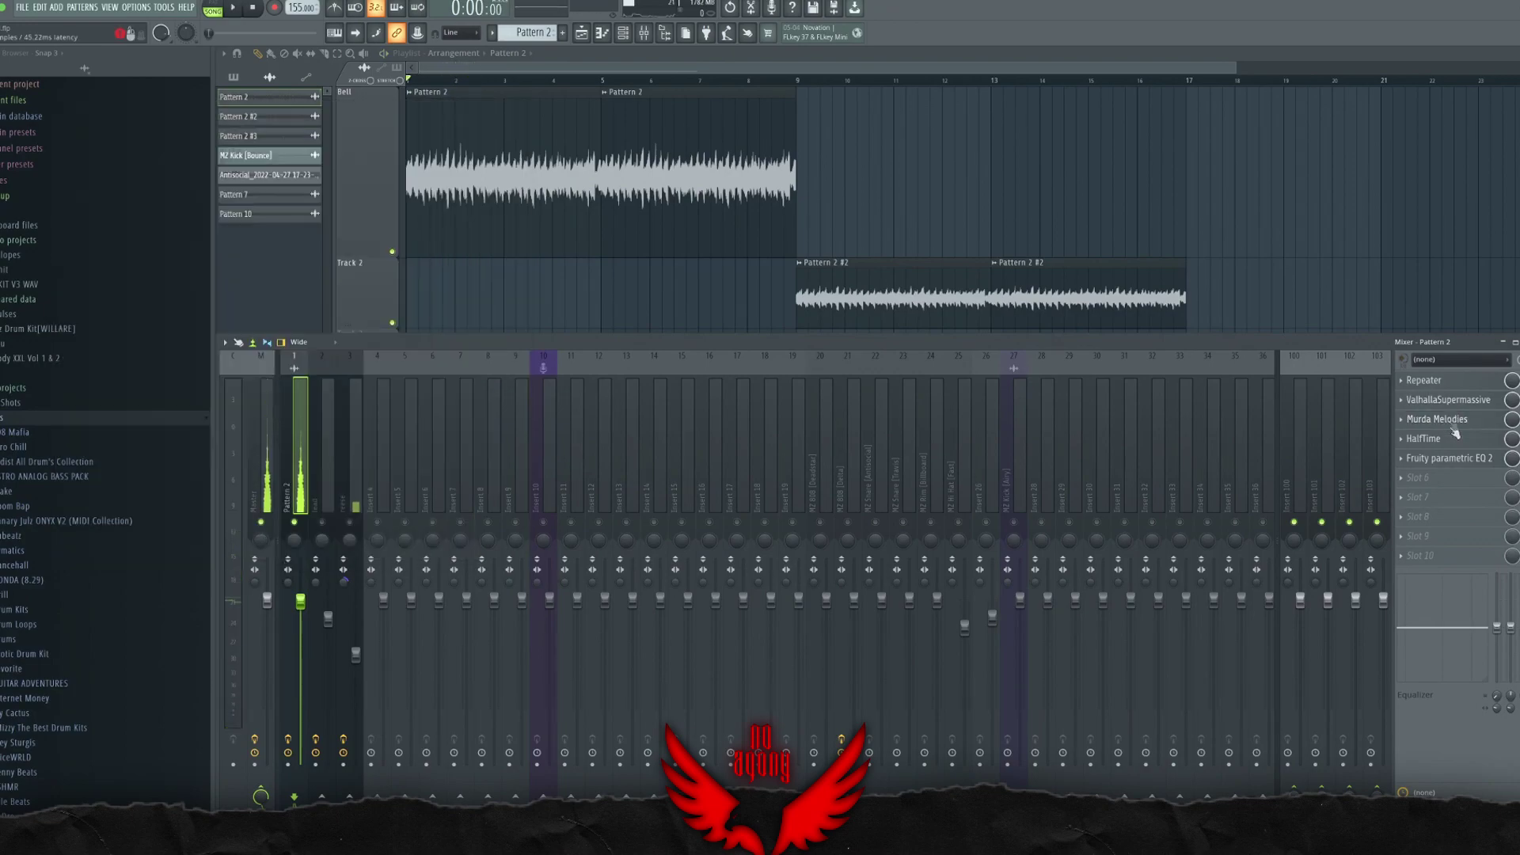
Step: Inspect the HalfTime effect on the Pattern 2 mixer track, audition it during playback and close it
left_click(1459, 443)
key("space")
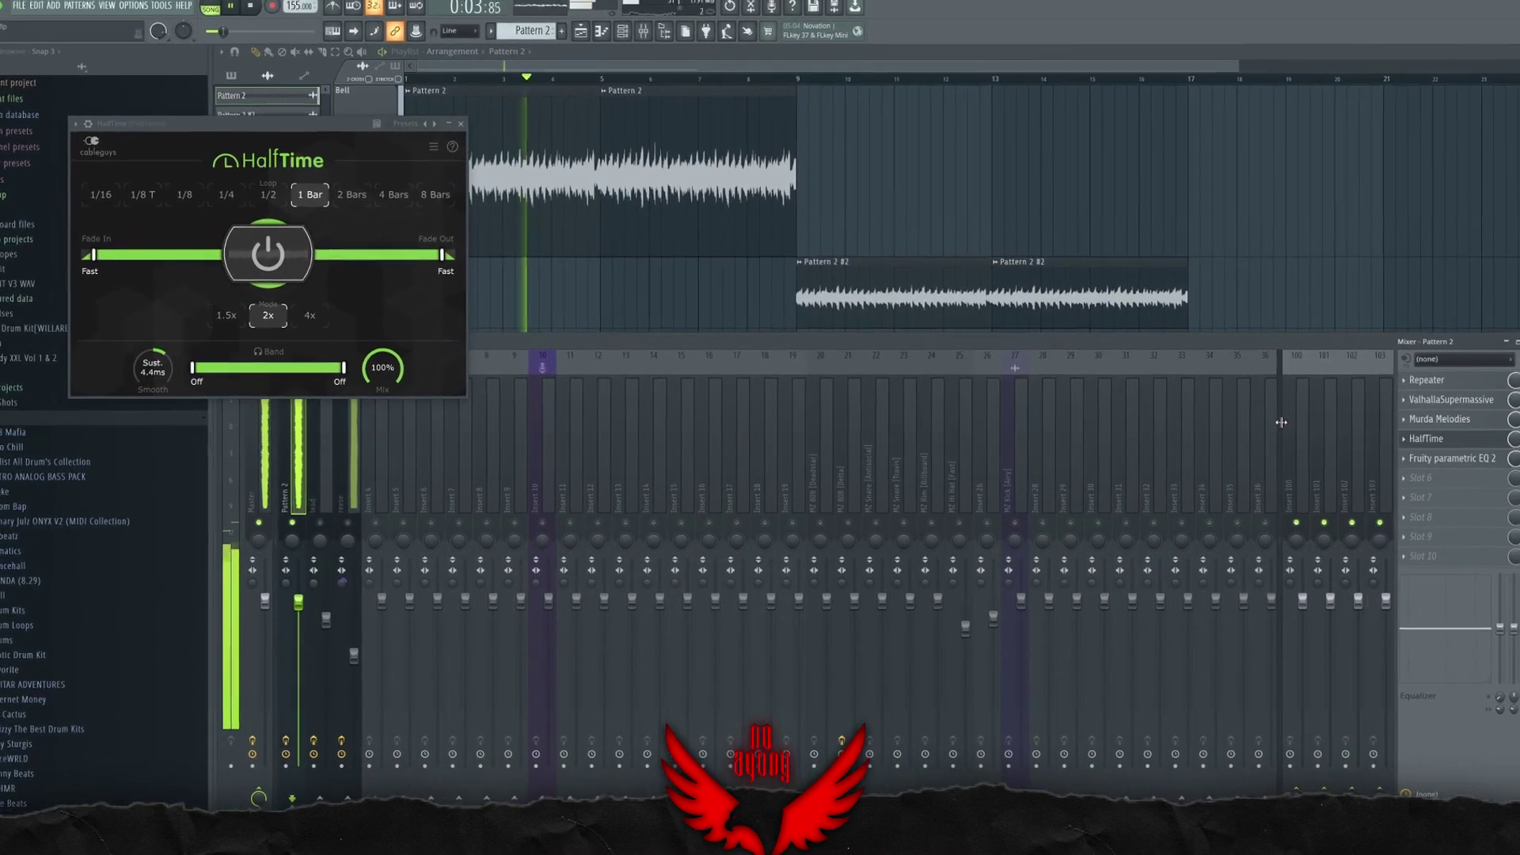
key("space")
left_click(1469, 441)
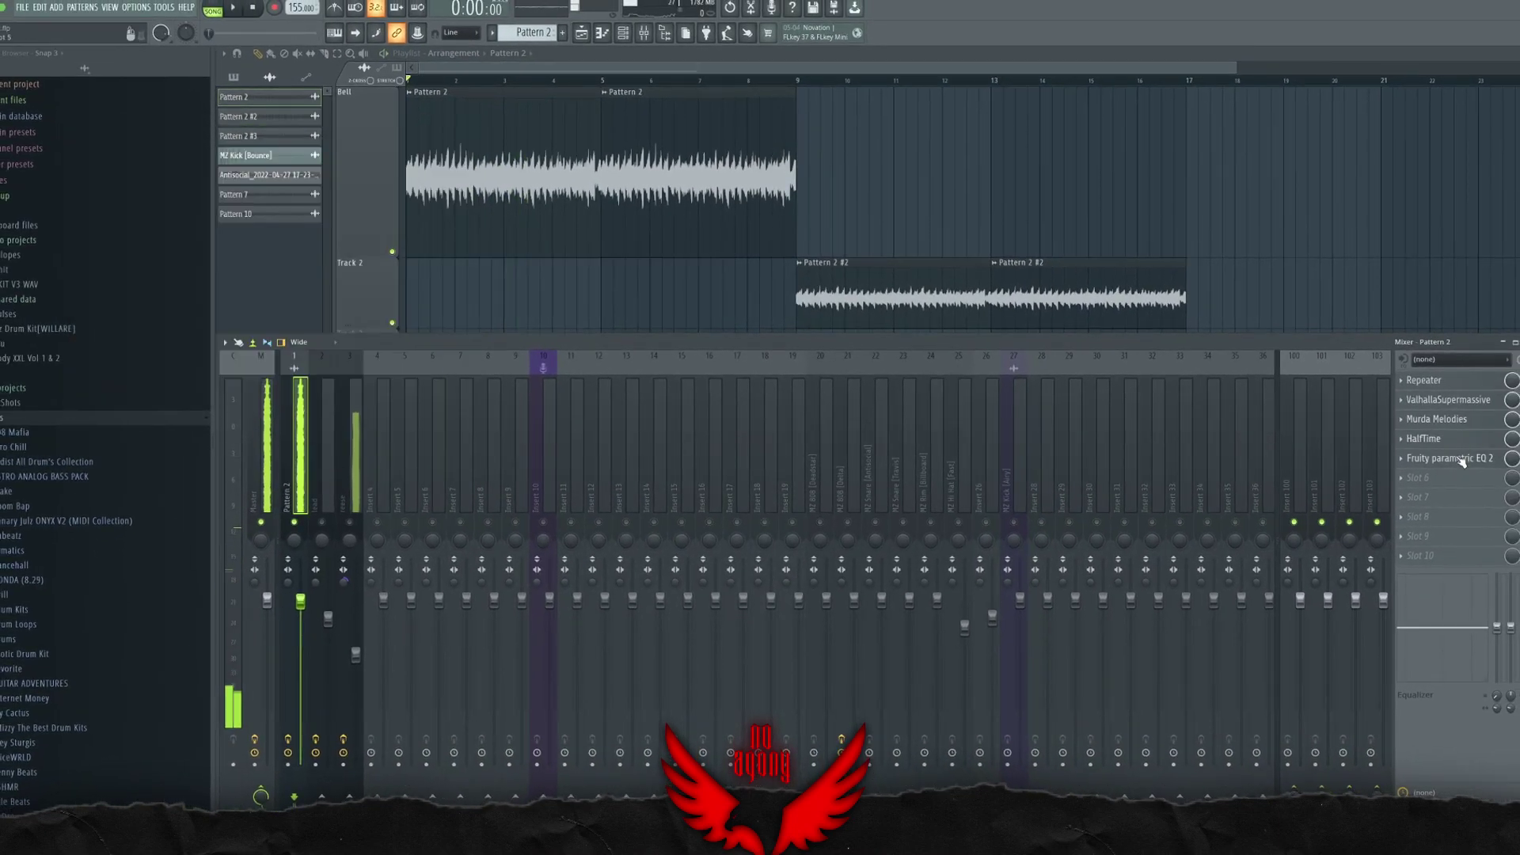
Step: Inspect the Fruity parametric EQ 2 curve on the Pattern 2 mixer track while playing, and close it
left_click(1463, 458)
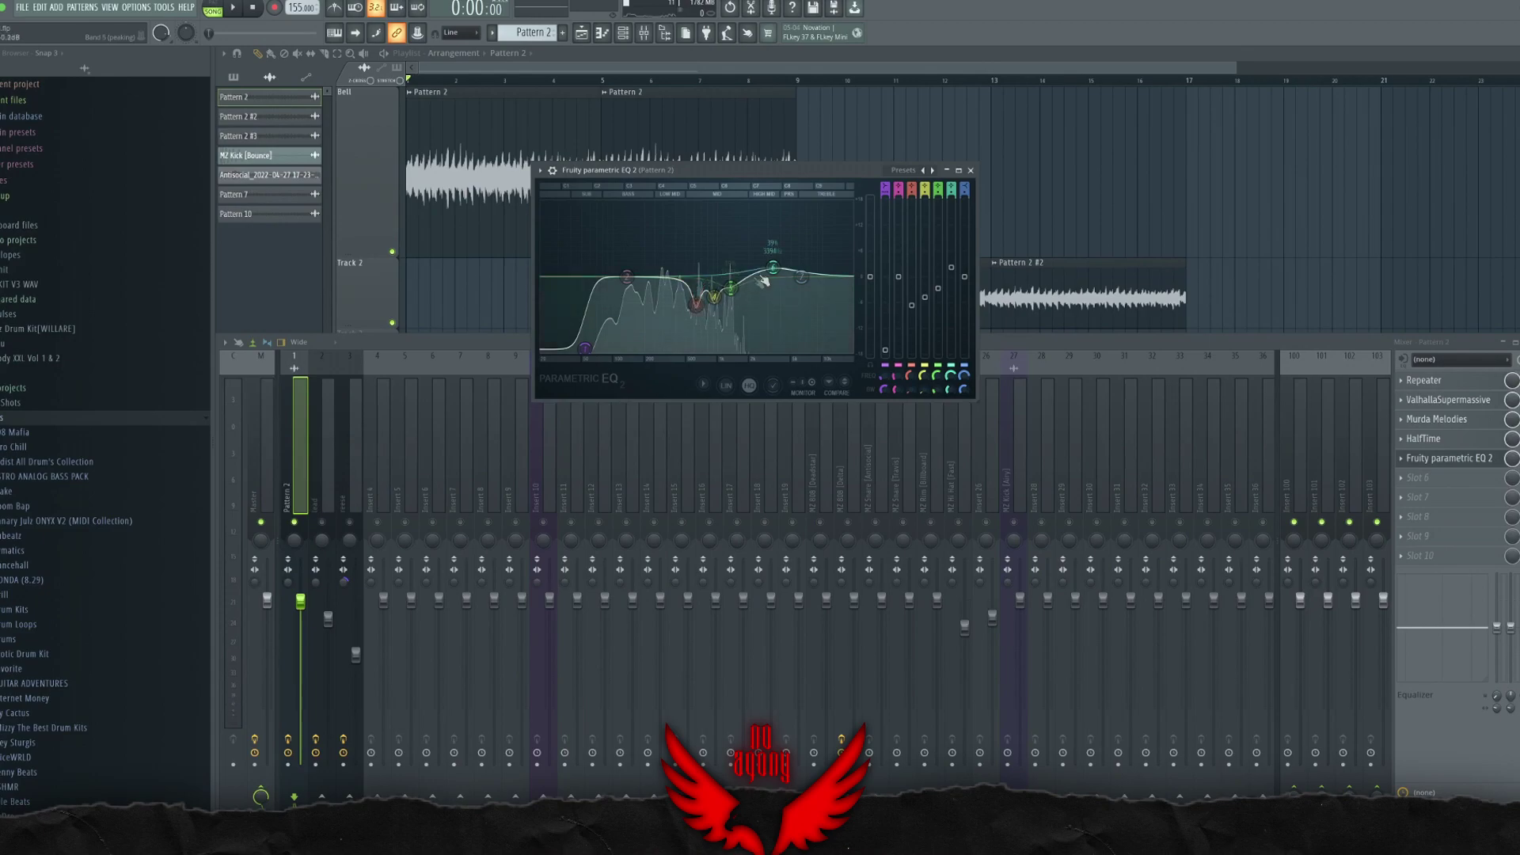
key("space")
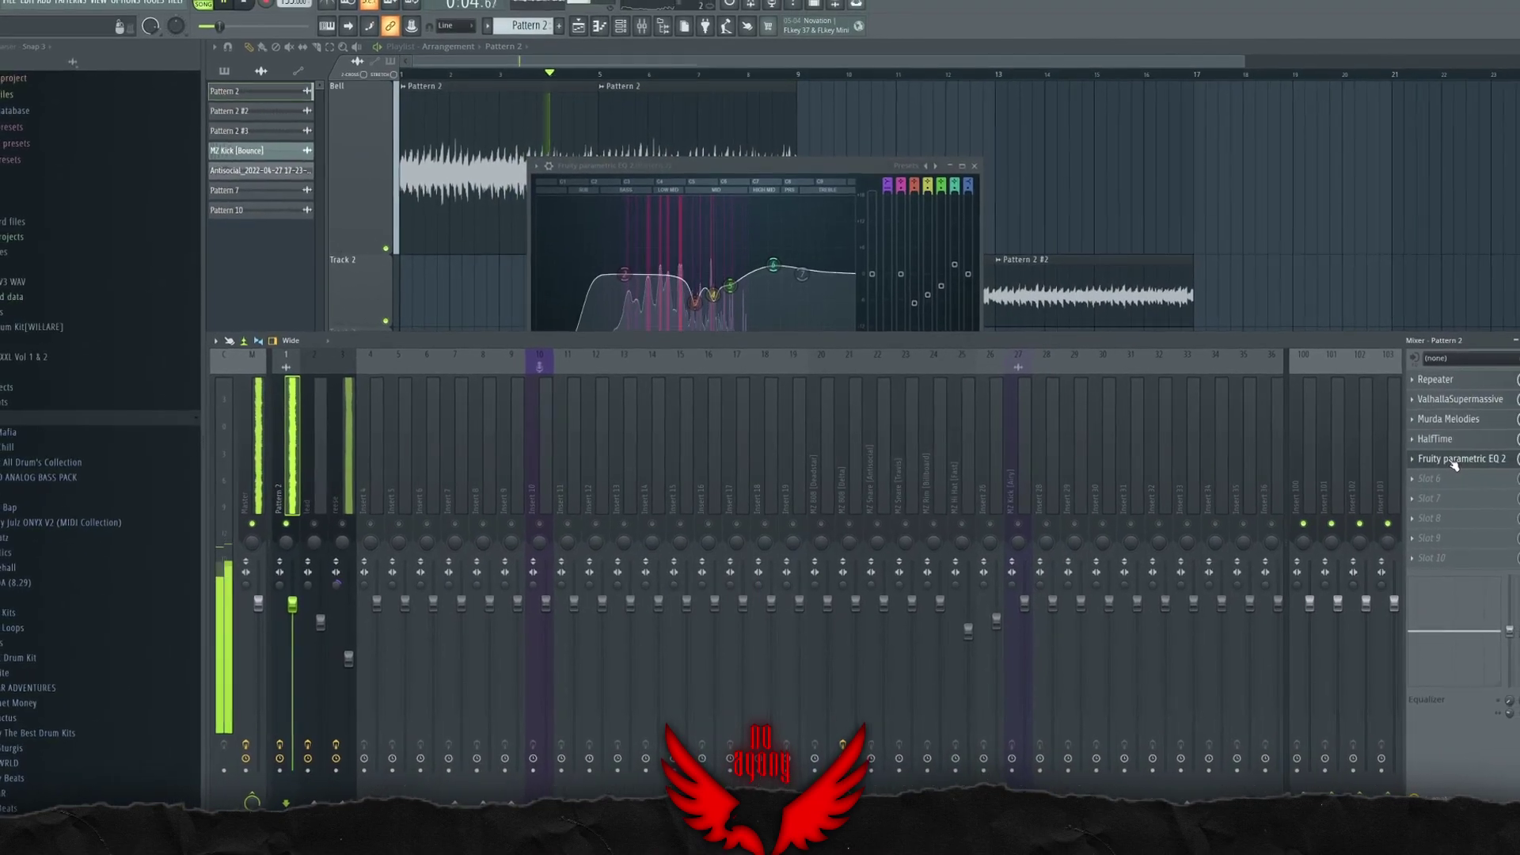
left_click(1474, 464)
key("space")
Step: Play the Track 2 section from bar 9 with the mixer hidden and open the first Pattern 2 #2 clip's settings
key("F9")
scroll(805, 91, "up", 1)
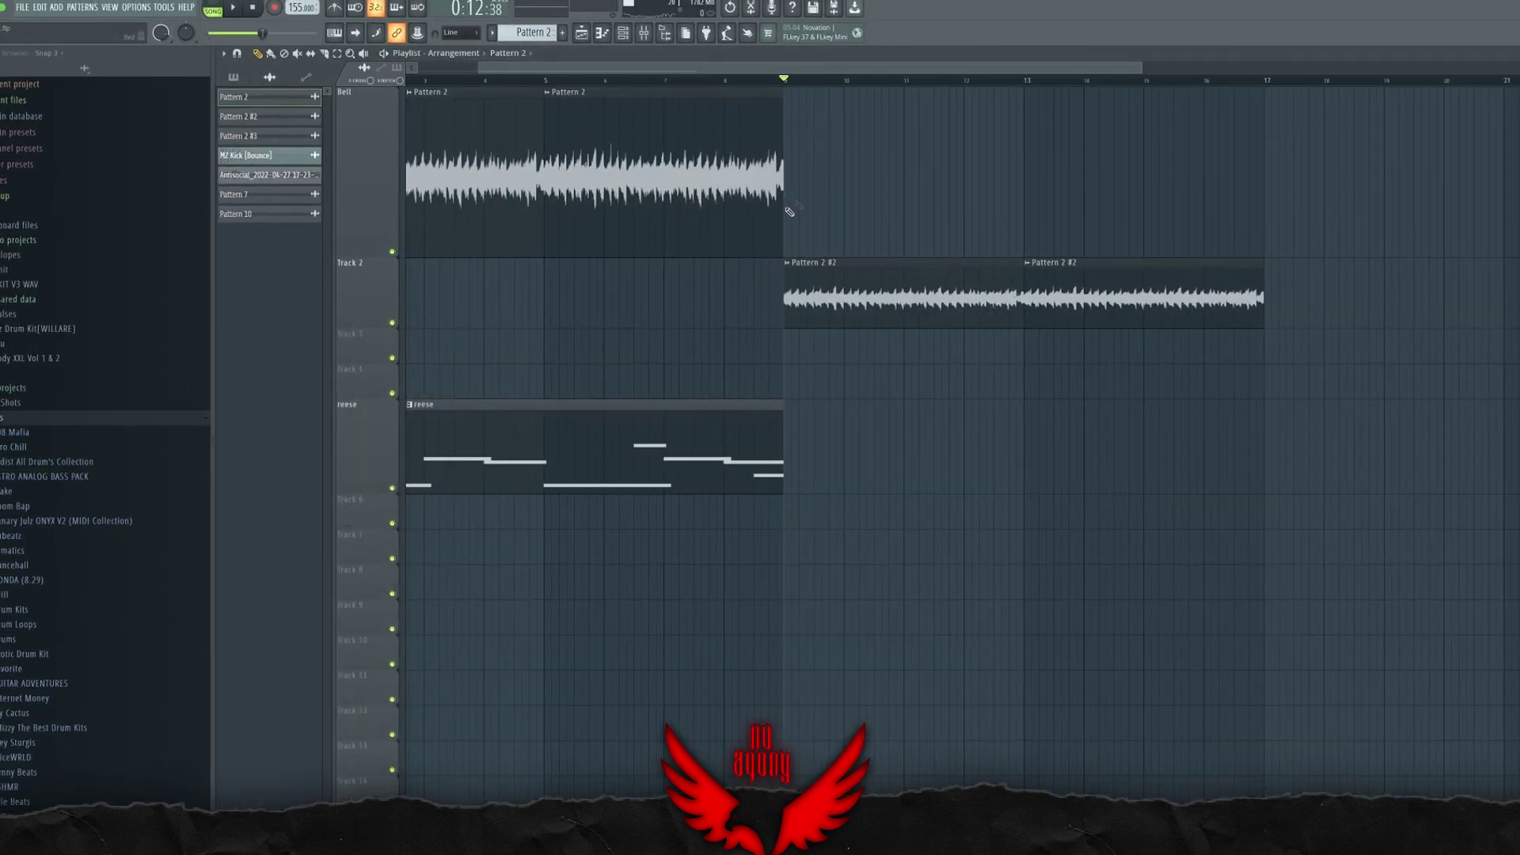
key("space")
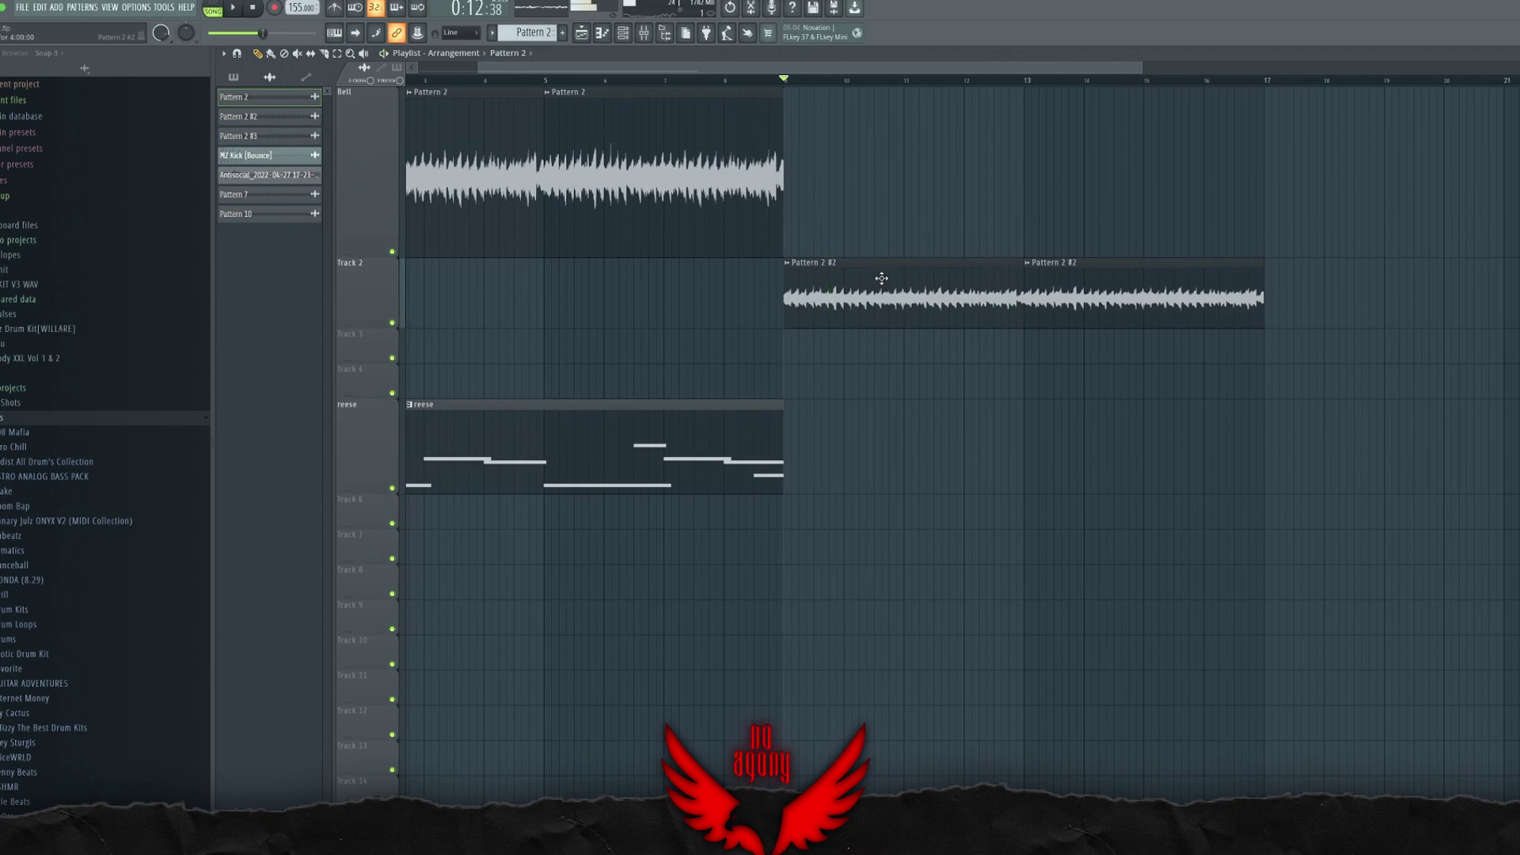
double_click(881, 278)
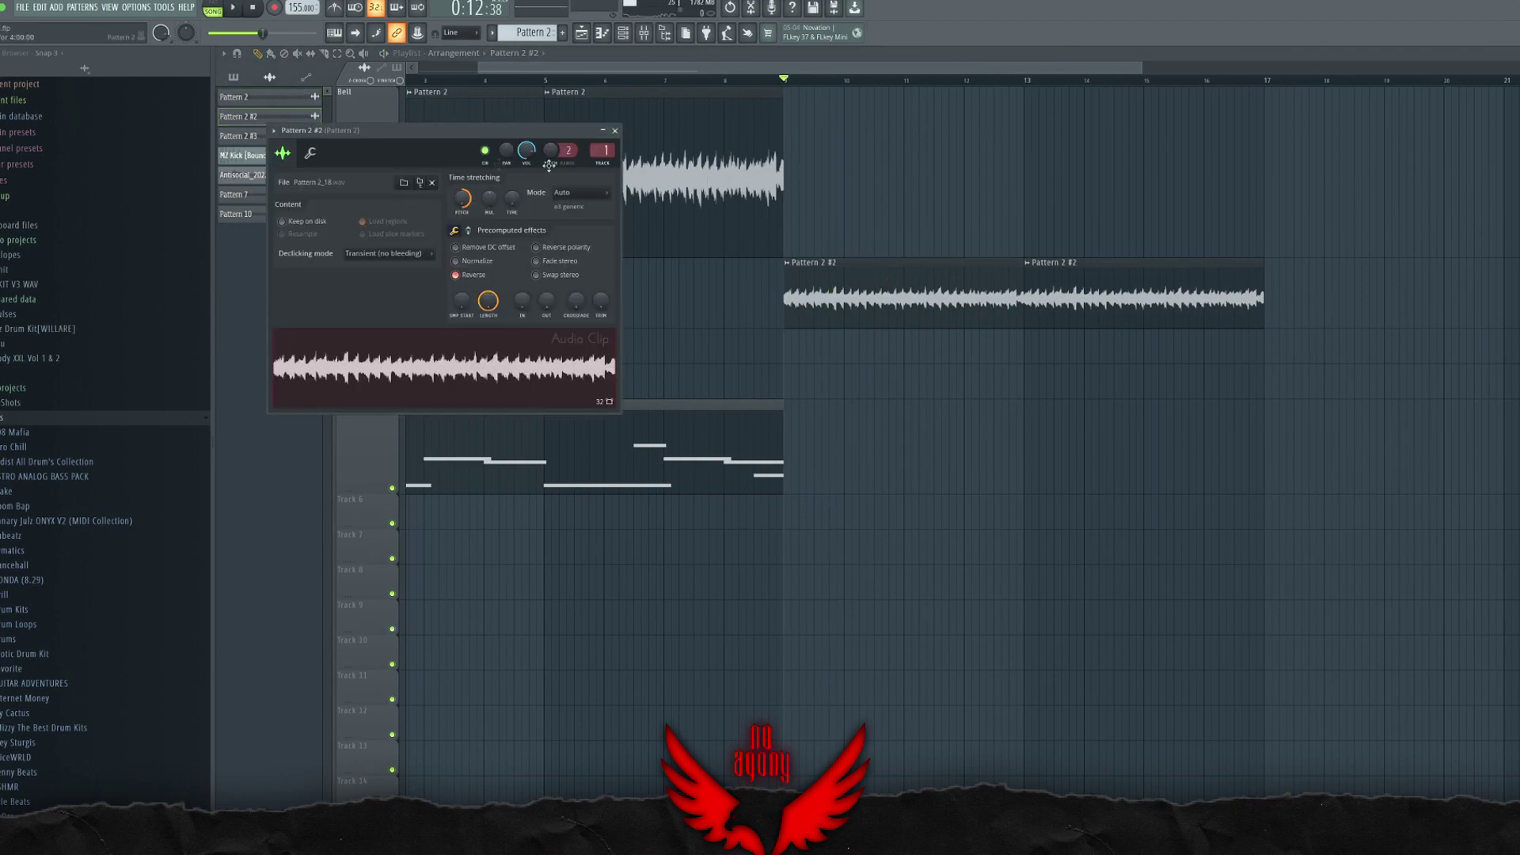
Step: Close the Pattern 2 #2 clip settings and inspect the reese channel's Serum preset and preset bank list
key("Escape")
key("space")
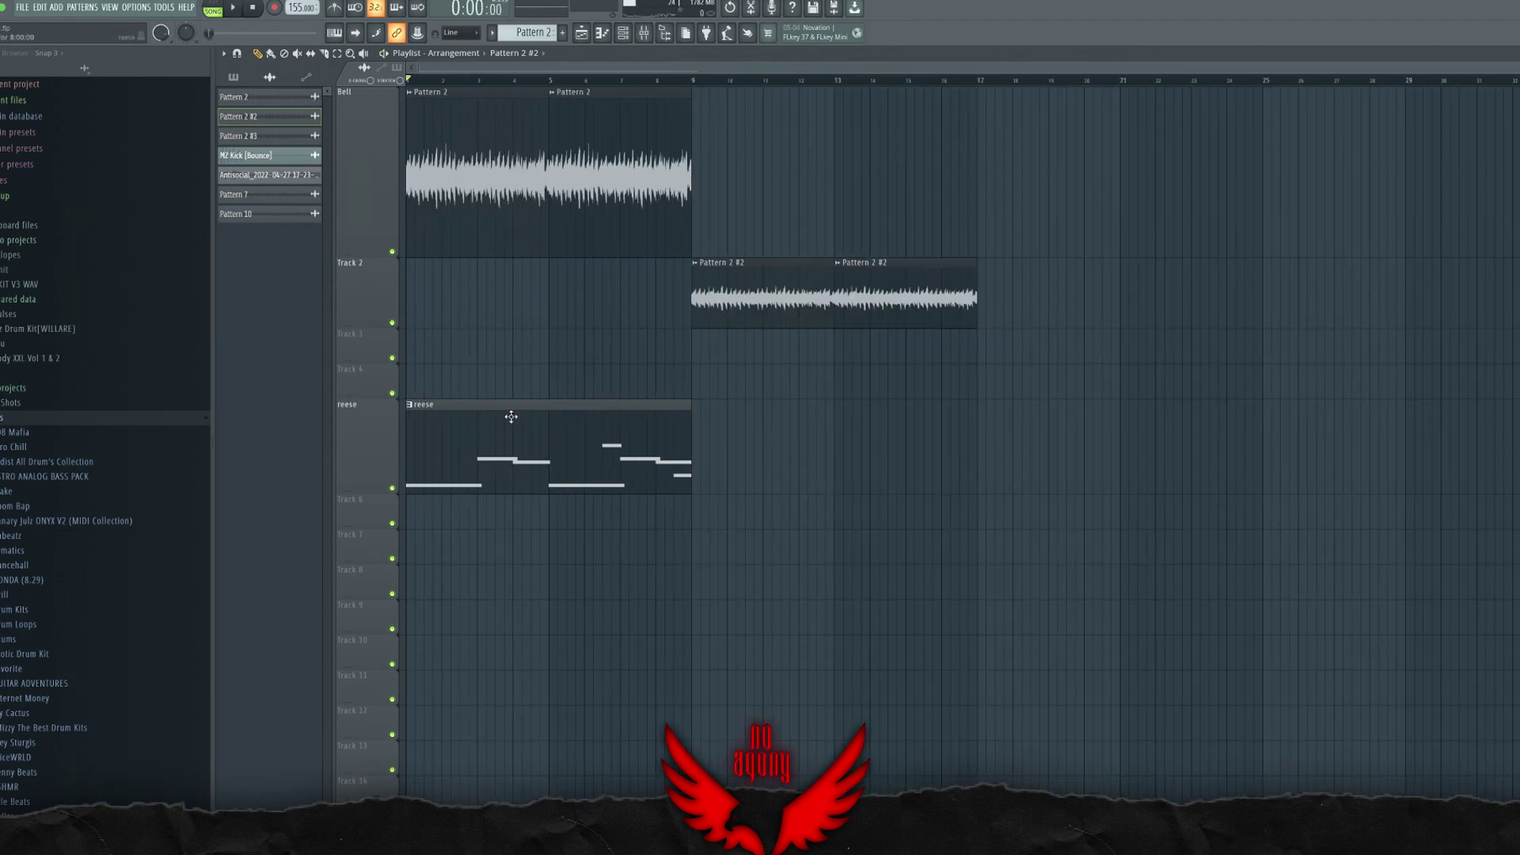
left_click(512, 417)
key("F6")
left_click(610, 382)
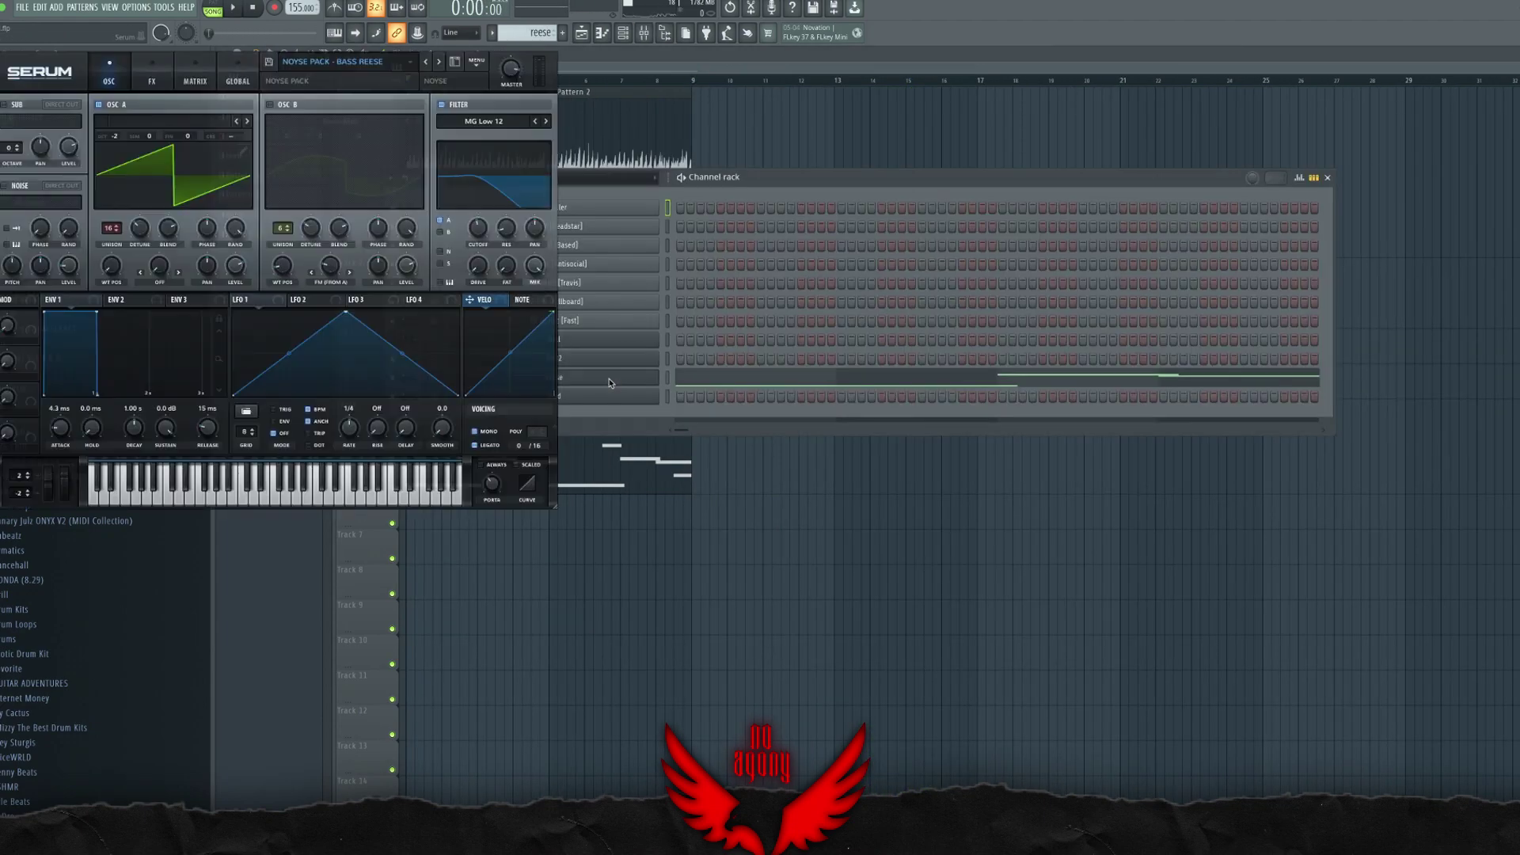
left_click(370, 61)
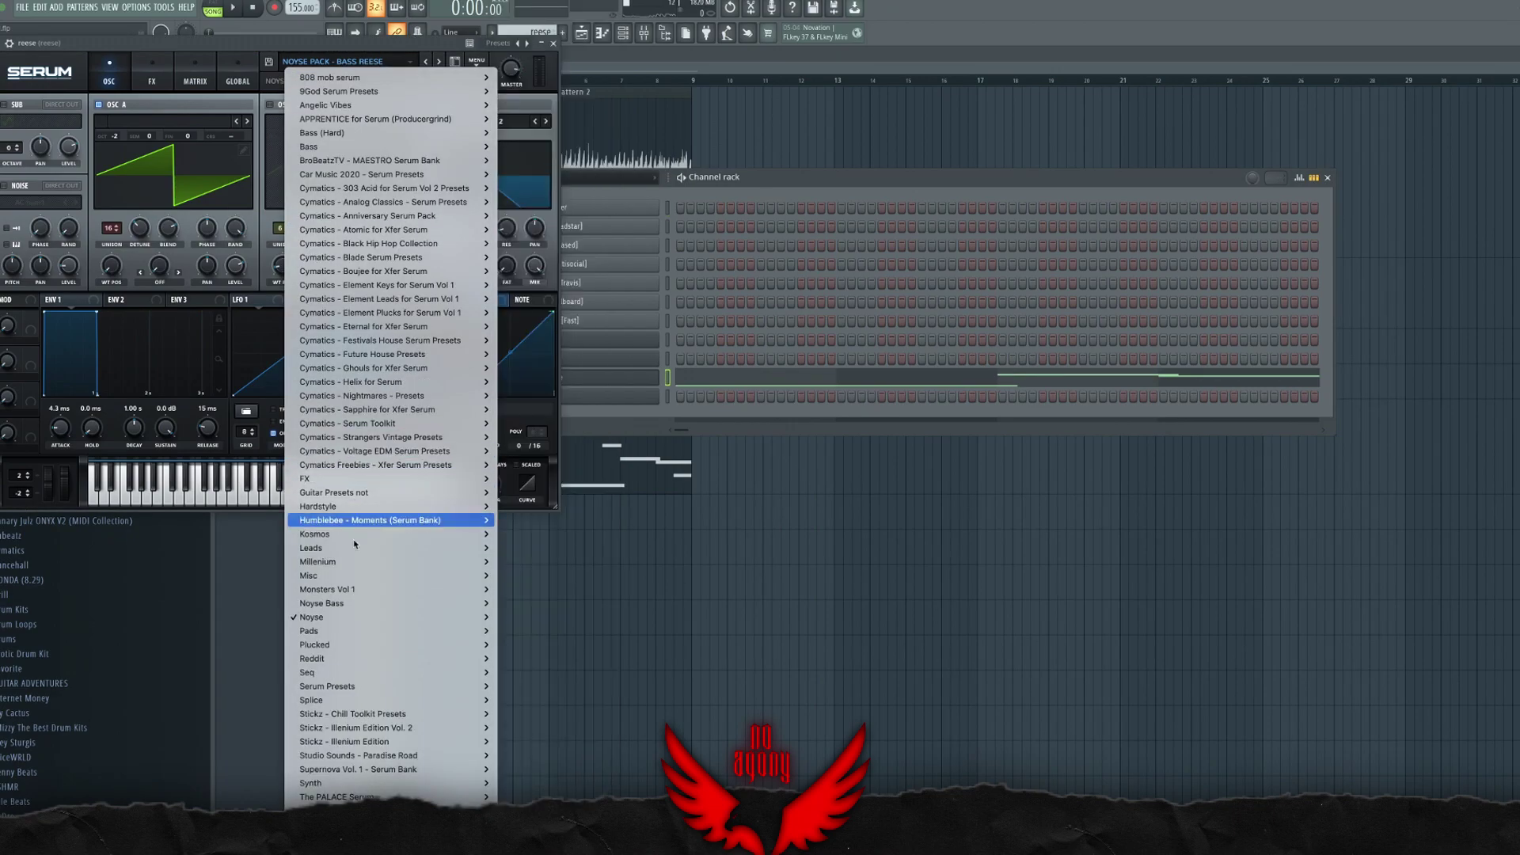
mouse_move(363, 618)
left_click(633, 650)
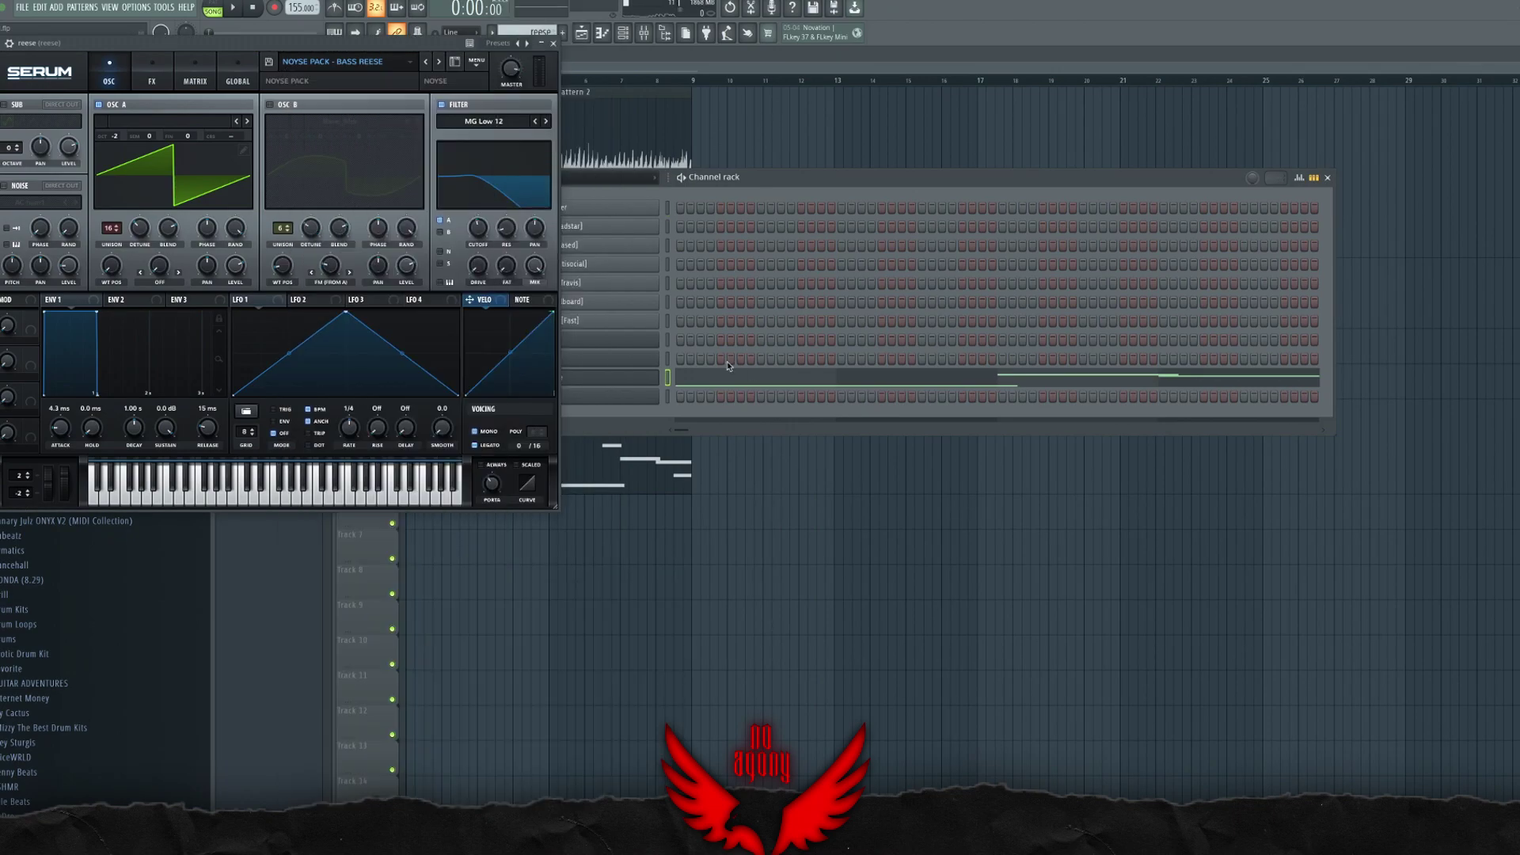
Step: Examine the reese channel's notes in the piano roll while playing them, and stop playback
key("Escape")
left_click(720, 379)
key("space")
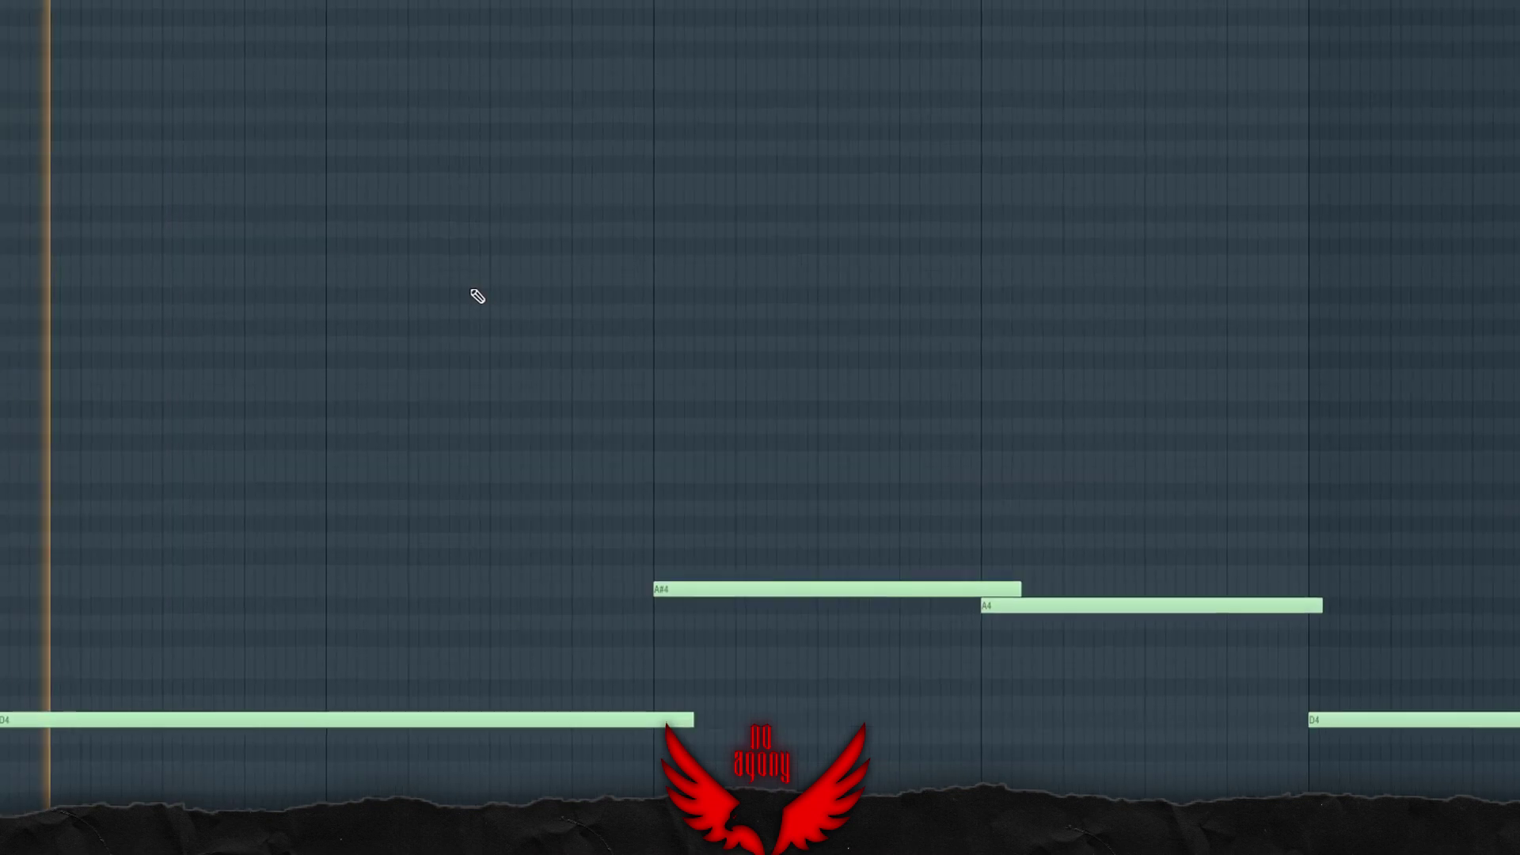
scroll(472, 290, "down", 6)
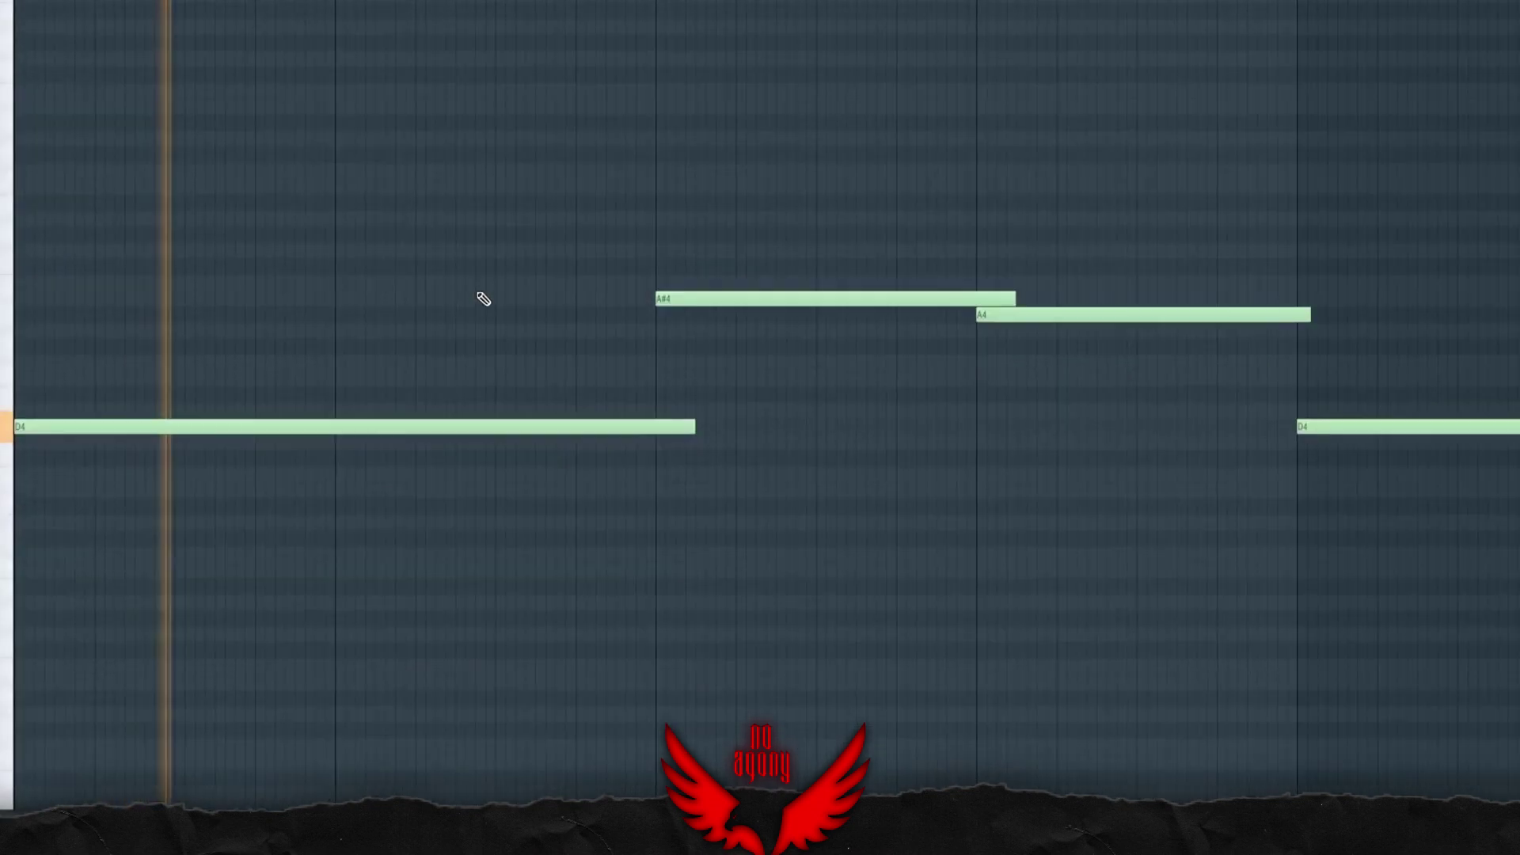
scroll(472, 290, "down", 2)
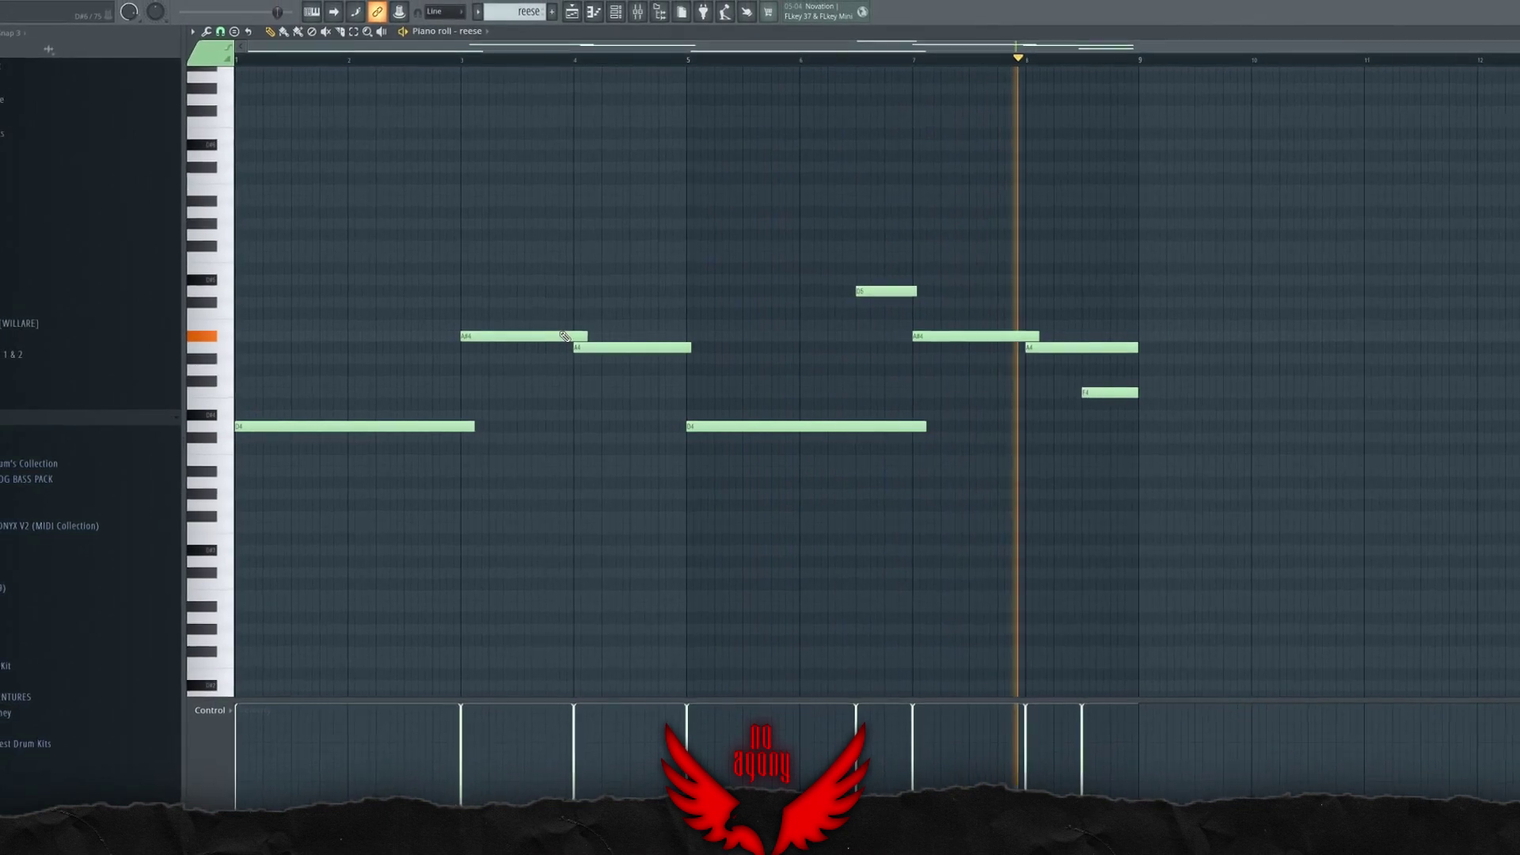
key("space")
Step: Inspect the Fruity parametric EQ 2 on the reese mixer track and play the arrangement from the playlist
key("F9")
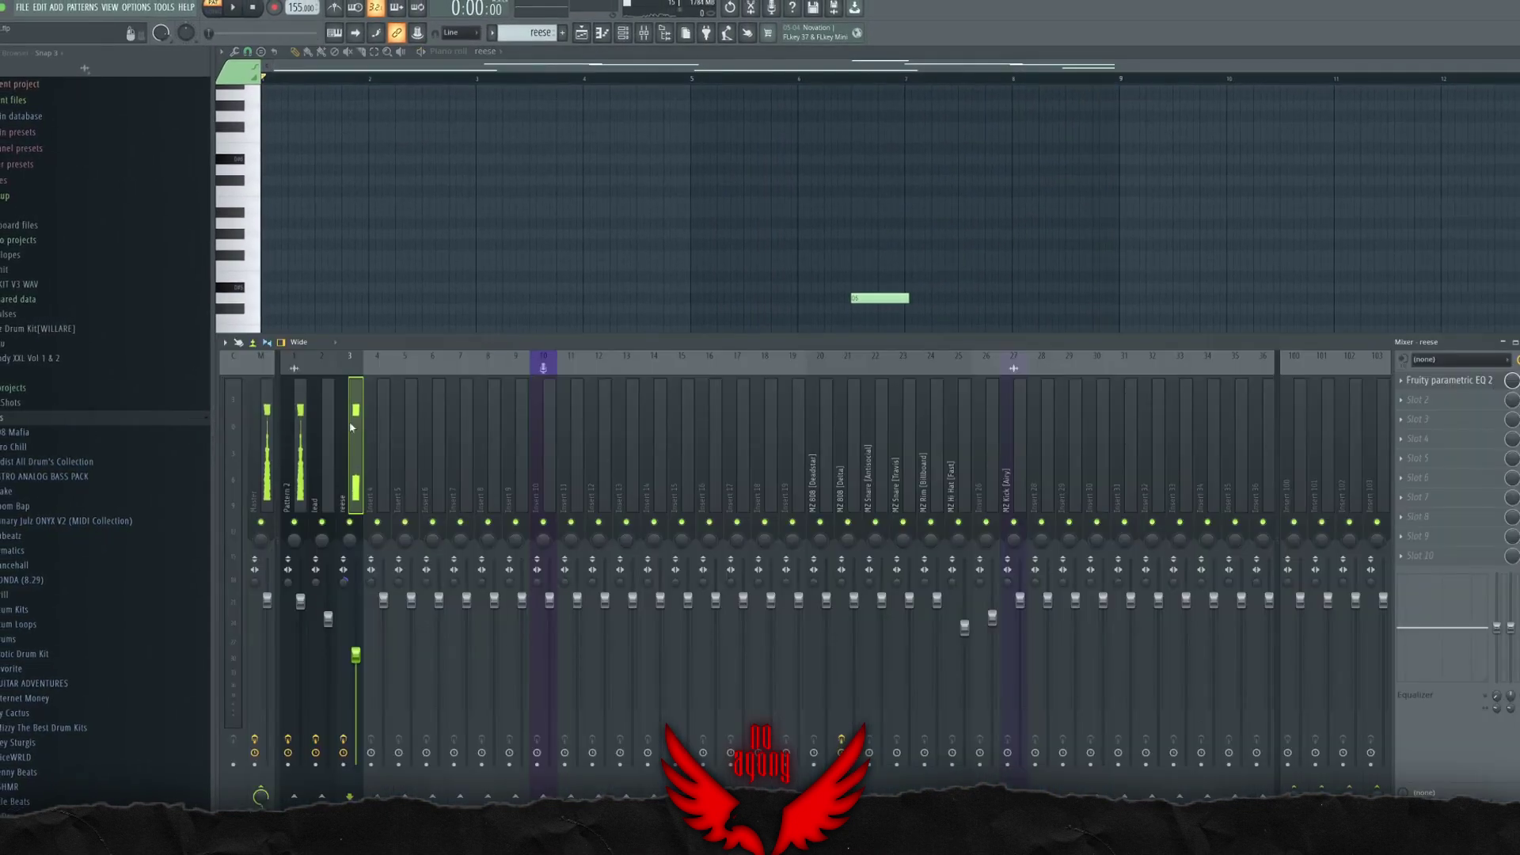
left_click(1469, 381)
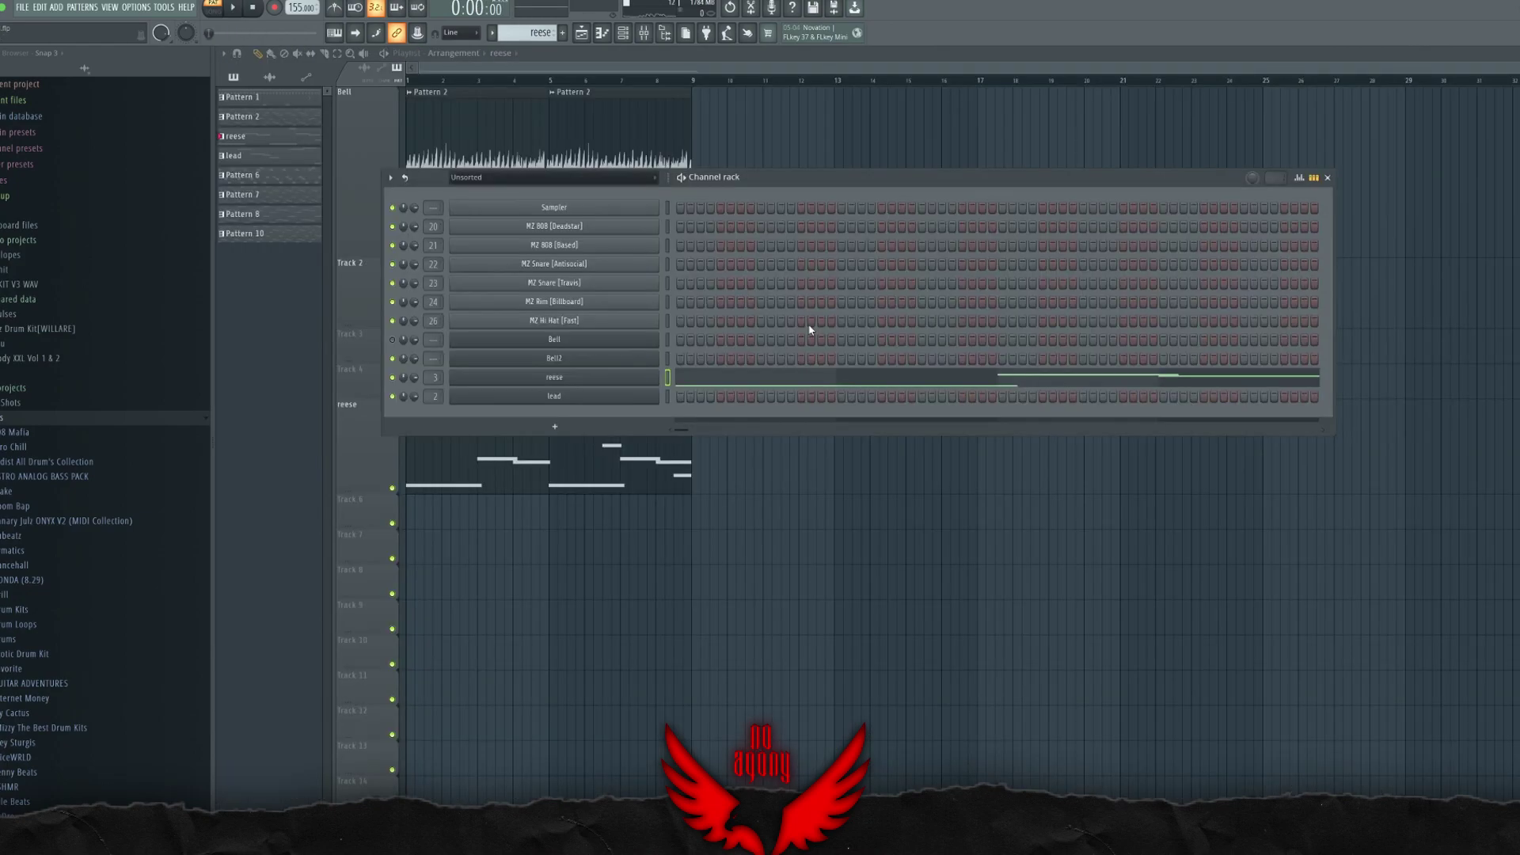
key("F6")
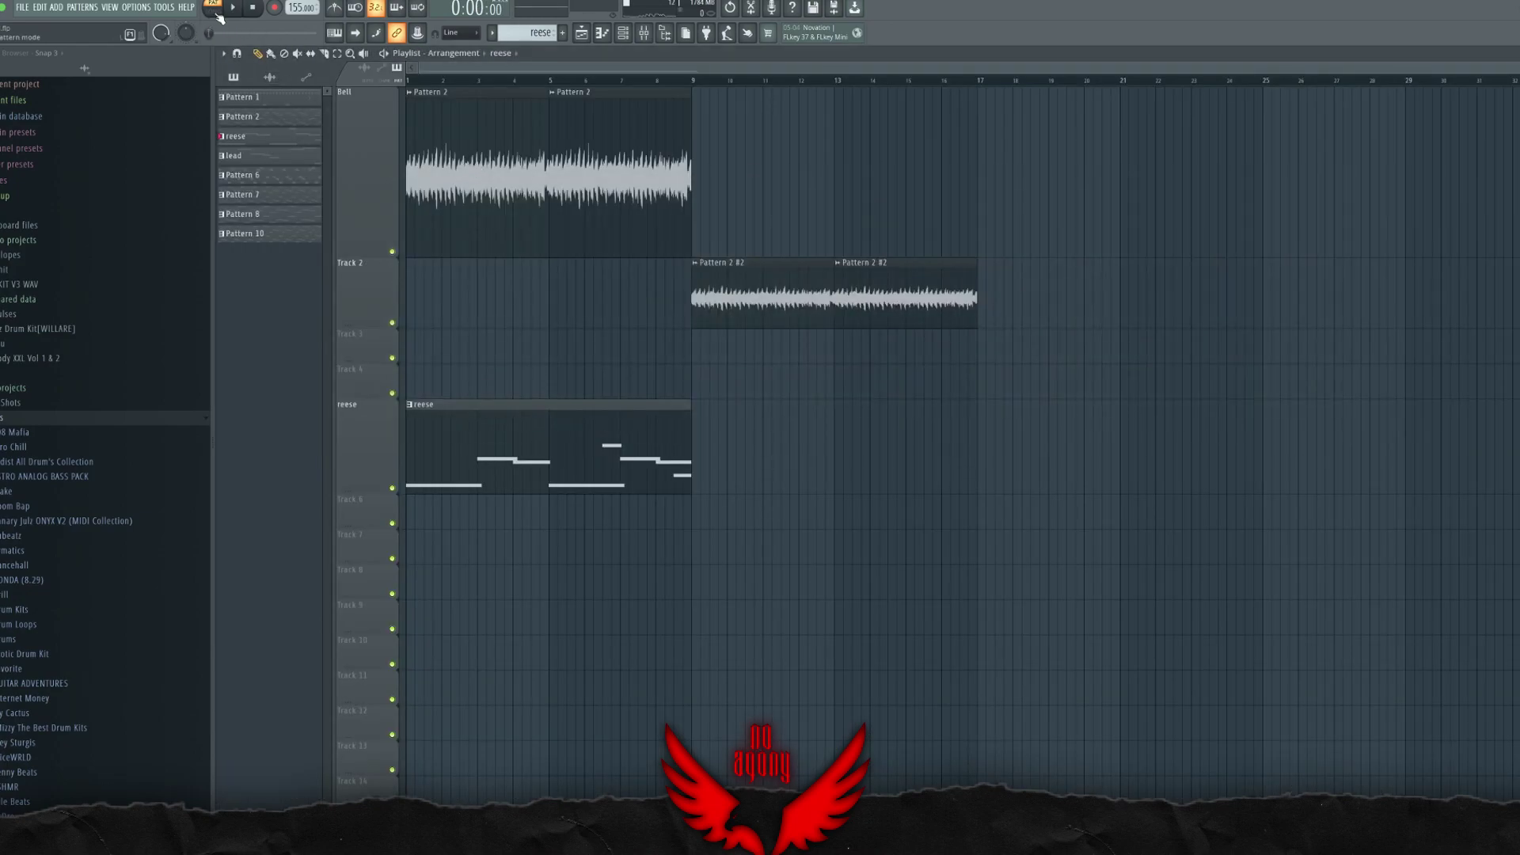
key("space")
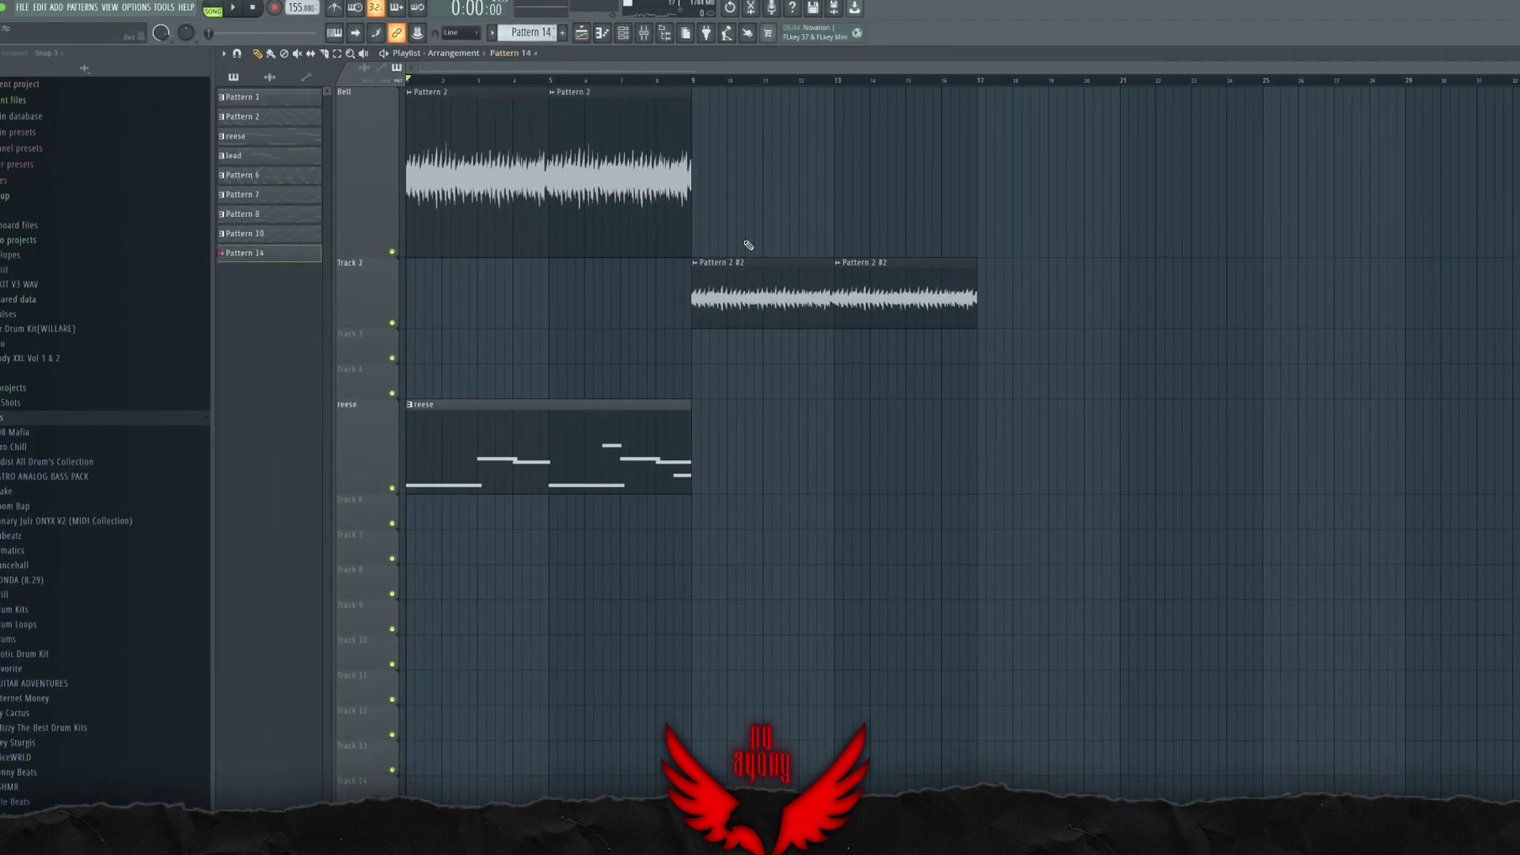
Step: Open the Bell2 piano roll in Pattern 14 and repeat the two-bar melody to fill four bars
key("F6")
right_click(654, 354)
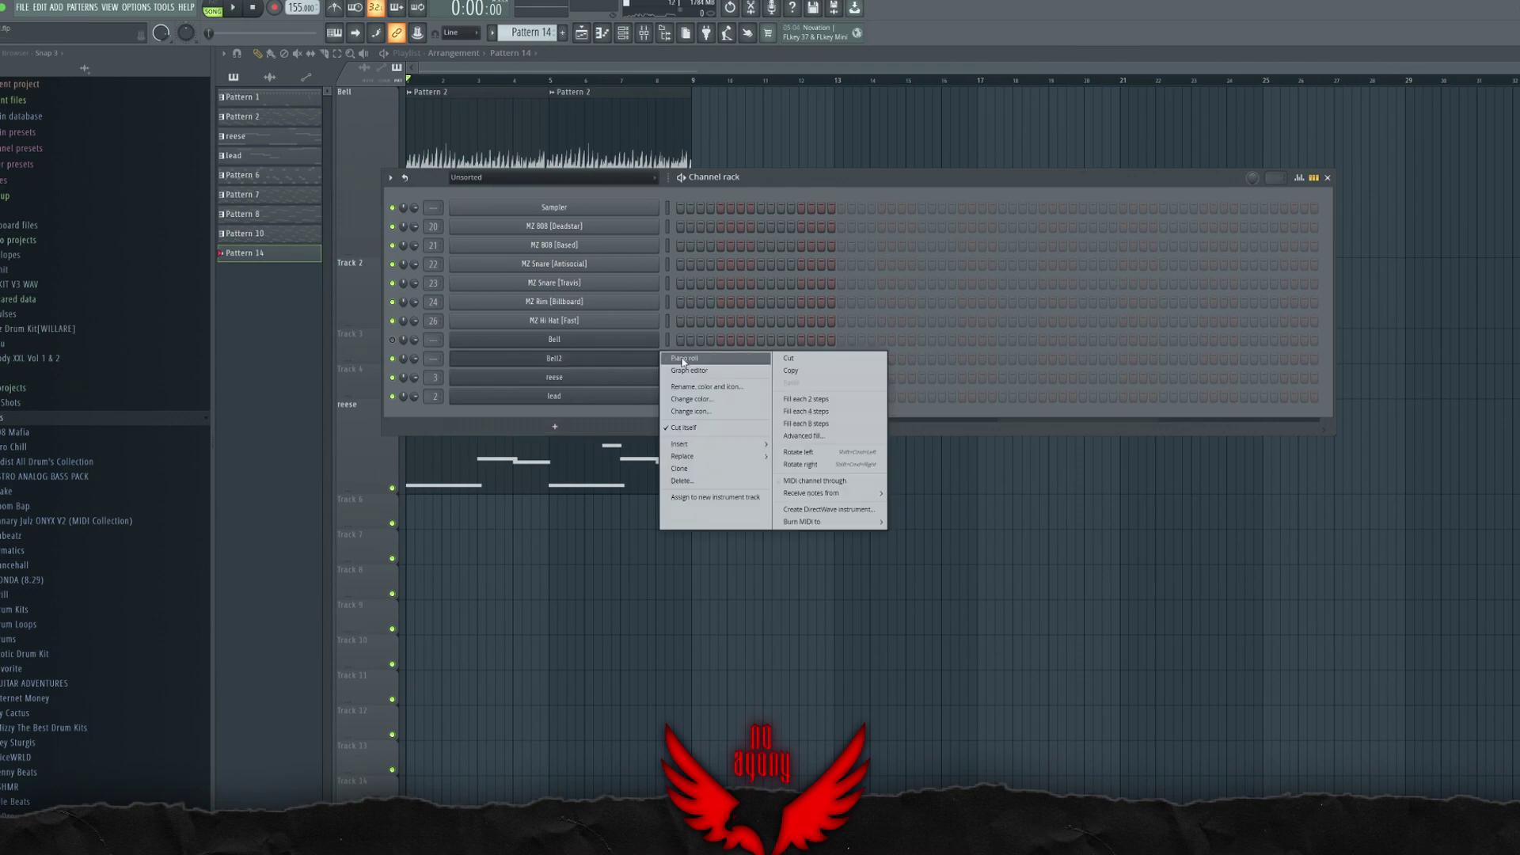
left_click(691, 362)
scroll(490, 386, "up", 2)
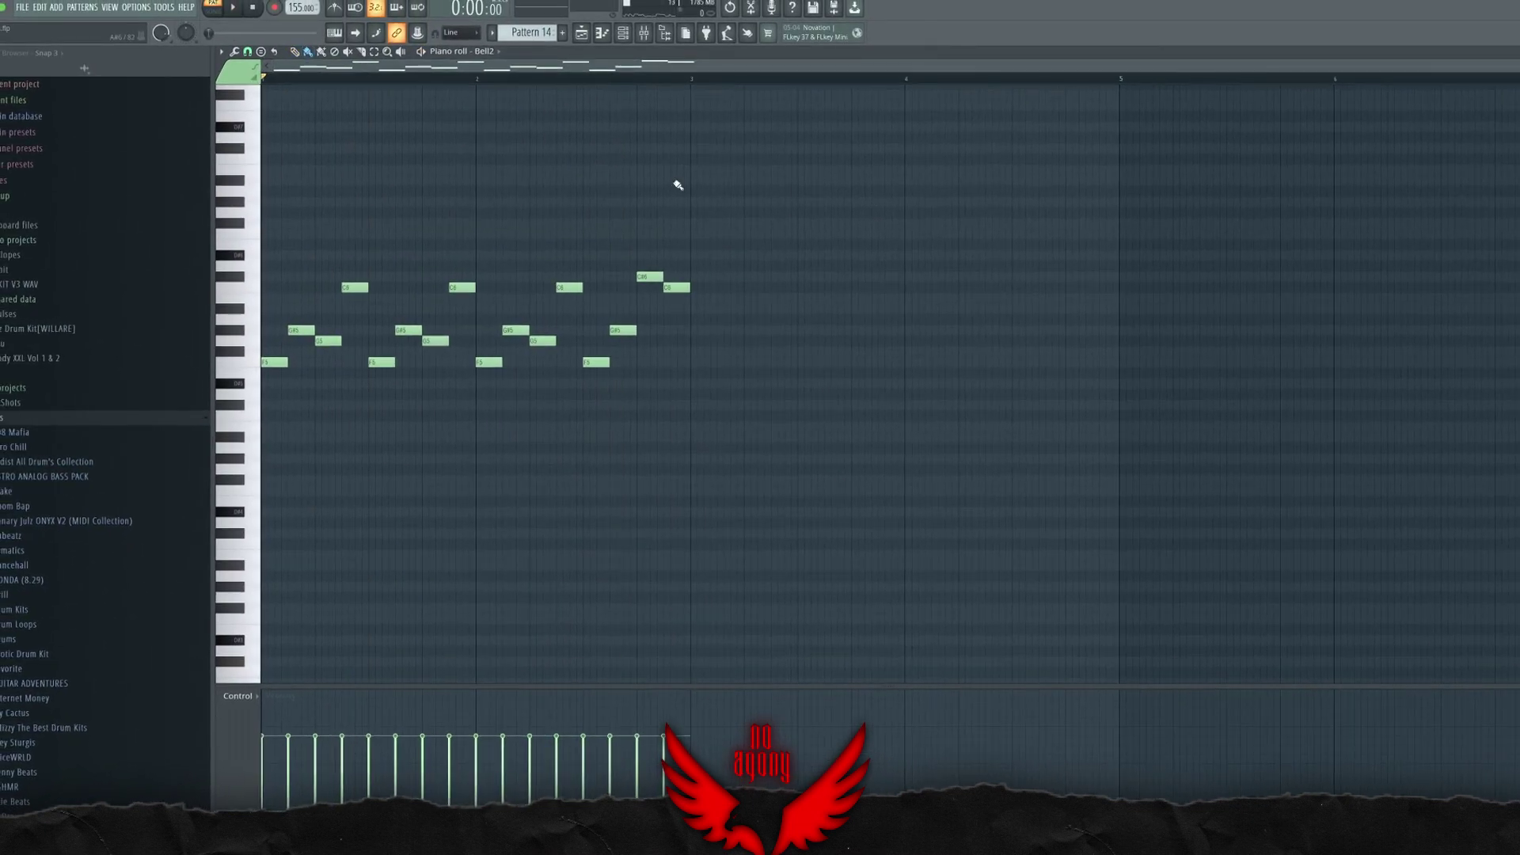
key("ctrl+b")
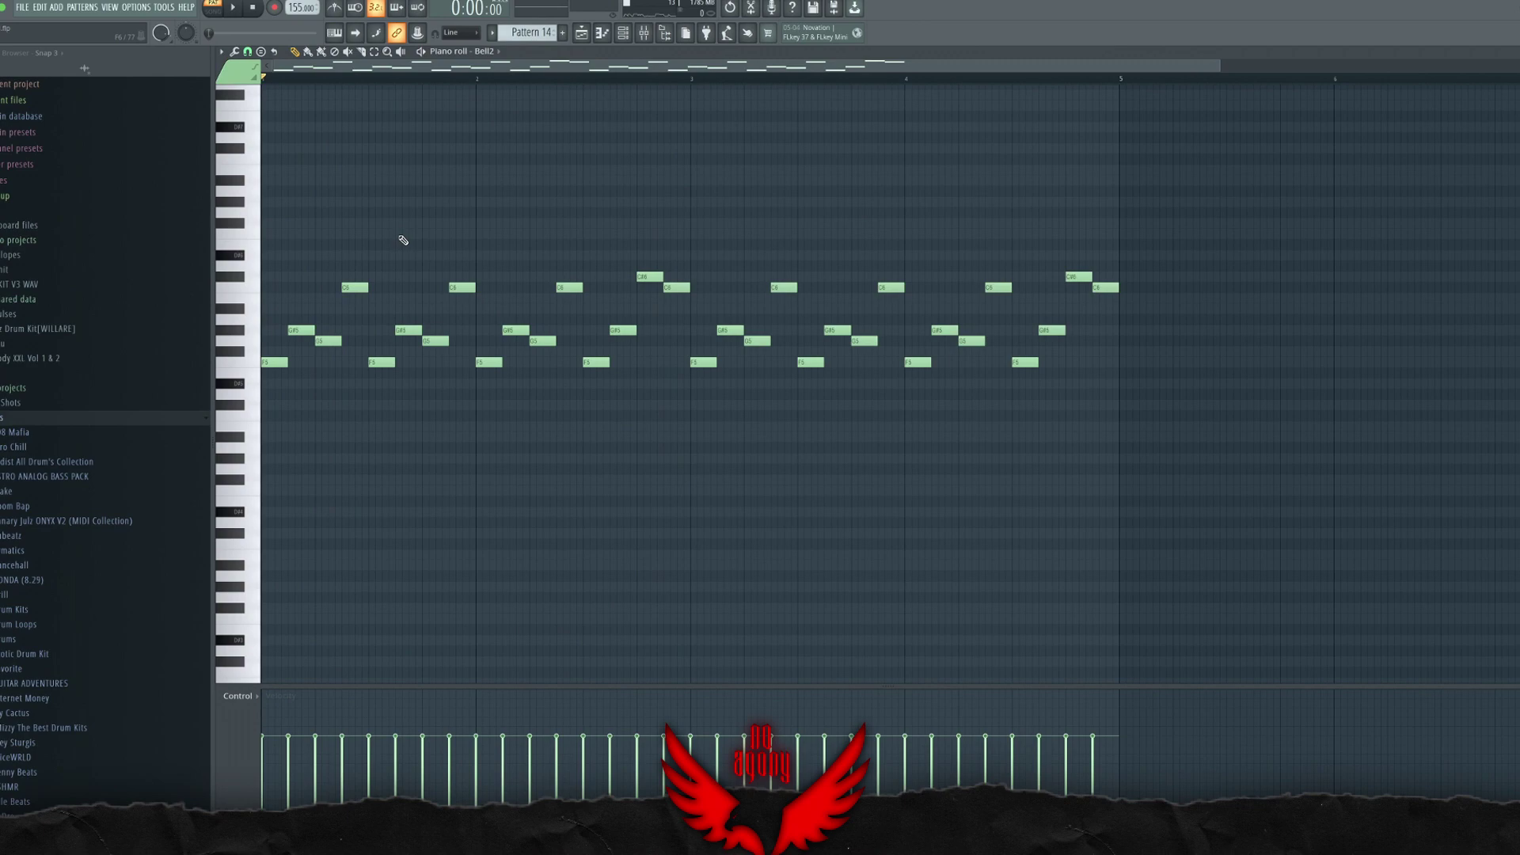
Step: Layer a copy of all Bell2 notes one octave higher, play the result and clear the note selection
key("ctrl+a")
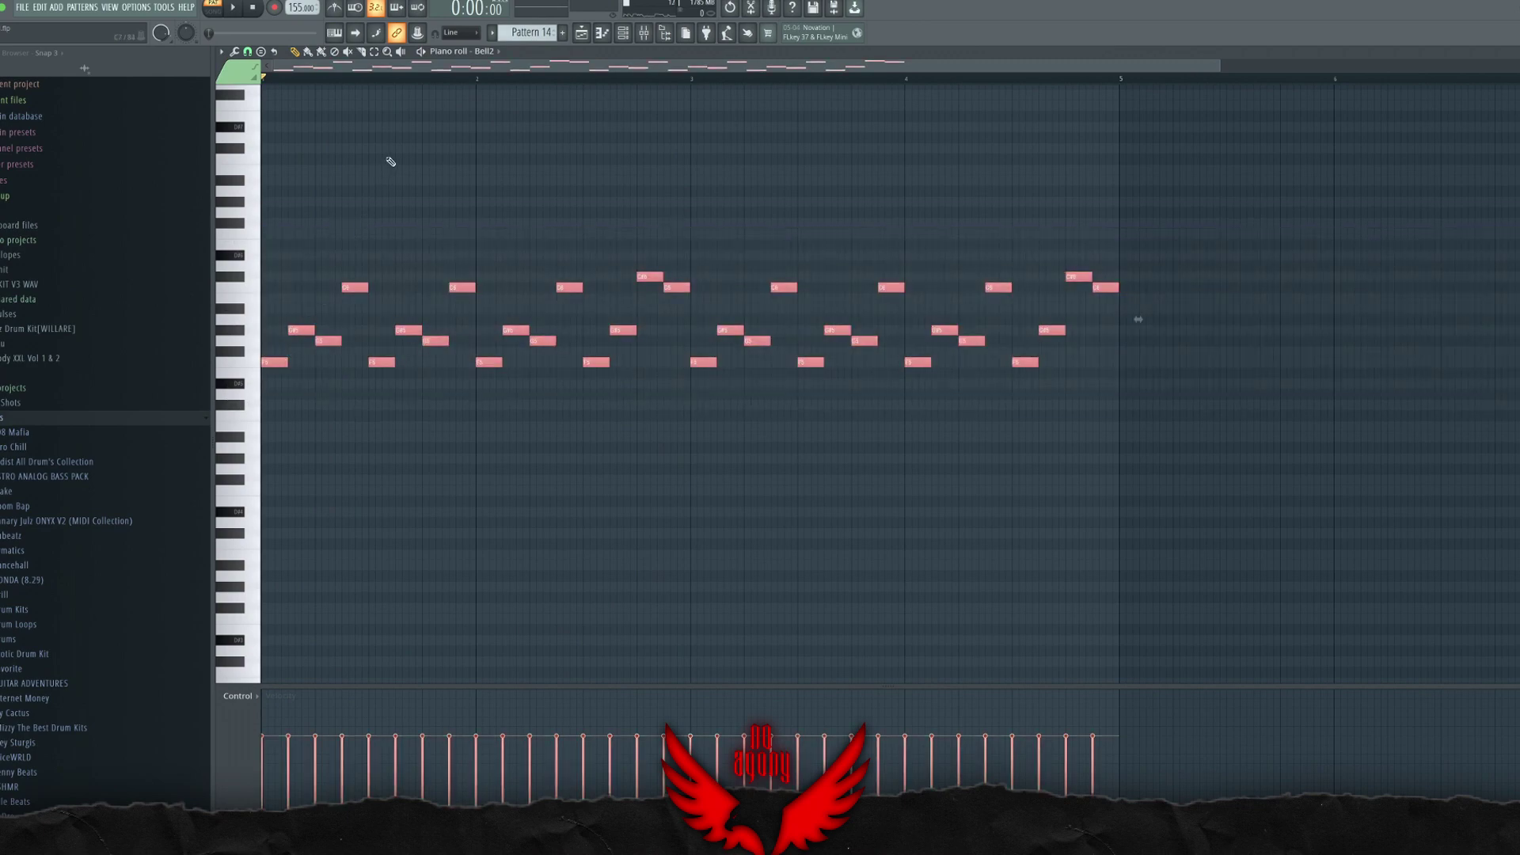
key("ctrl+c")
key("ctrl+v")
key("ctrl+Up")
key("space")
key("ctrl+d")
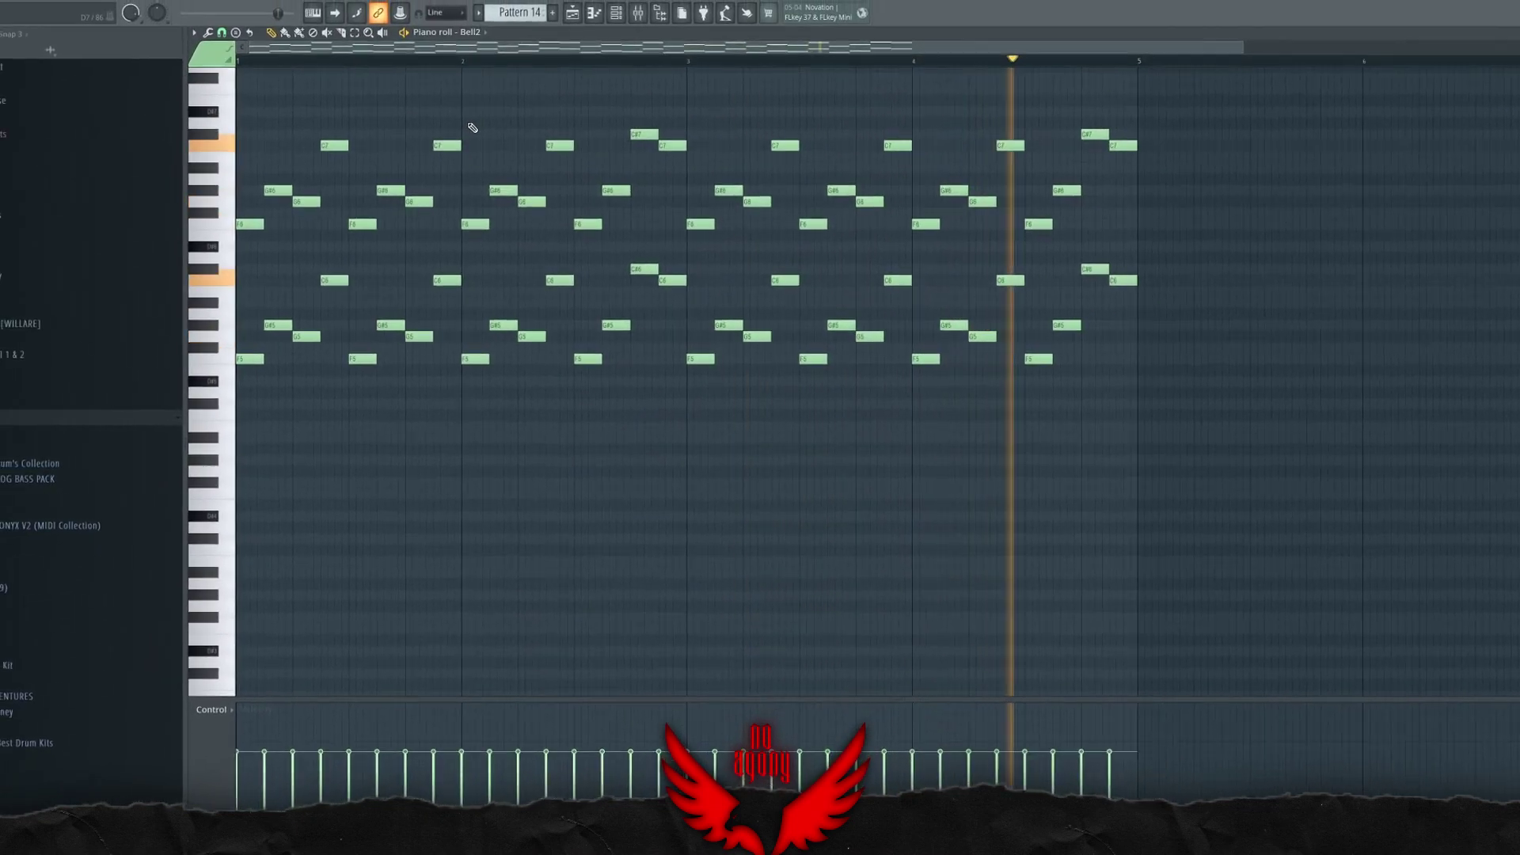
Step: Turn Pattern 14 into a reversed audio clip and close its clip settings
left_click(479, 13)
left_click(636, 263)
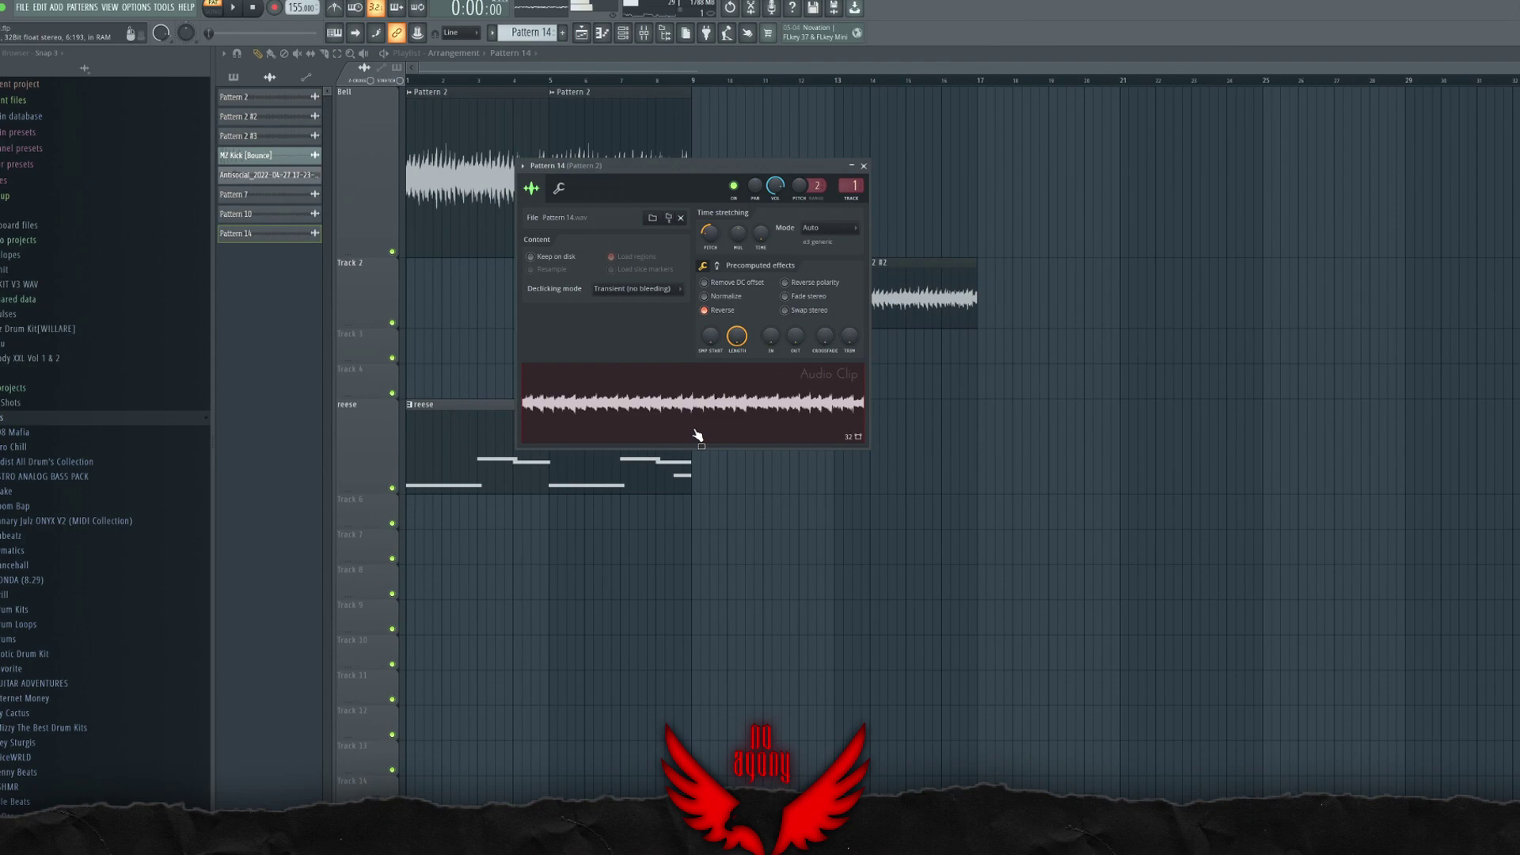
left_click(864, 166)
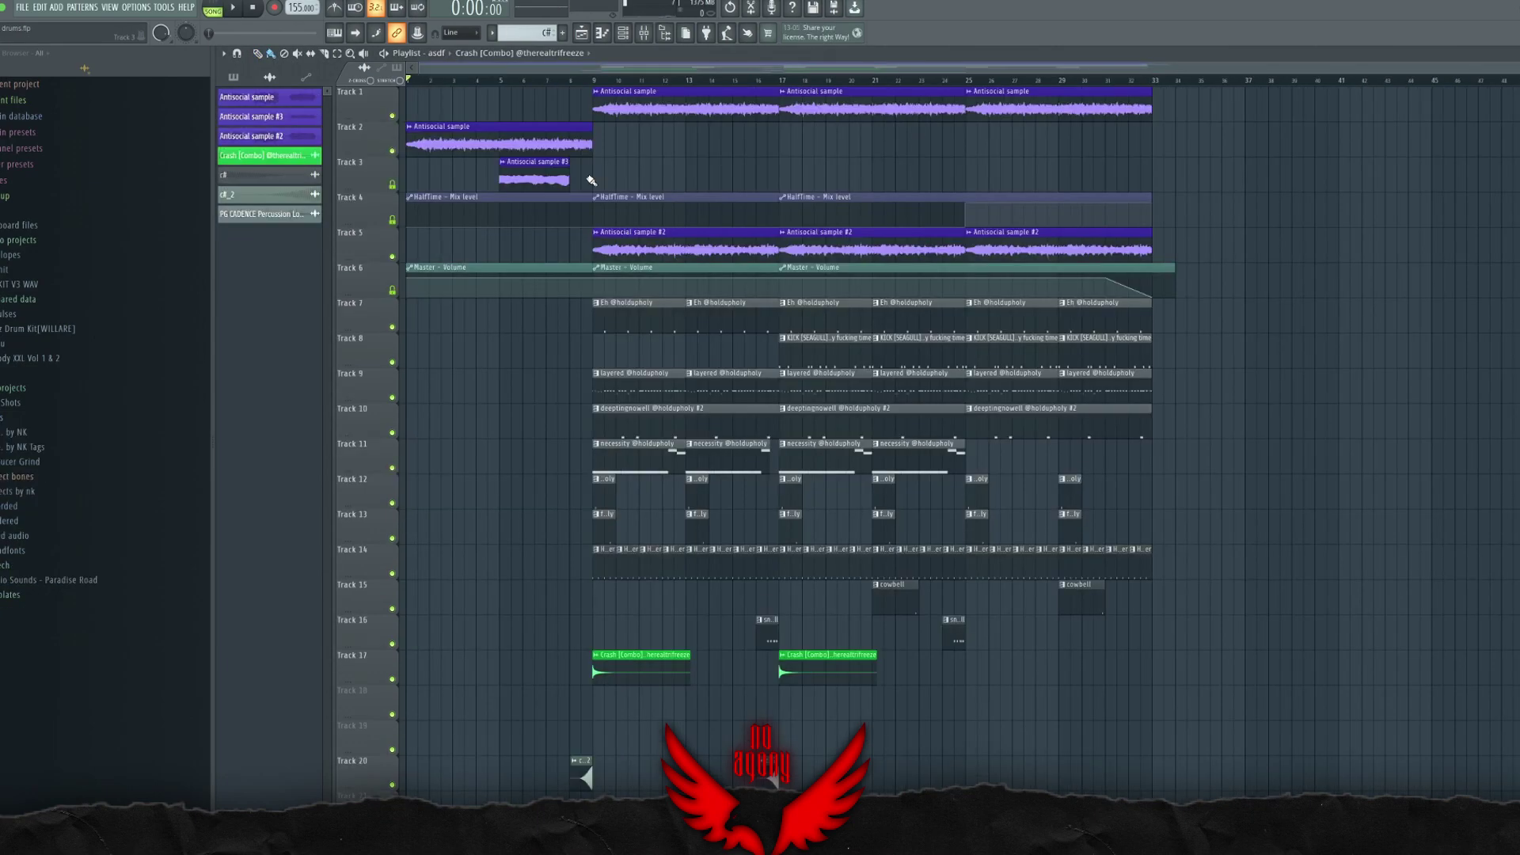
Step: Review the clips of the drum arrangement and inspect the Antisocial sample clip's settings on Track 2
left_click_drag(444, 111, 1285, 803)
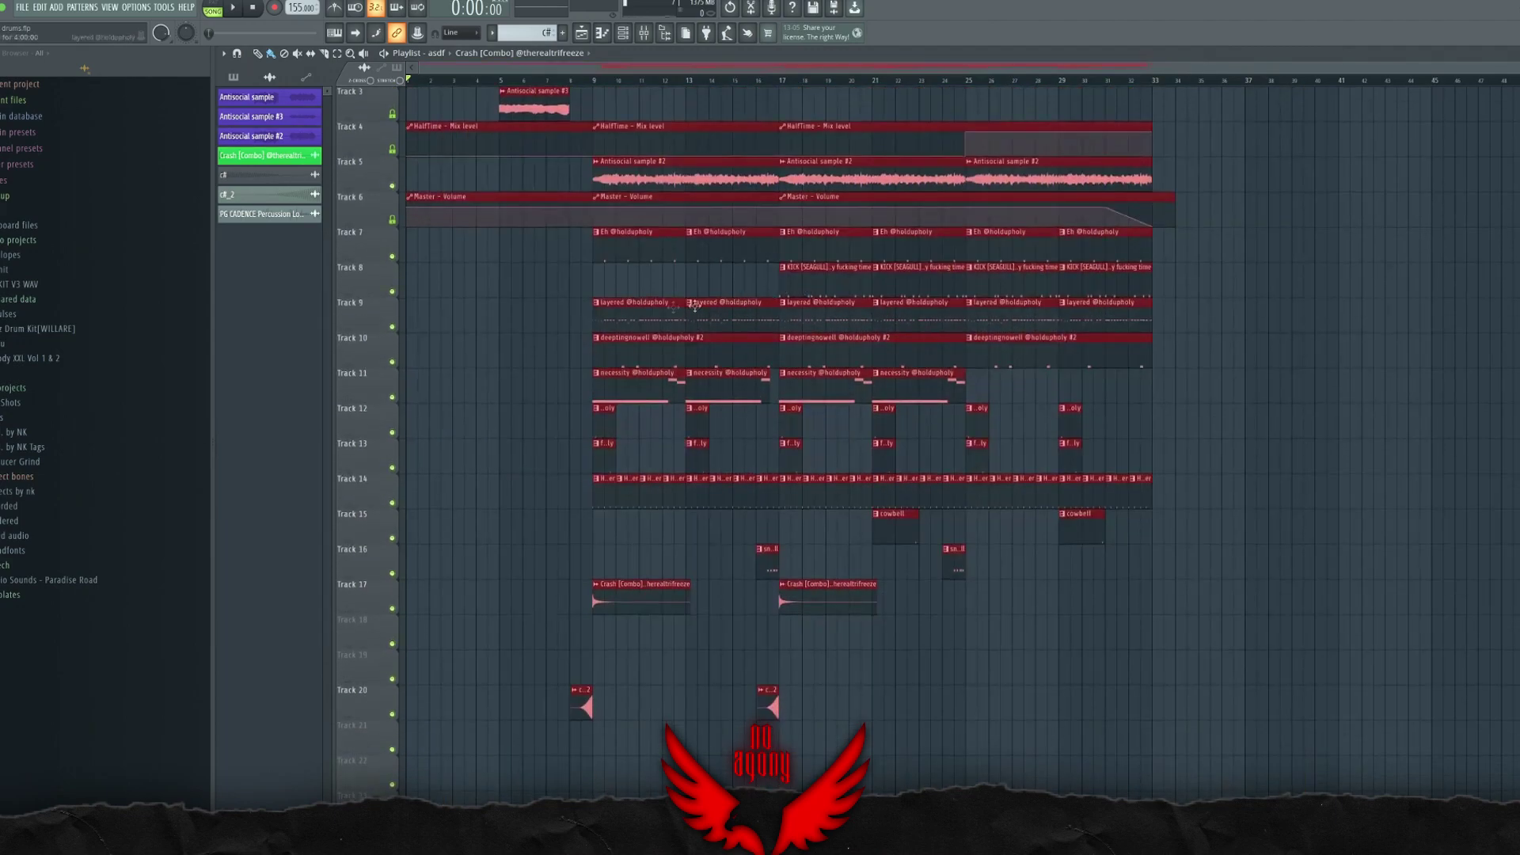
left_click(536, 302, "ctrl")
scroll(536, 302, "up", 2)
double_click(499, 143)
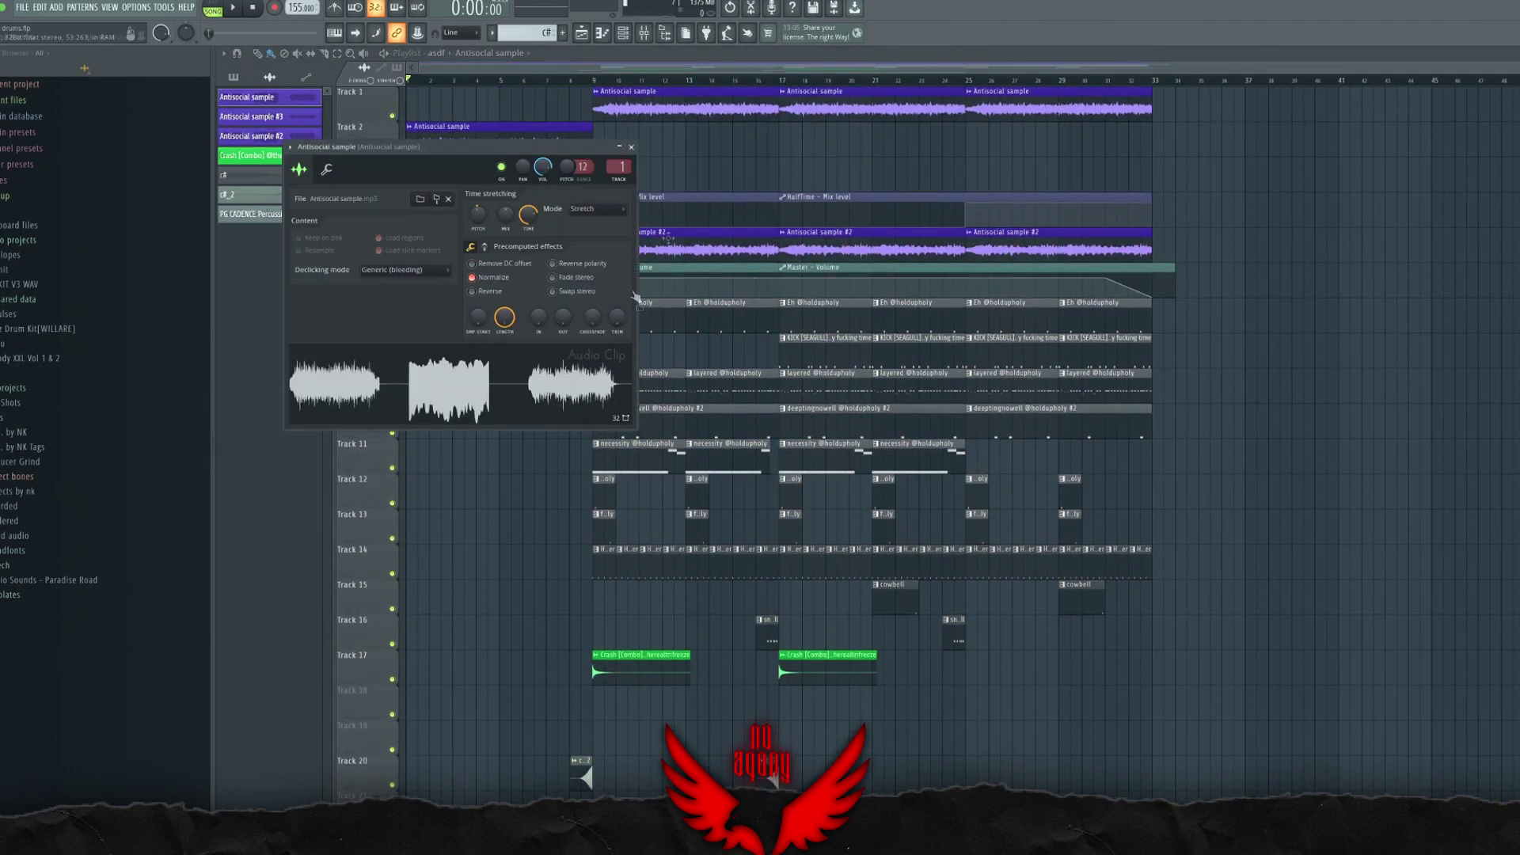
left_click(631, 146)
Step: Listen to the arrangement from bar 9, where the drum tracks enter, and stop playback
scroll(539, 117, "up", 1)
scroll(546, 120, "left", 1)
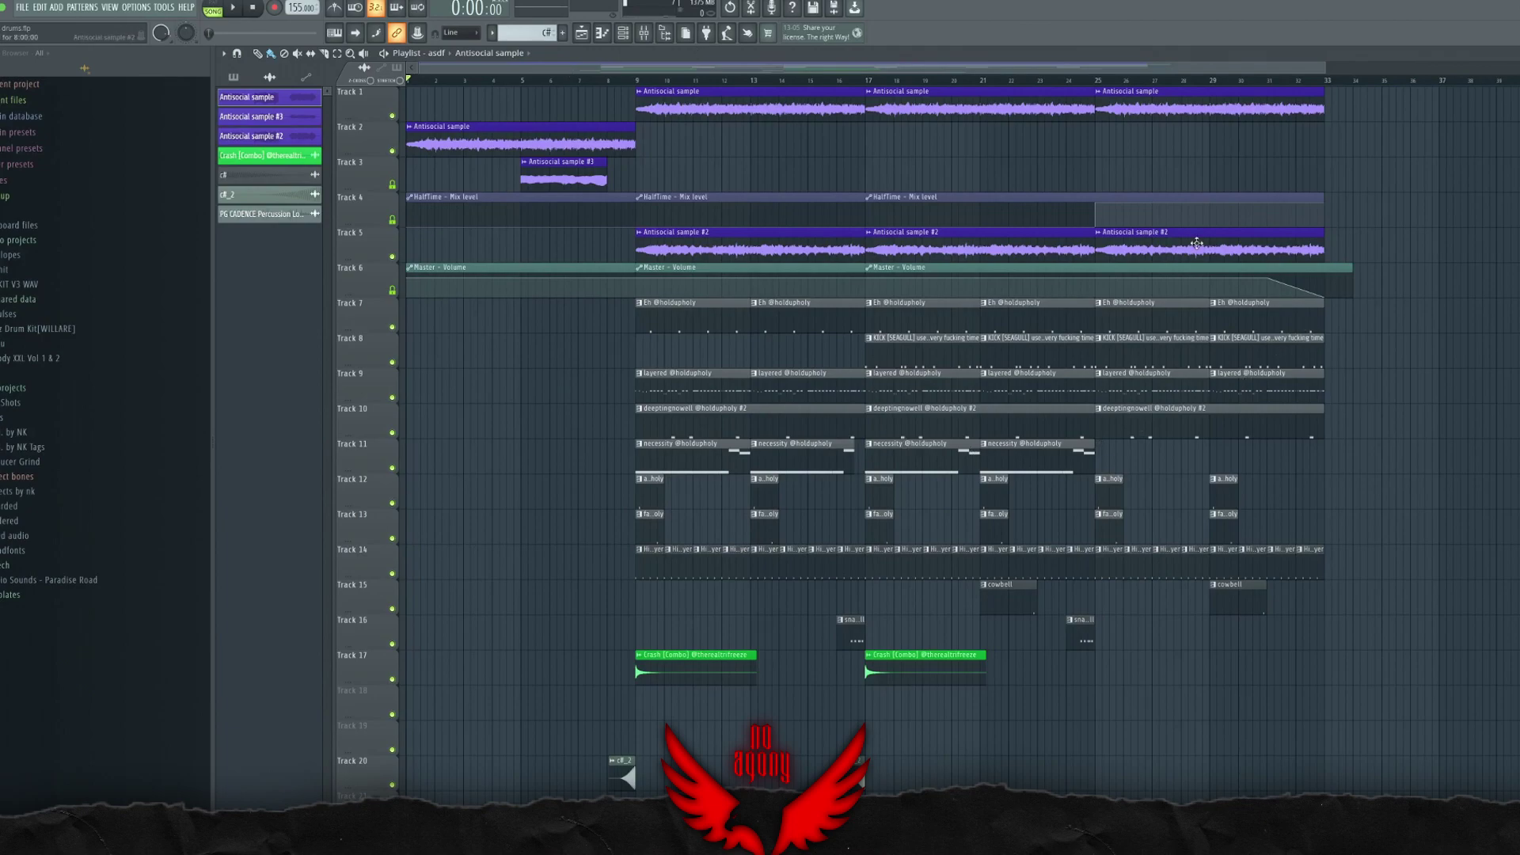
scroll(598, 83, "down", 1)
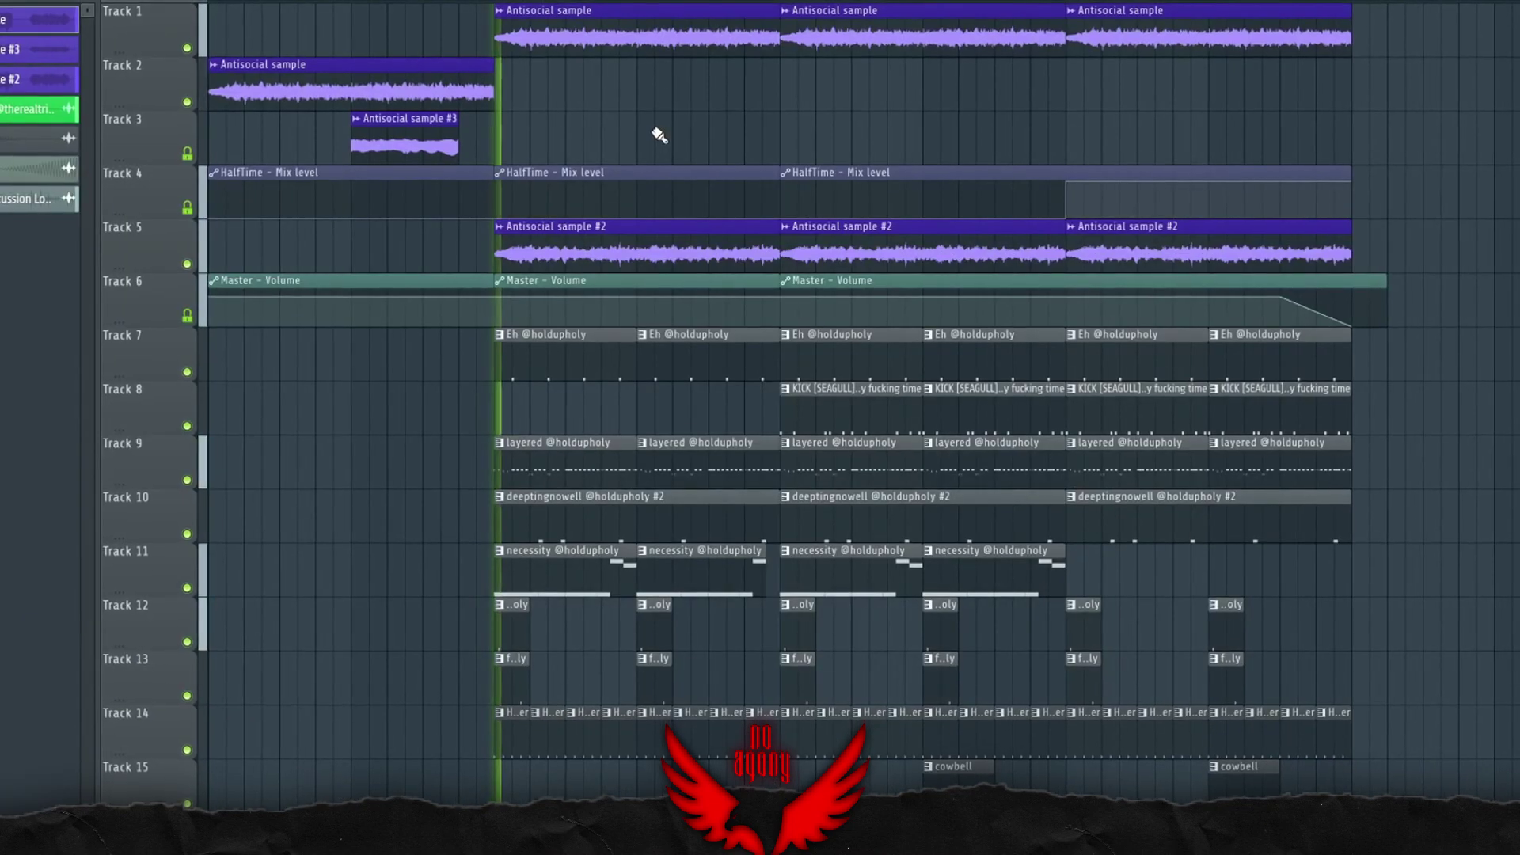
key("space")
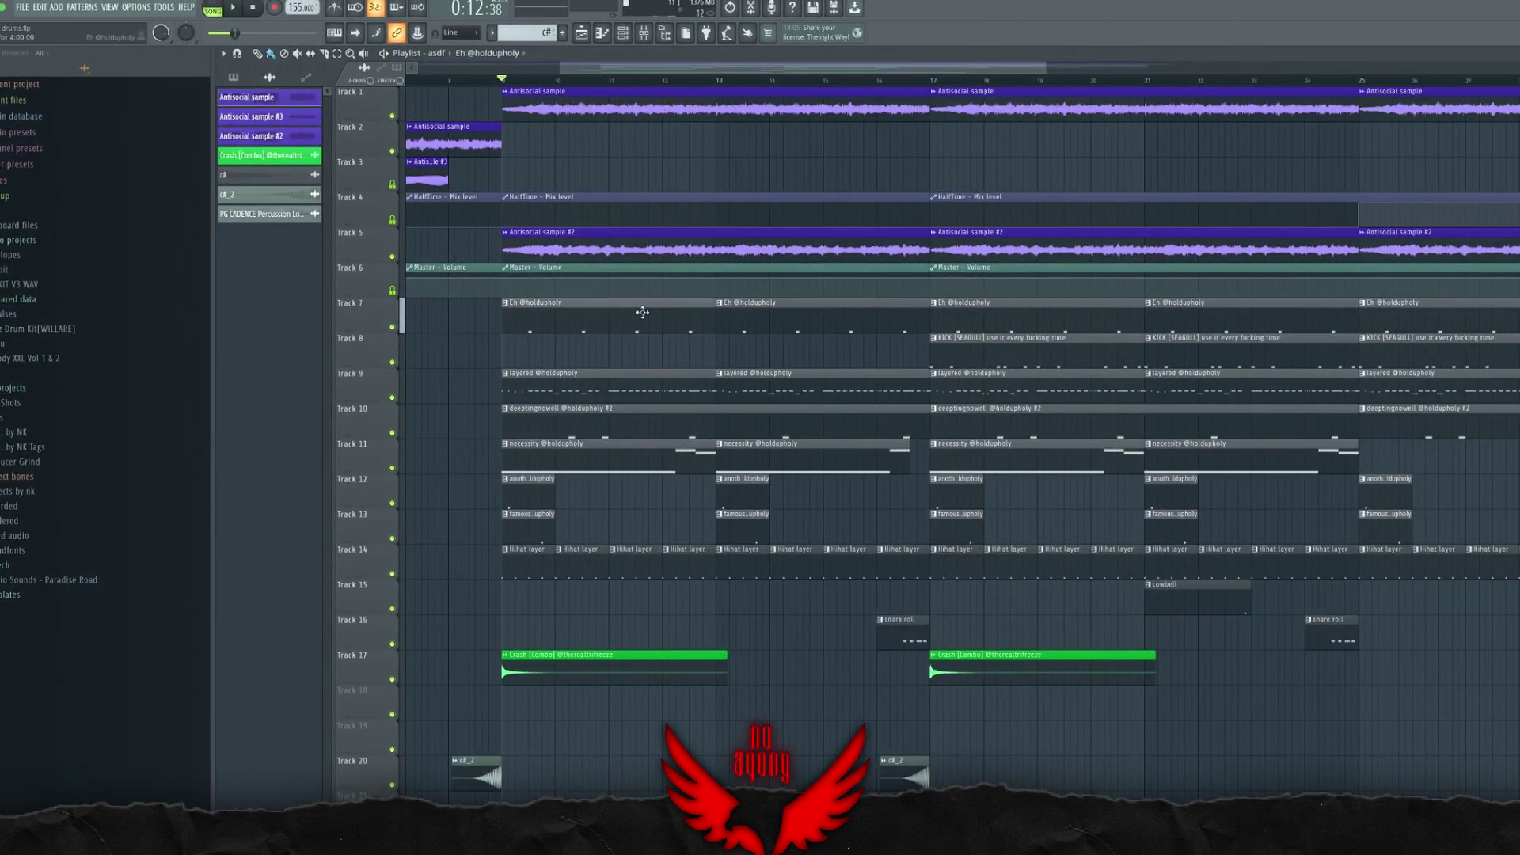
Step: Examine the Eh pattern's clap notes on Track 7 and the Infinity EQ on the Clap mixer track
double_click(642, 312)
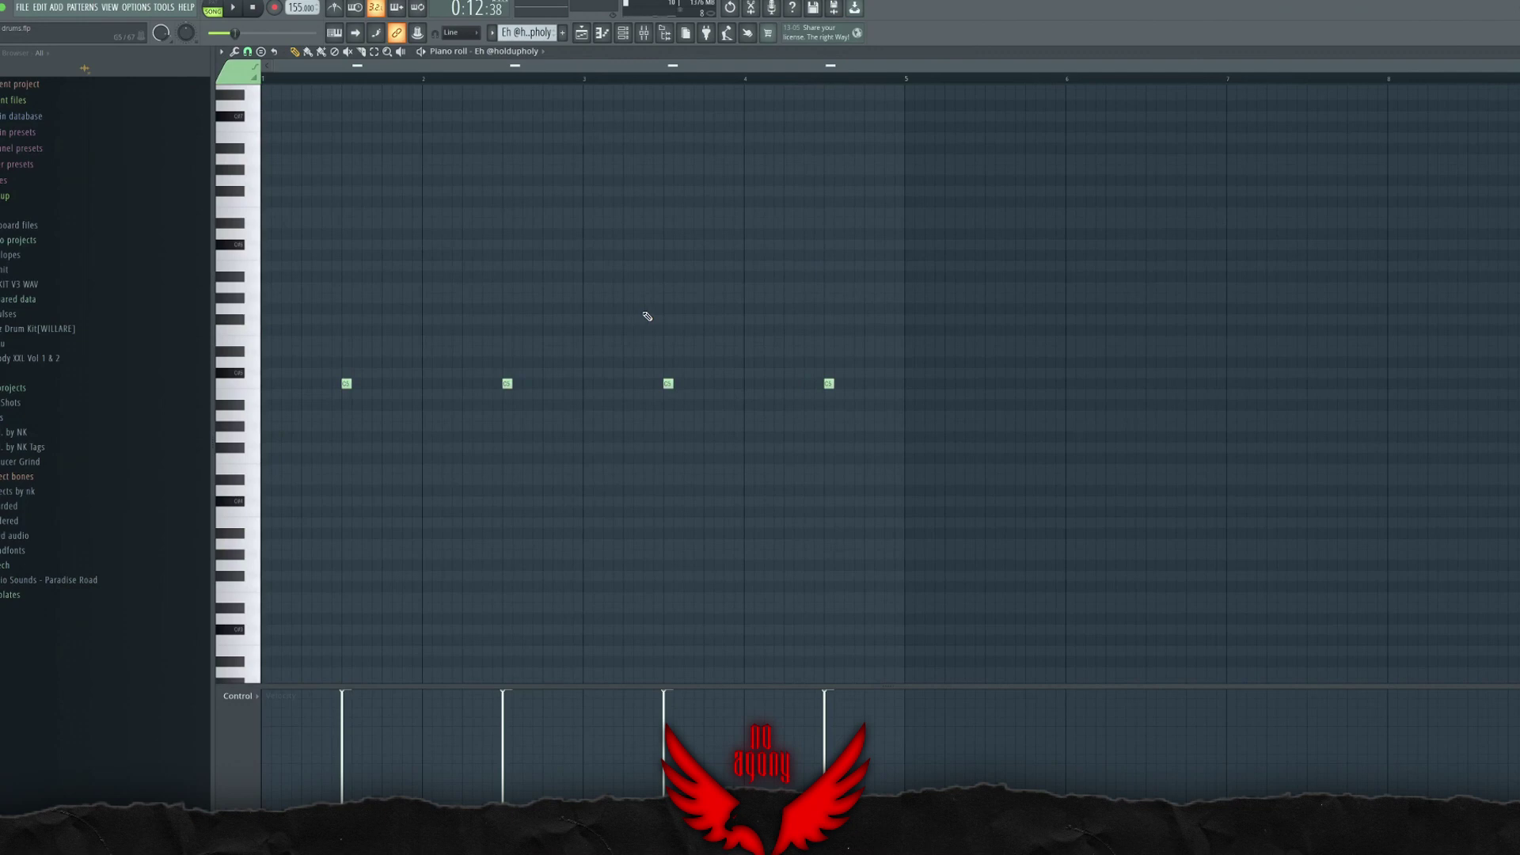
left_click(644, 38)
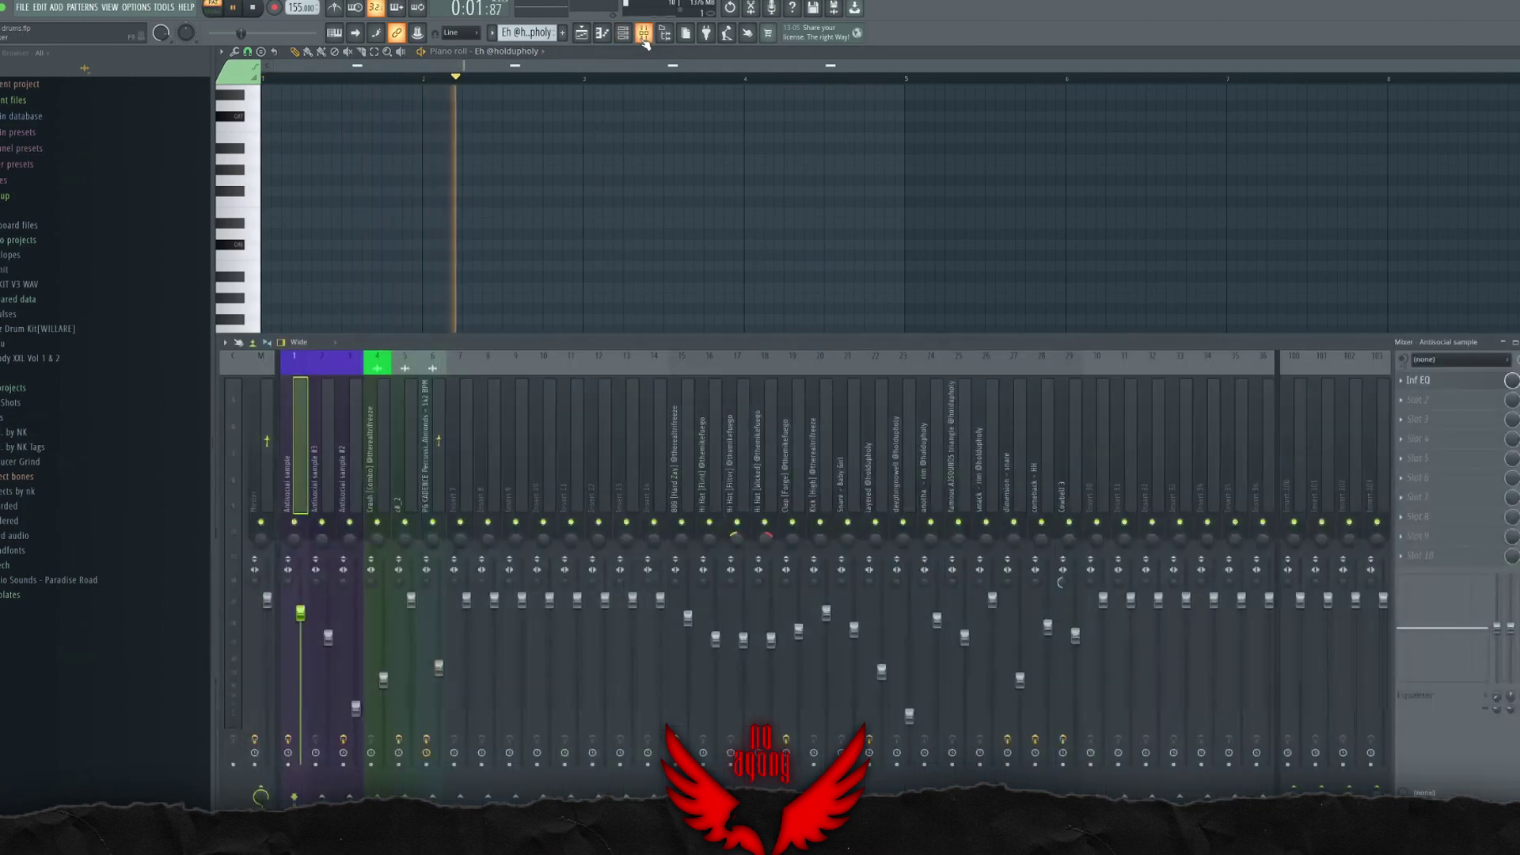
left_click(795, 407)
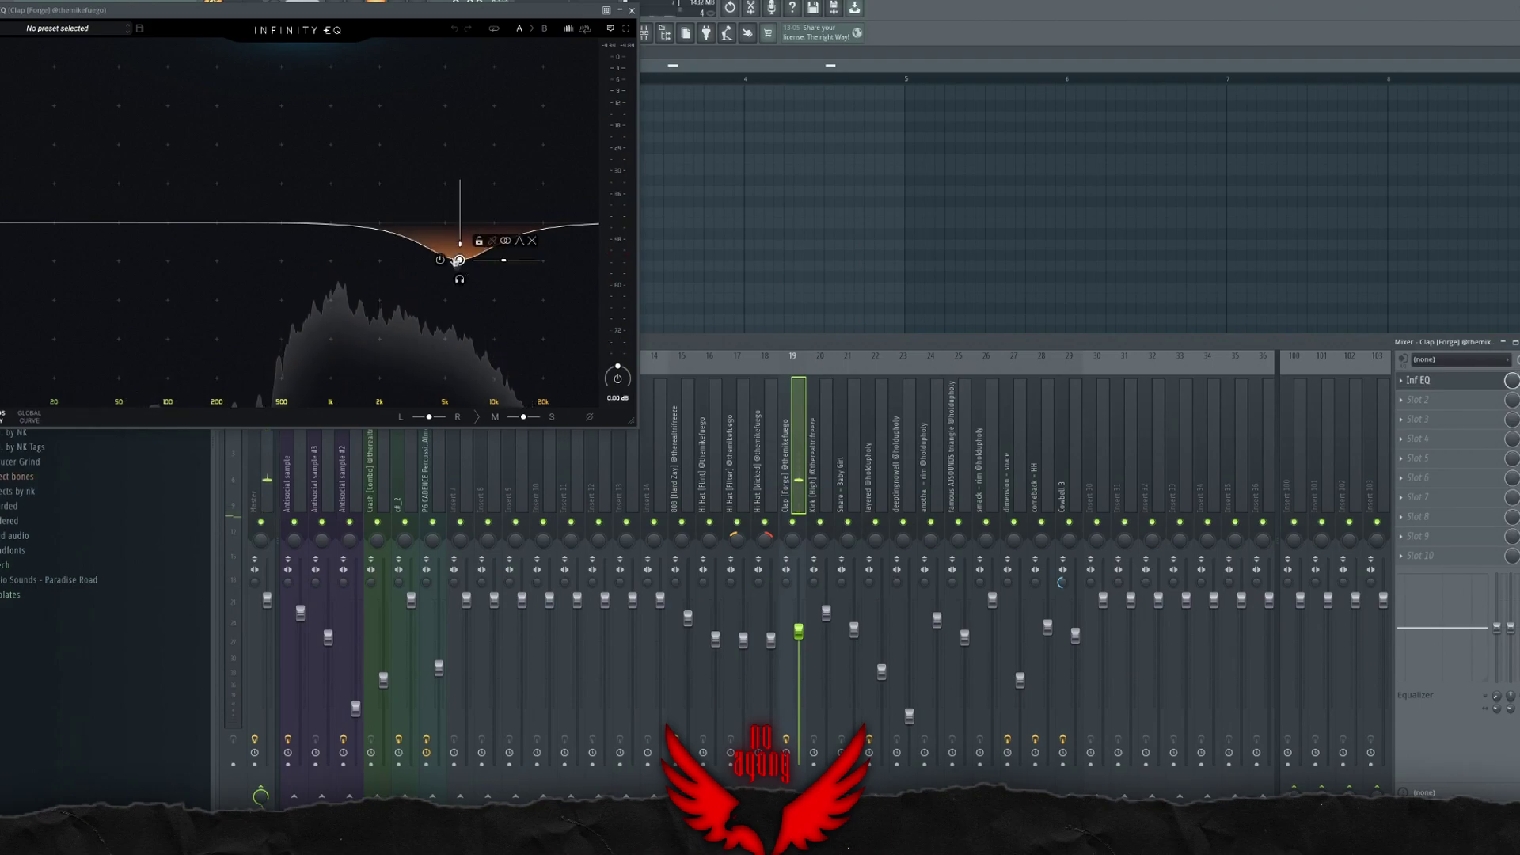
left_click(632, 10)
left_click(644, 33)
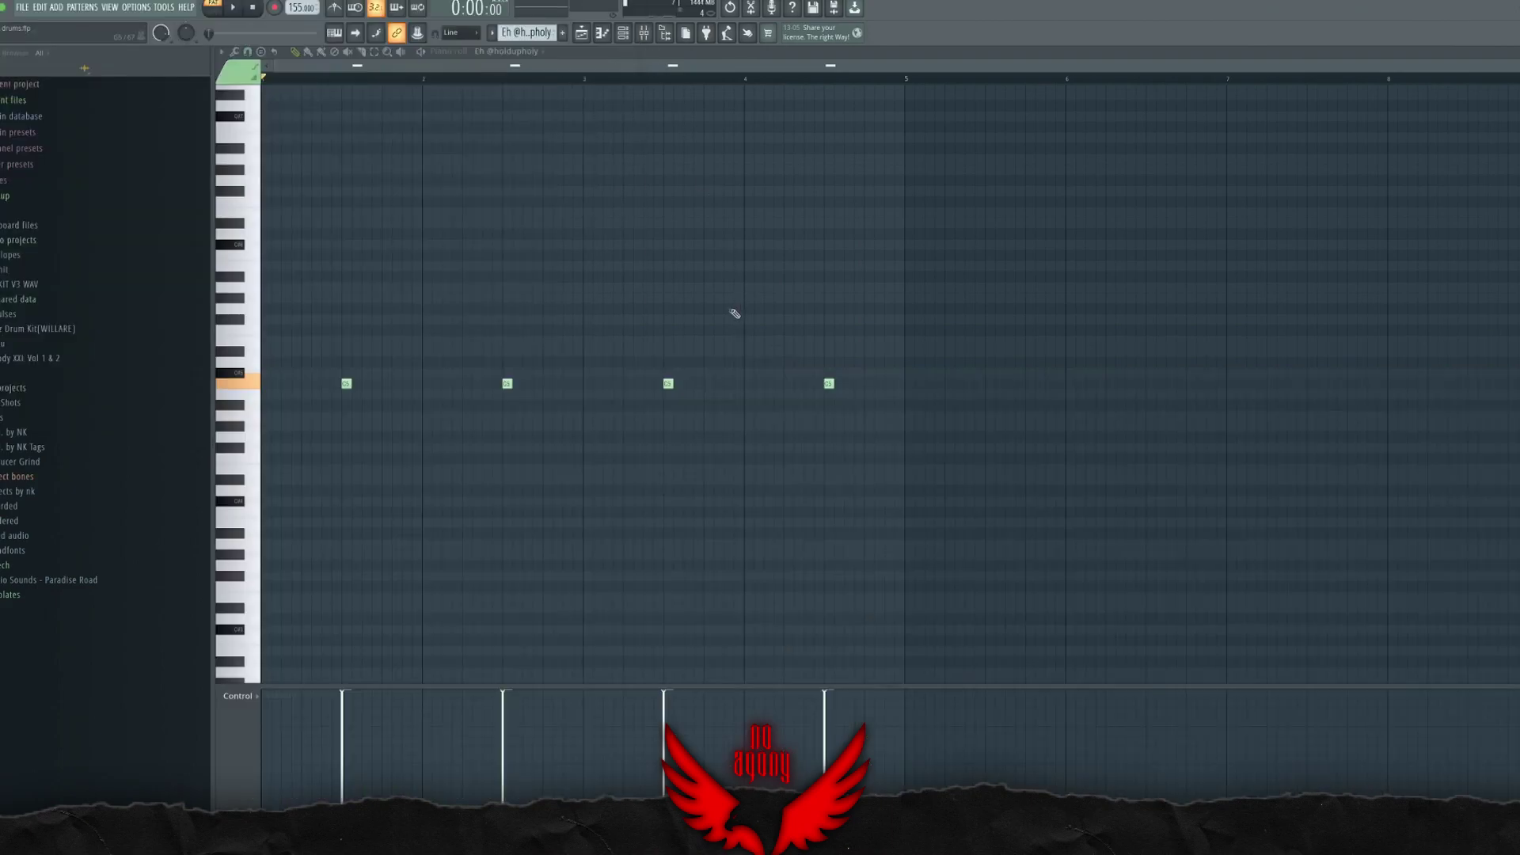
Step: Solo the layered pattern on Track 9 together with the Hihat layer on Track 14 and play them from bar 9
key("F5")
right_click(387, 329)
right_click(392, 362)
key("l")
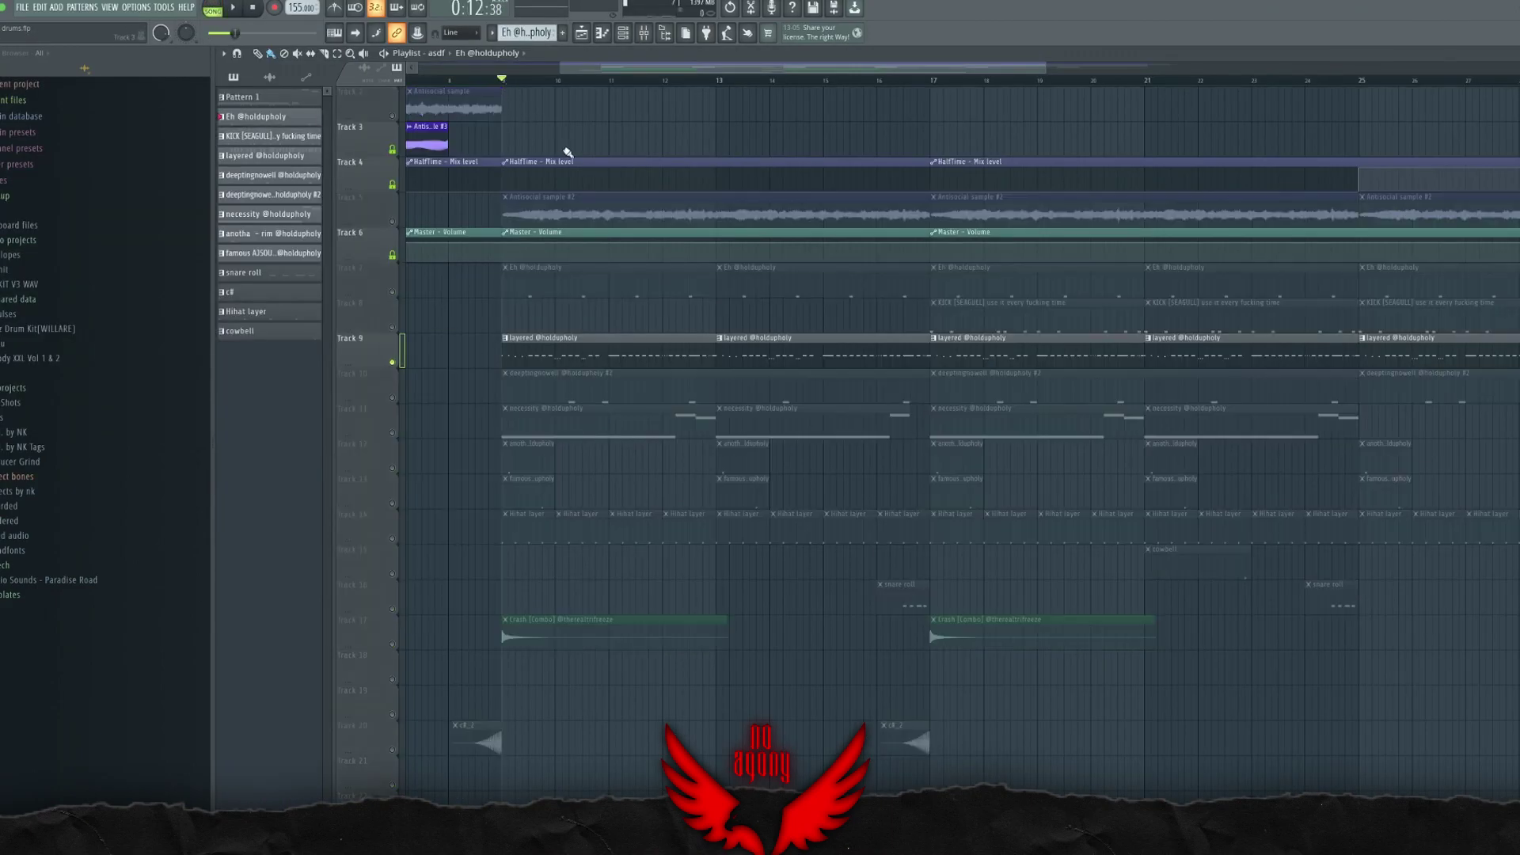
scroll(491, 319, "down", 3)
left_click(392, 363)
scroll(528, 229, "up", 3)
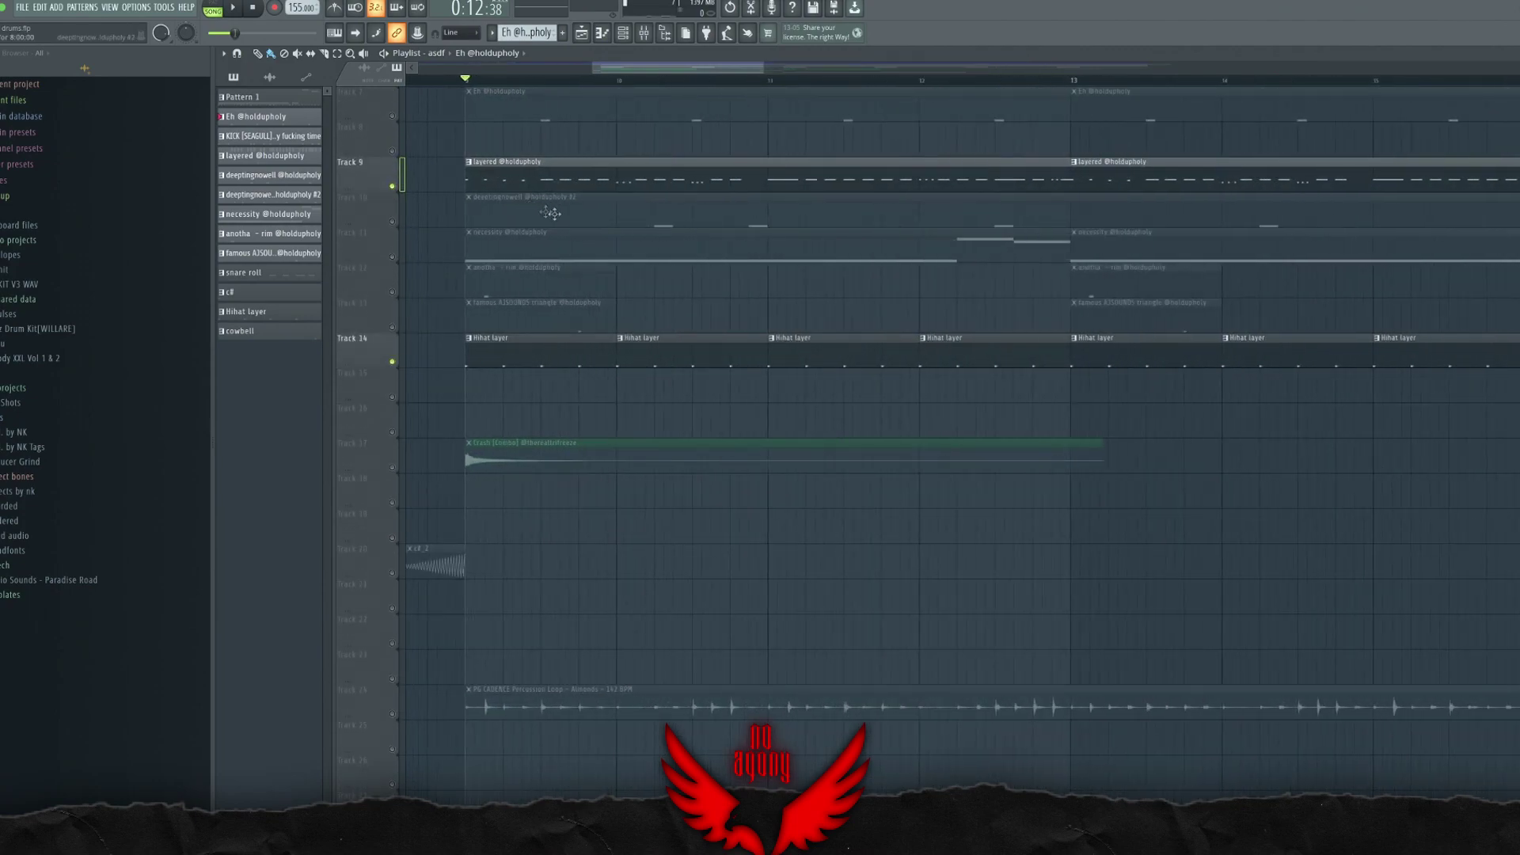
key("space")
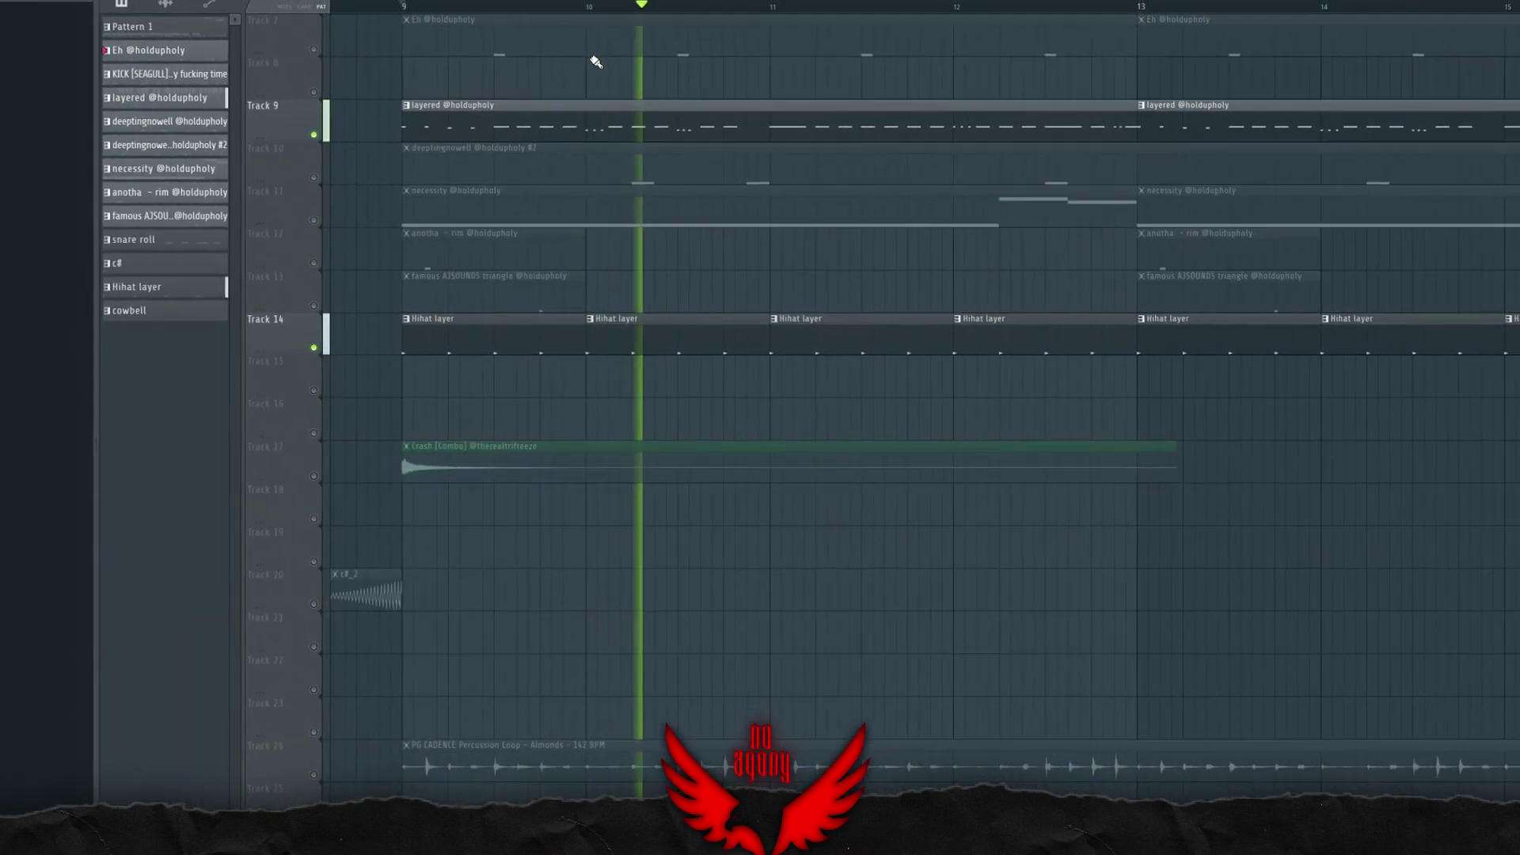
Step: Stop playback and inspect the Infinity EQ curve on the layered hi-hat's mixer track
key("F9")
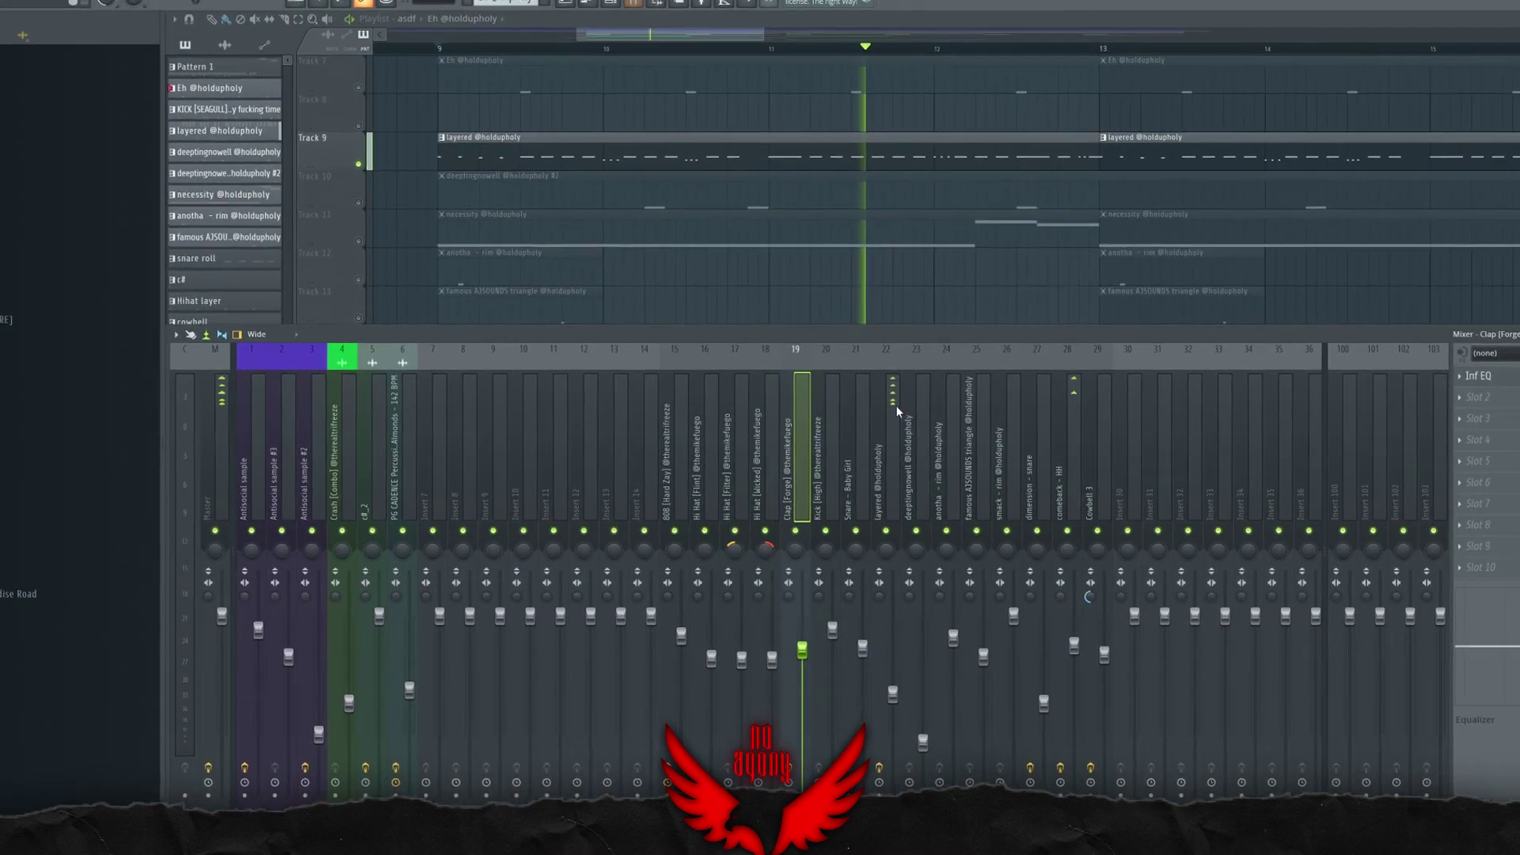
scroll(868, 274, "down", 1)
key("space")
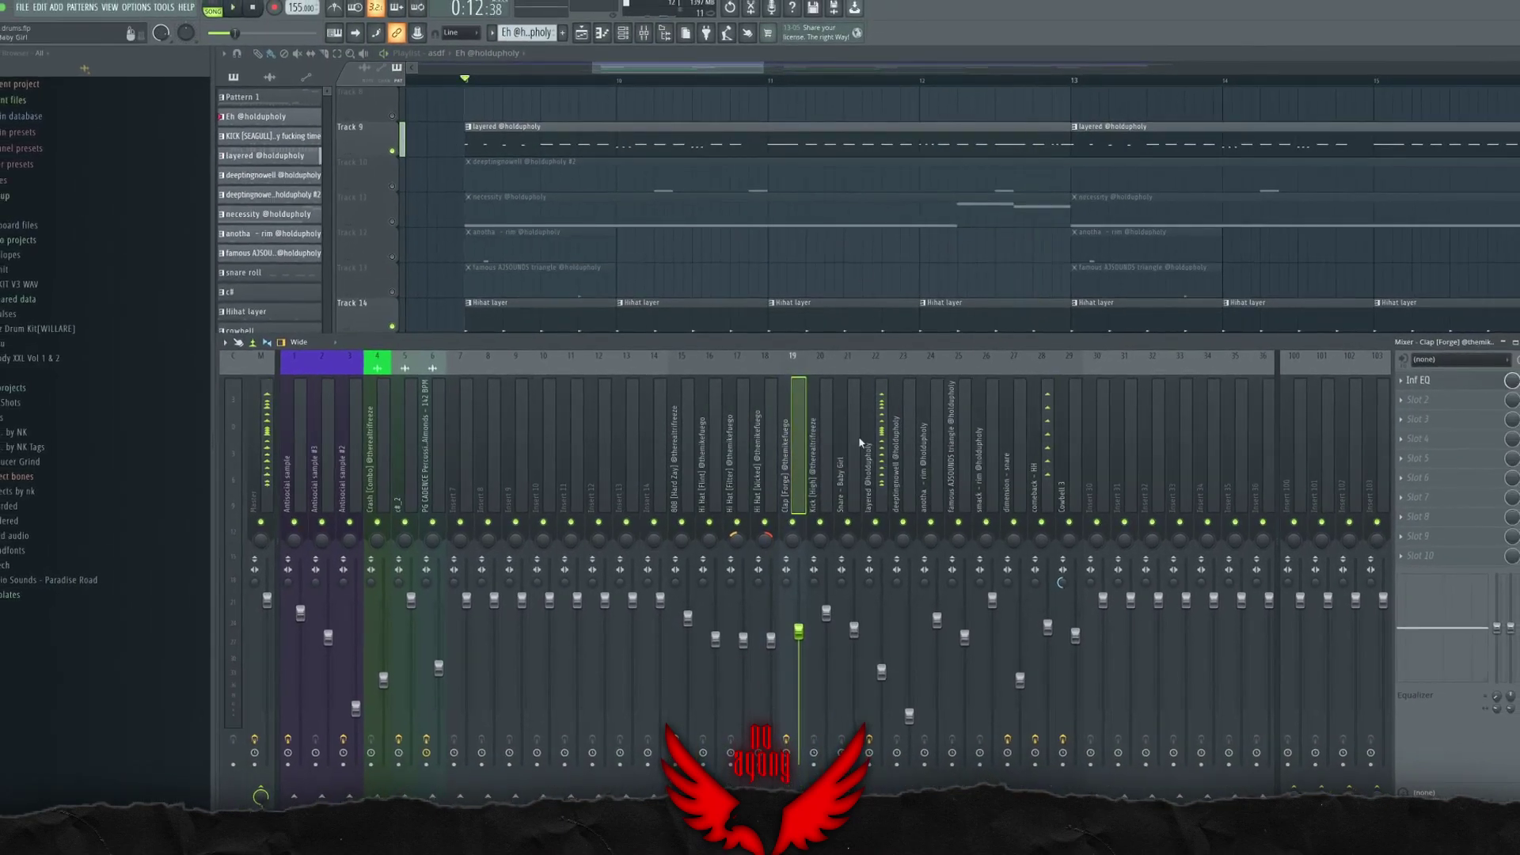
left_click(894, 434)
left_click(1420, 381)
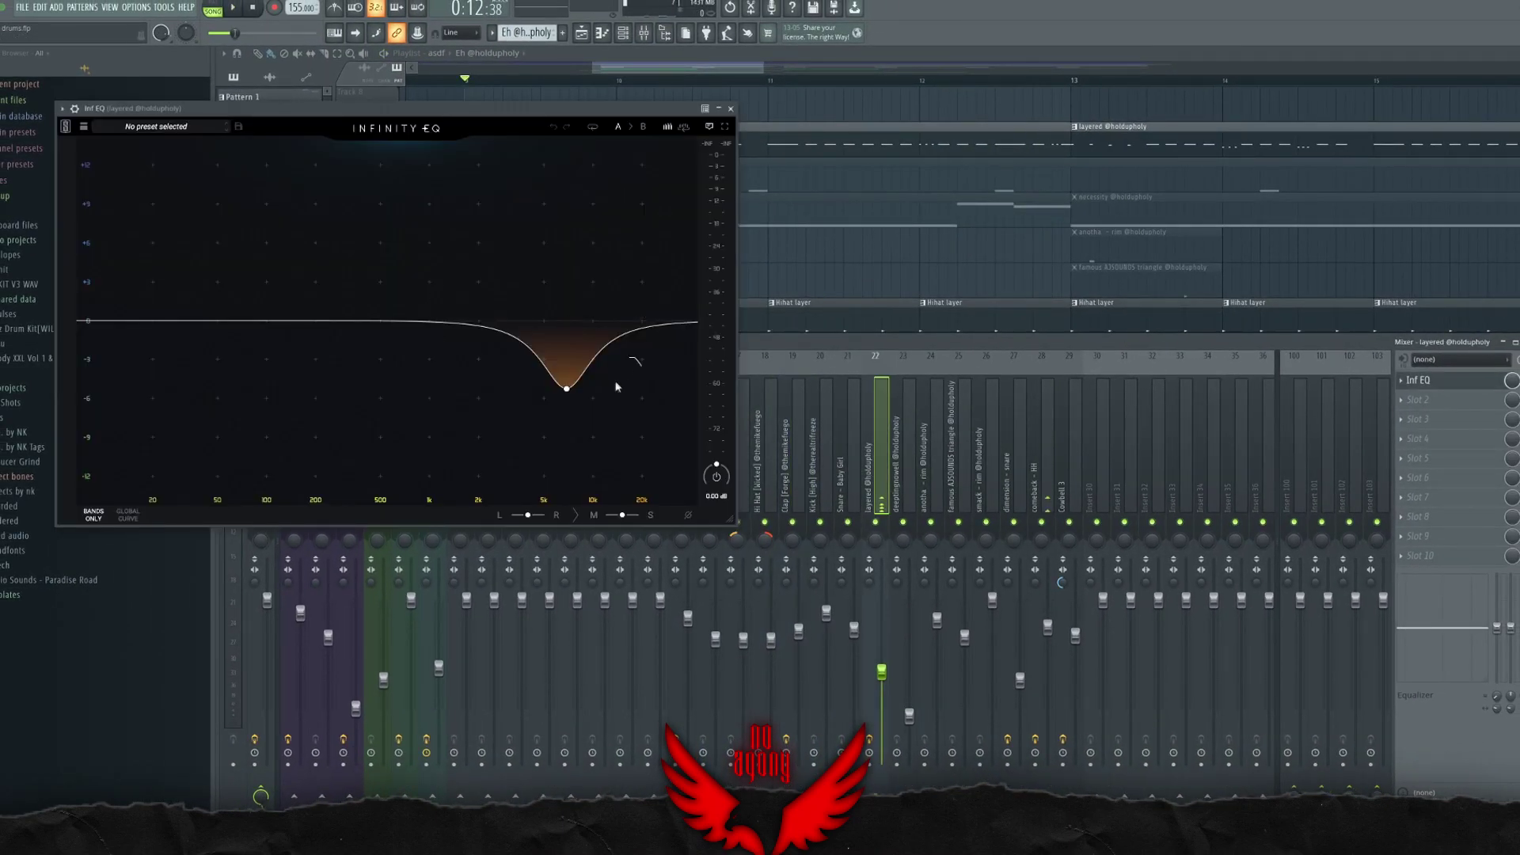
Step: Inspect the Infinity EQ on the comeback - HH mixer track and close all plugin and mixer windows
left_click(1047, 428)
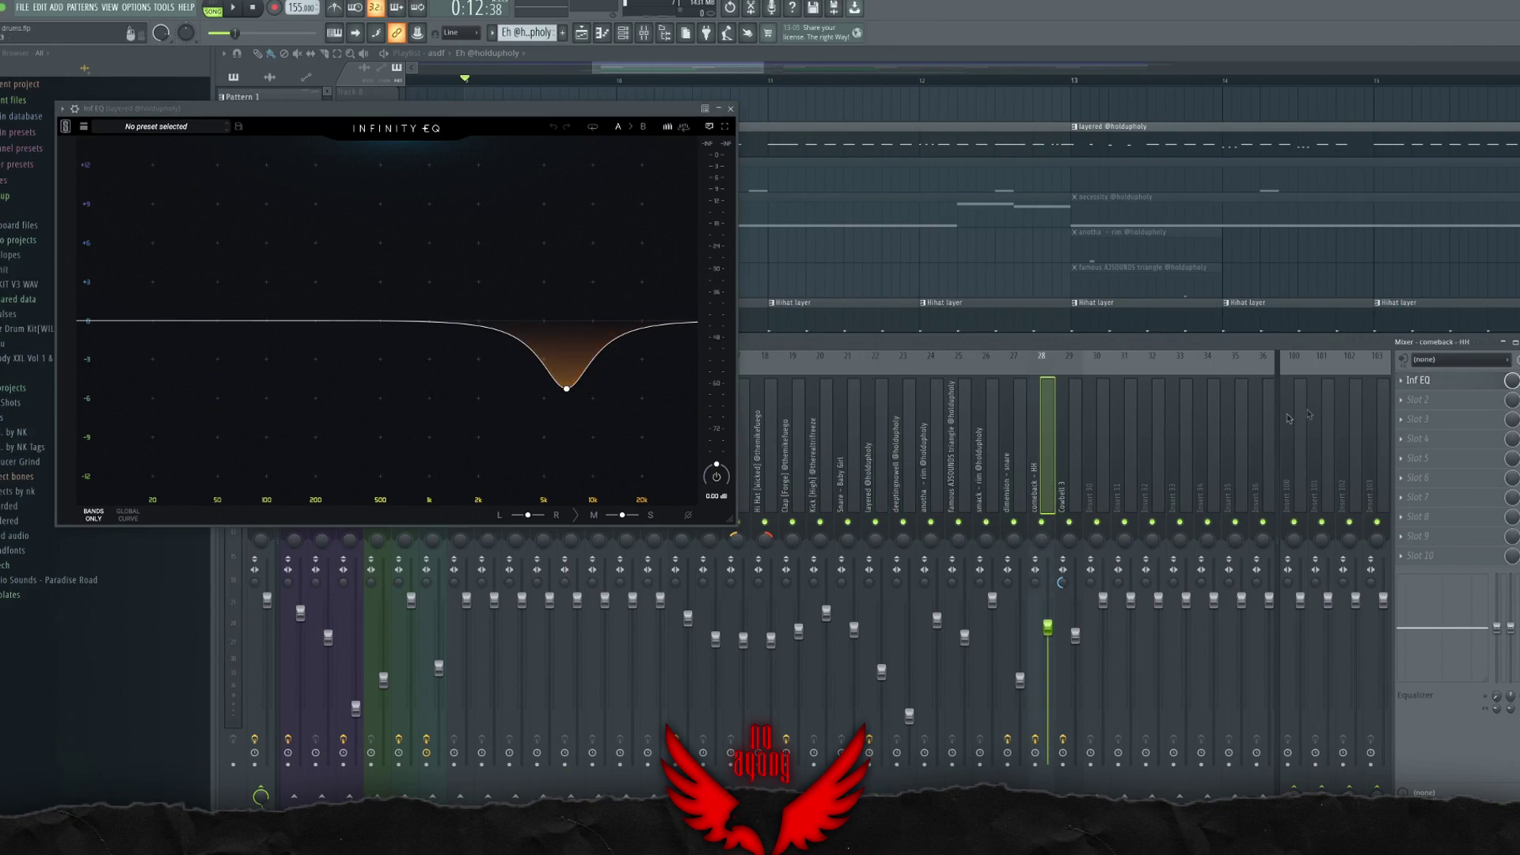
left_click(1448, 385)
key("F12")
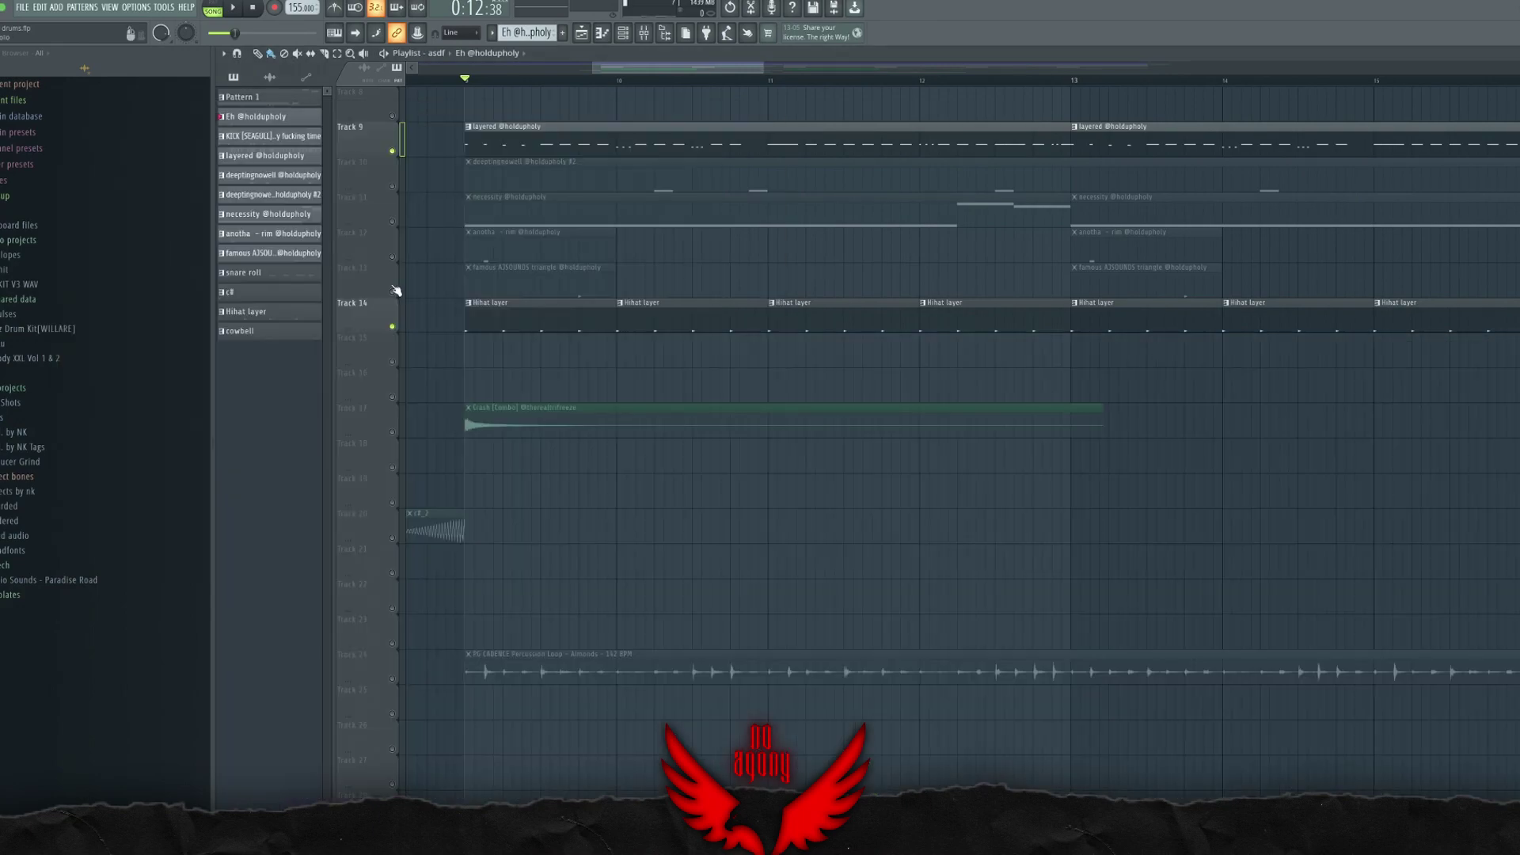
Step: Solo the rim and triangle patterns on Tracks 12 and 13, play them, and check the triangle's mixer track
right_click(392, 258)
scroll(508, 252, "up", 2)
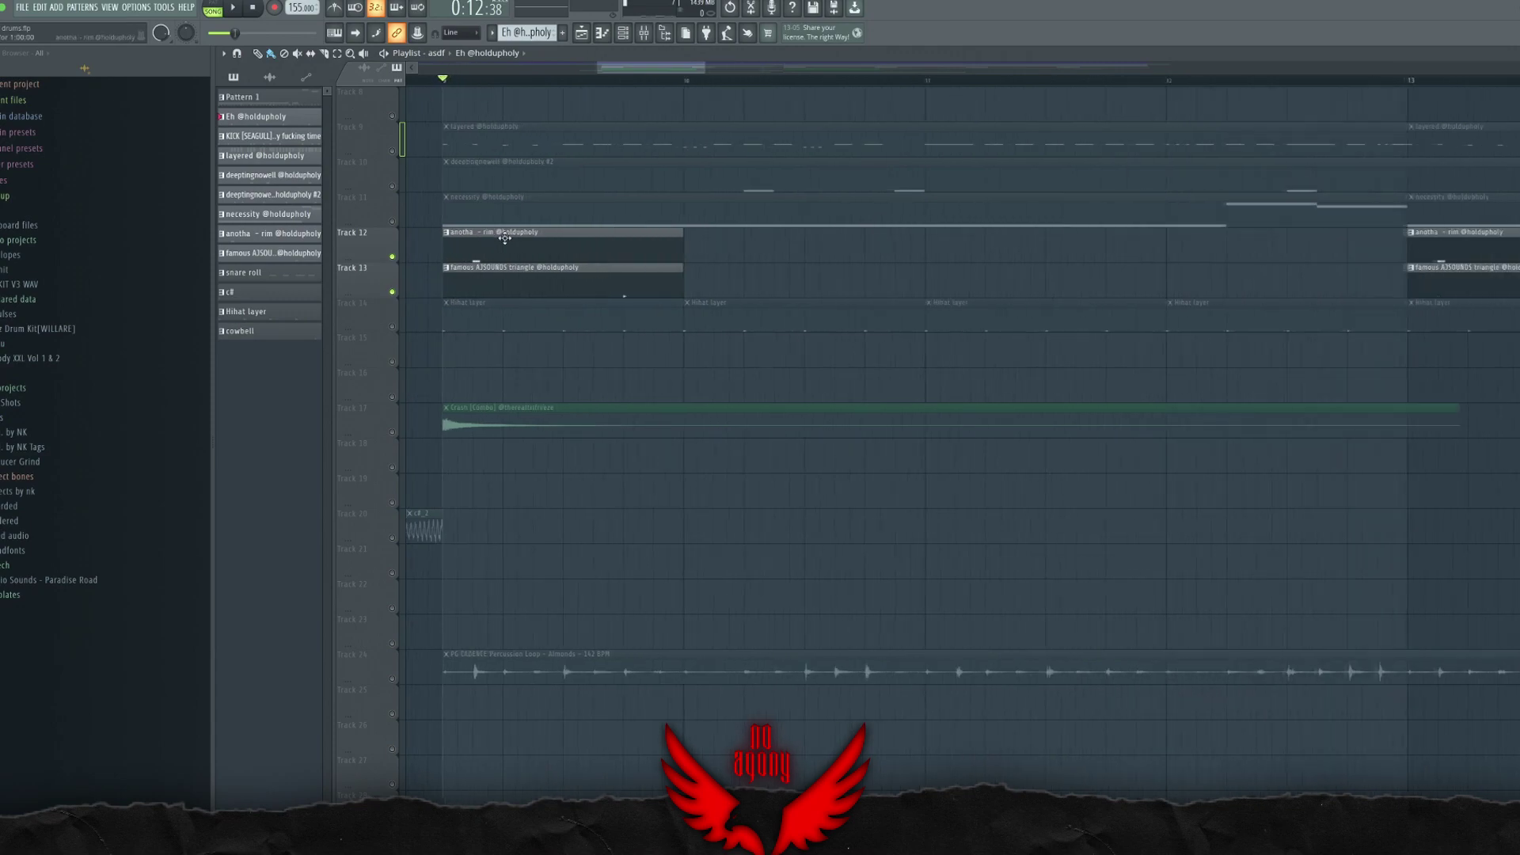
key("space")
left_click(644, 33)
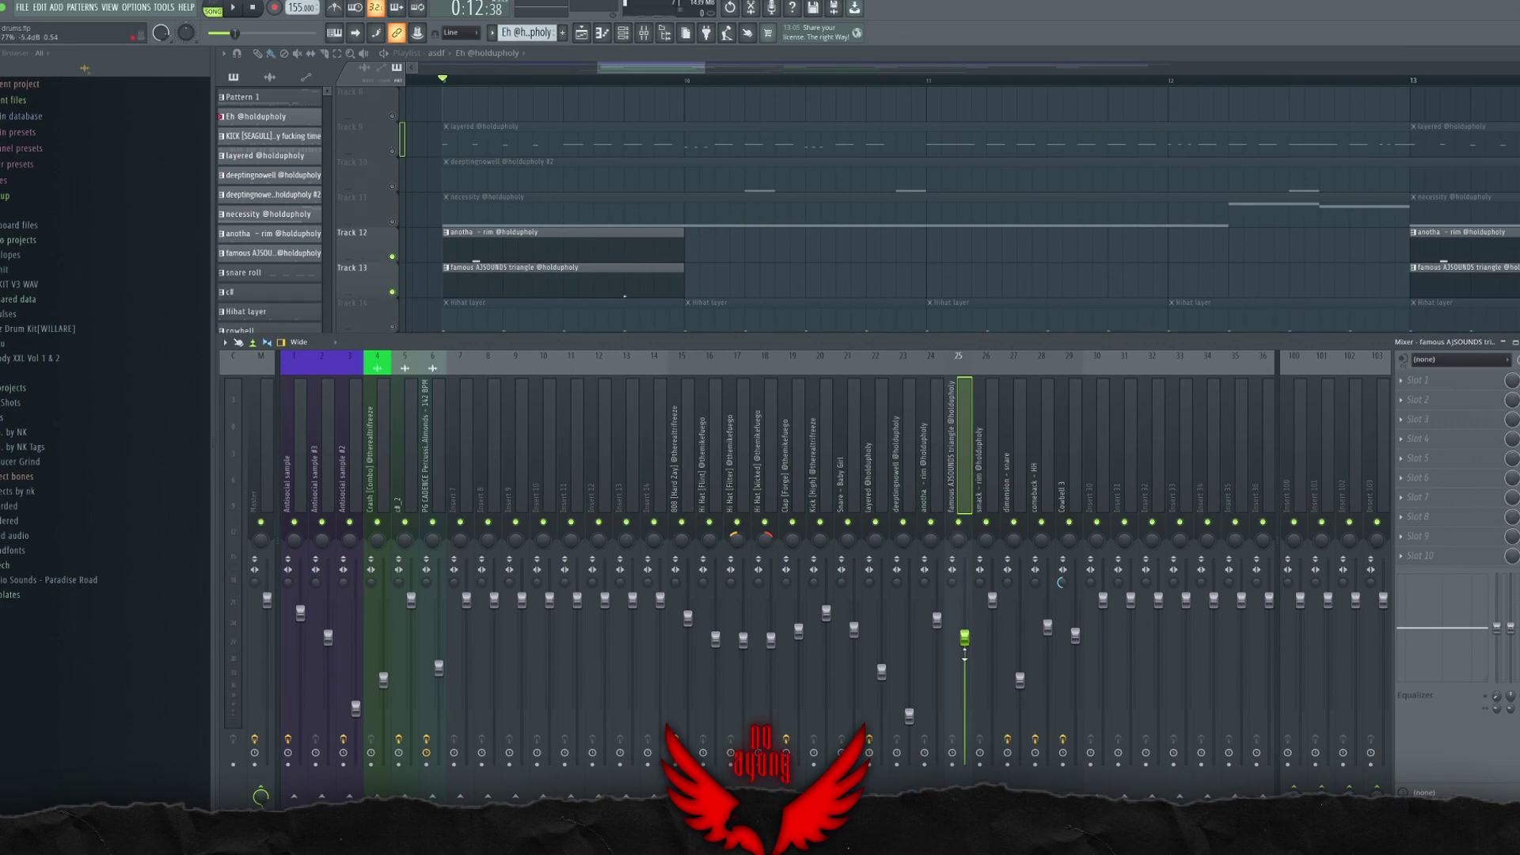
key("F9")
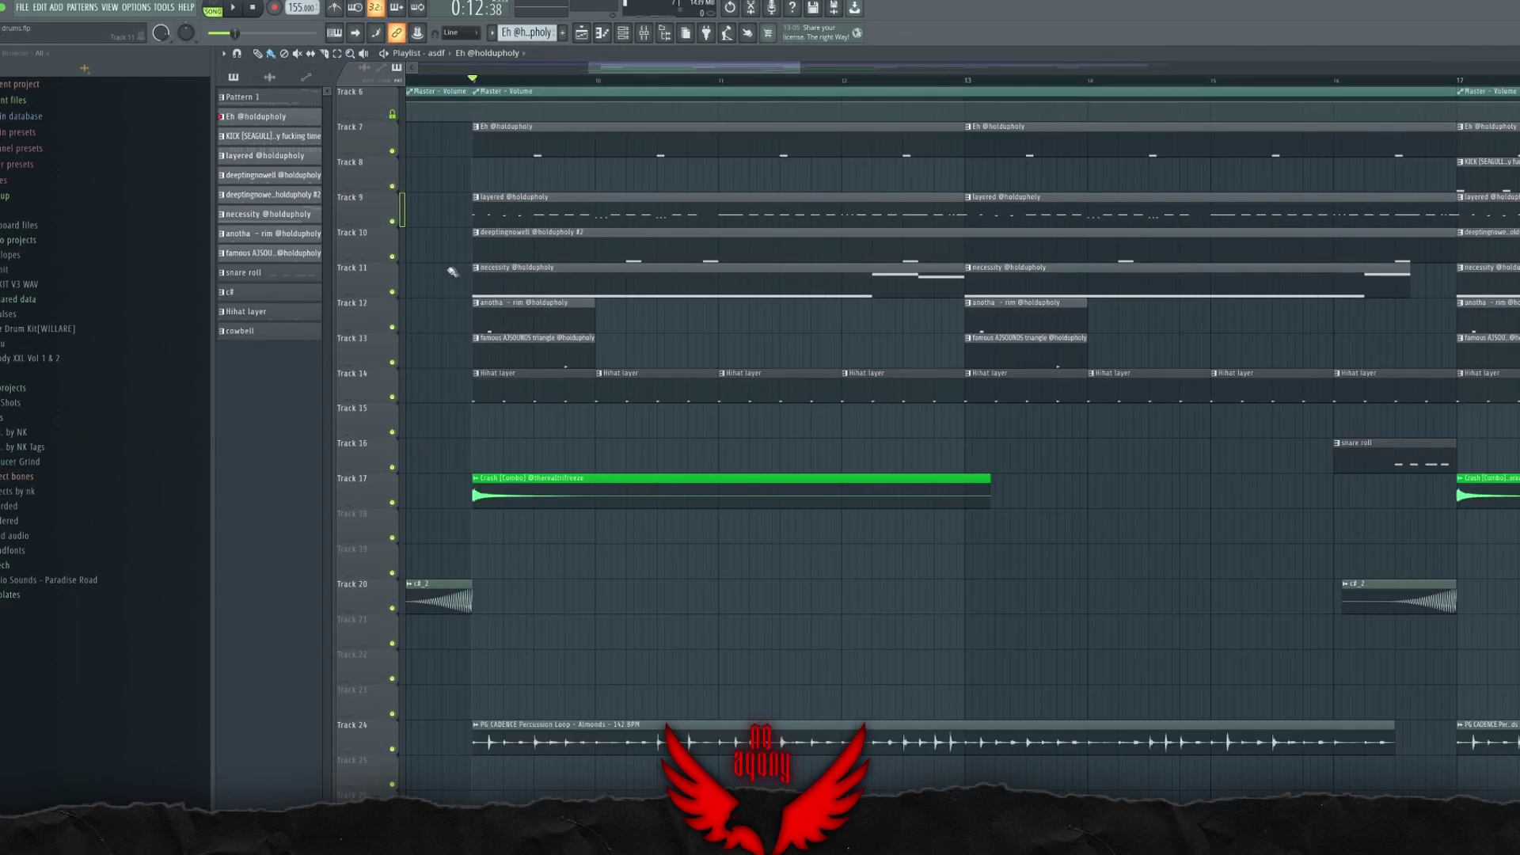
left_click(393, 258, "ctrl")
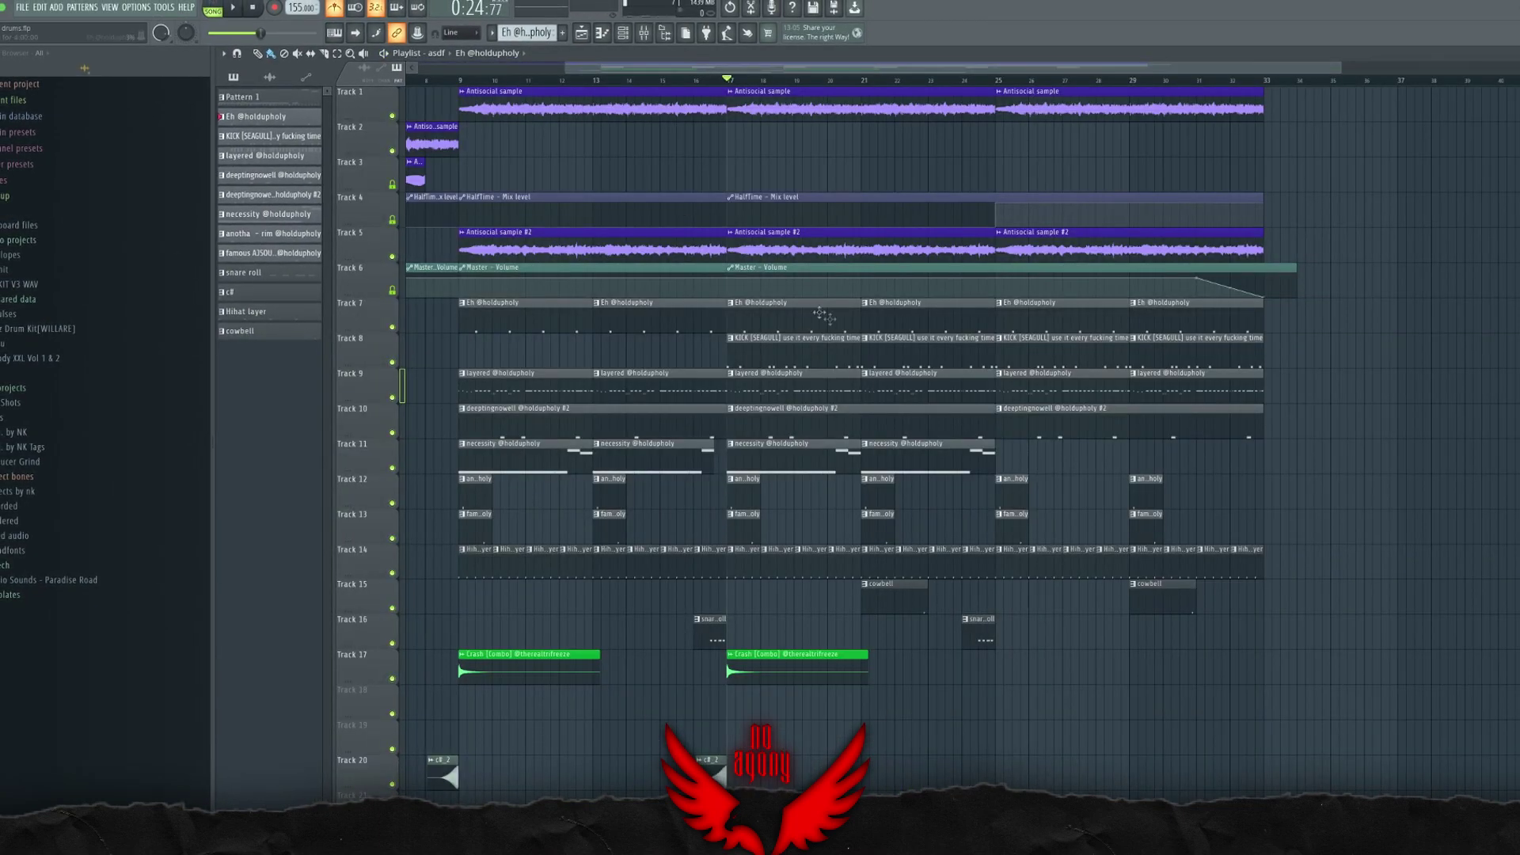
Step: Examine the 808 notes of the necessity pattern on Track 11 in the piano roll and play them
scroll(839, 340, "up", 3)
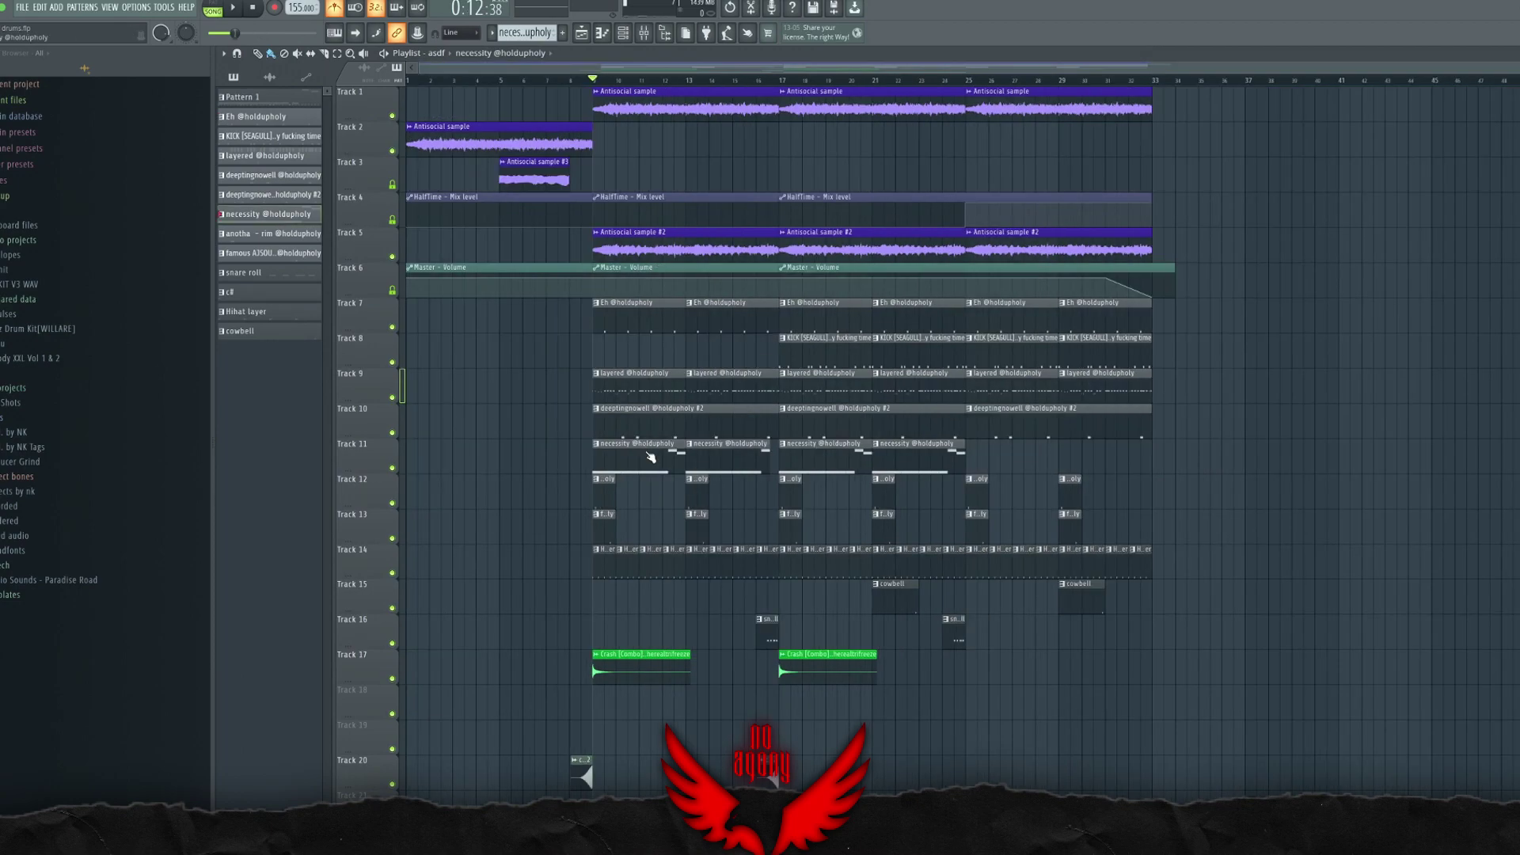
double_click(668, 444)
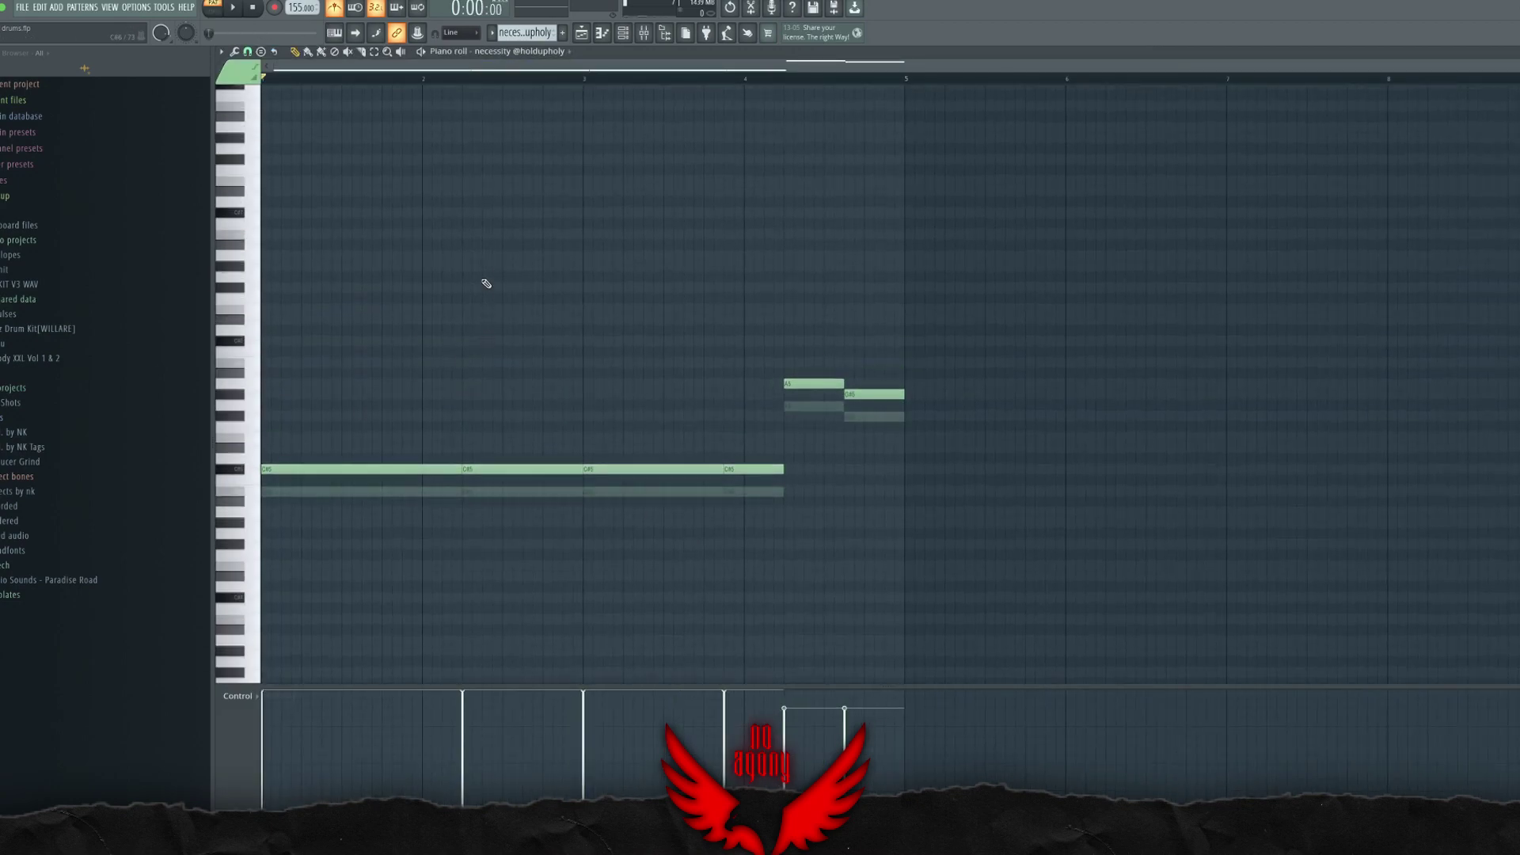
key("space")
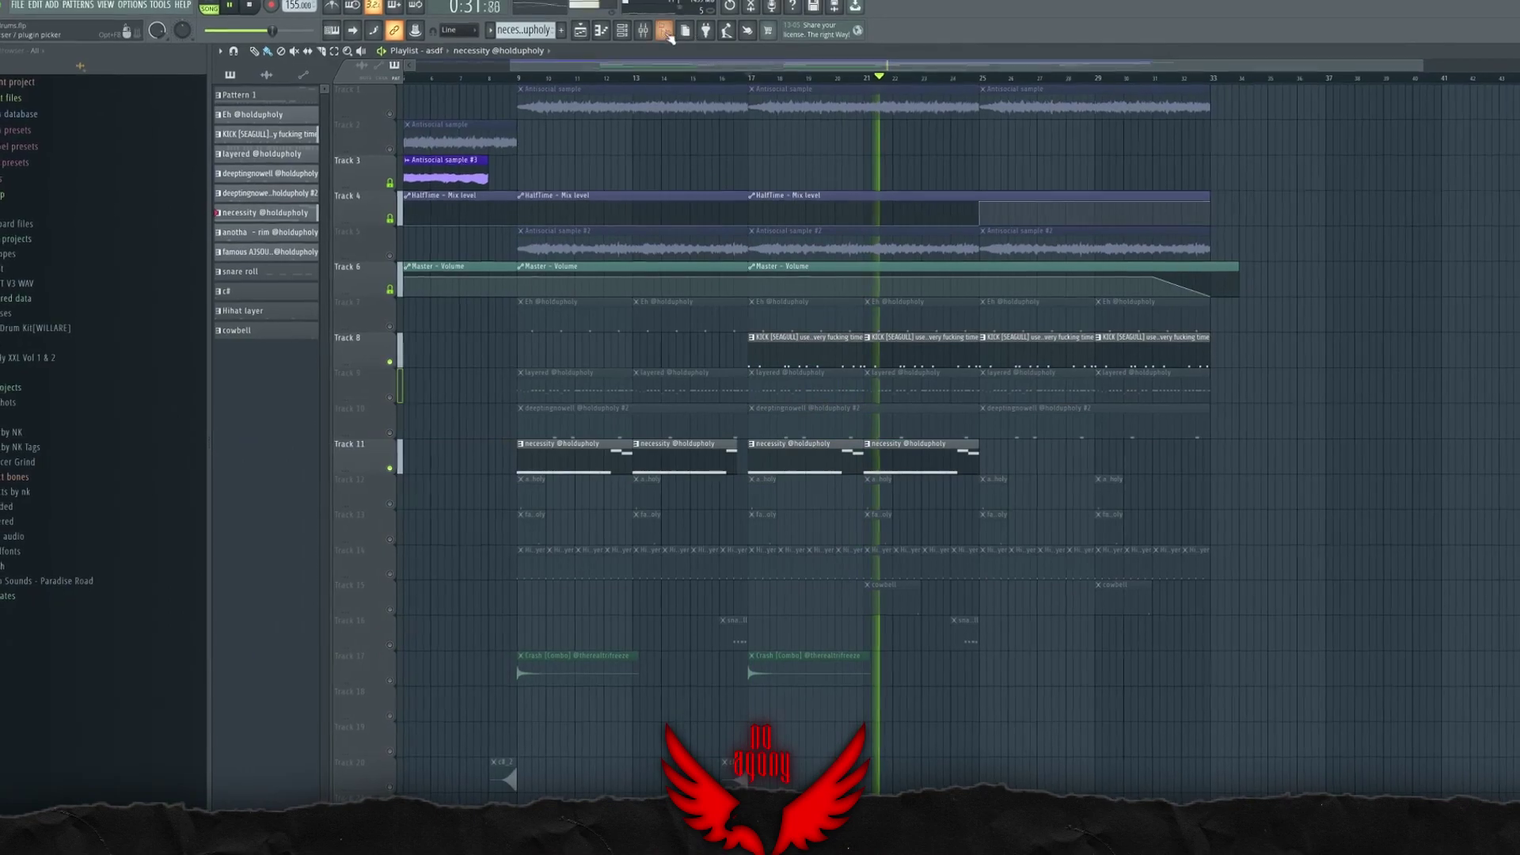
Step: Stop playback and inspect the Fruity Limiter and Infinity EQ on the 808's mixer track
left_click(638, 11)
key("space")
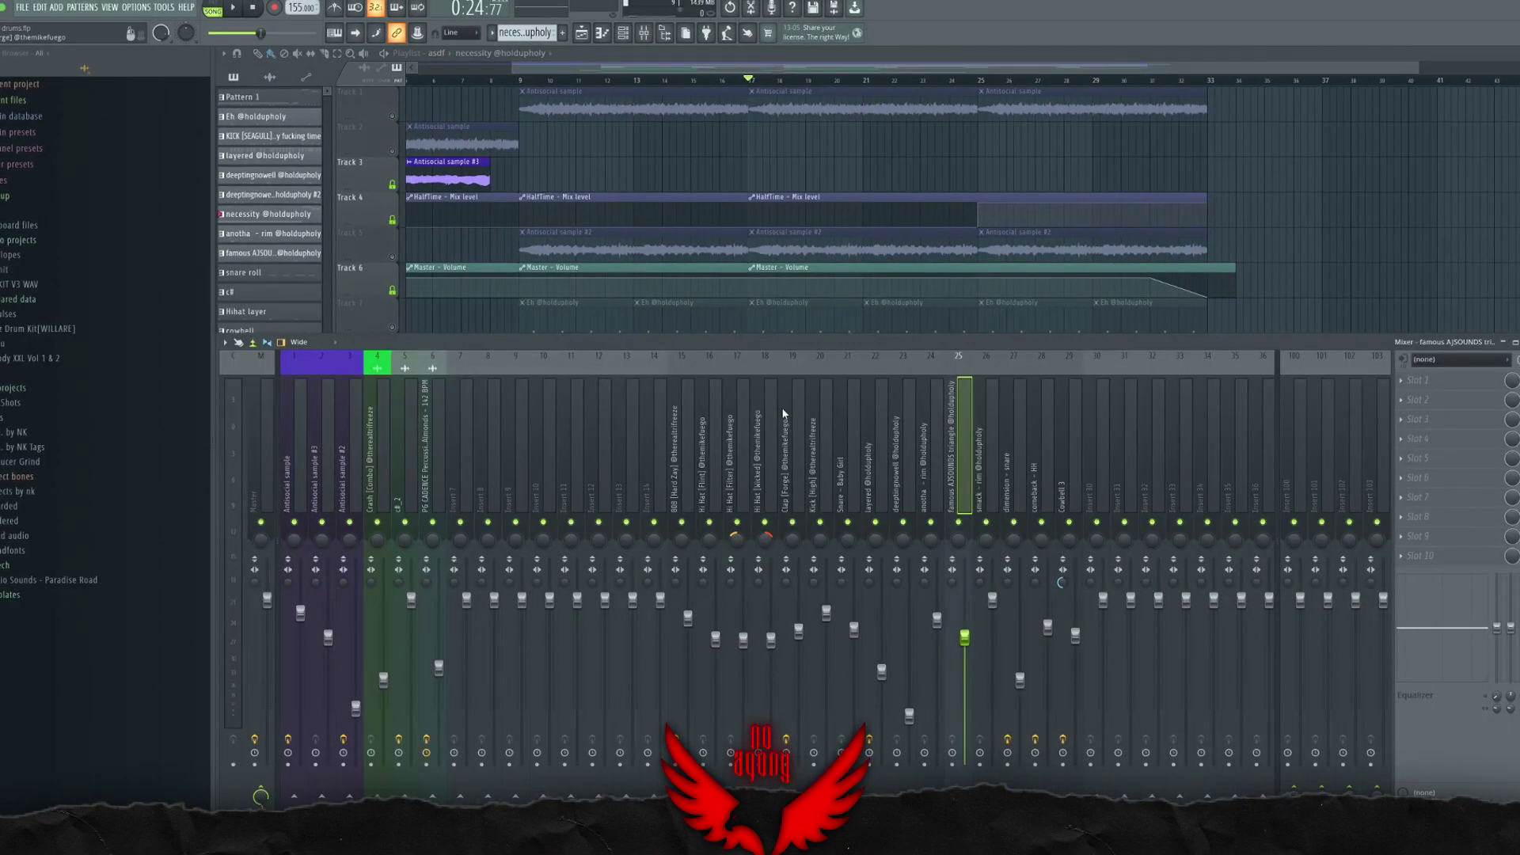
key("space")
key("space")
left_click(827, 432)
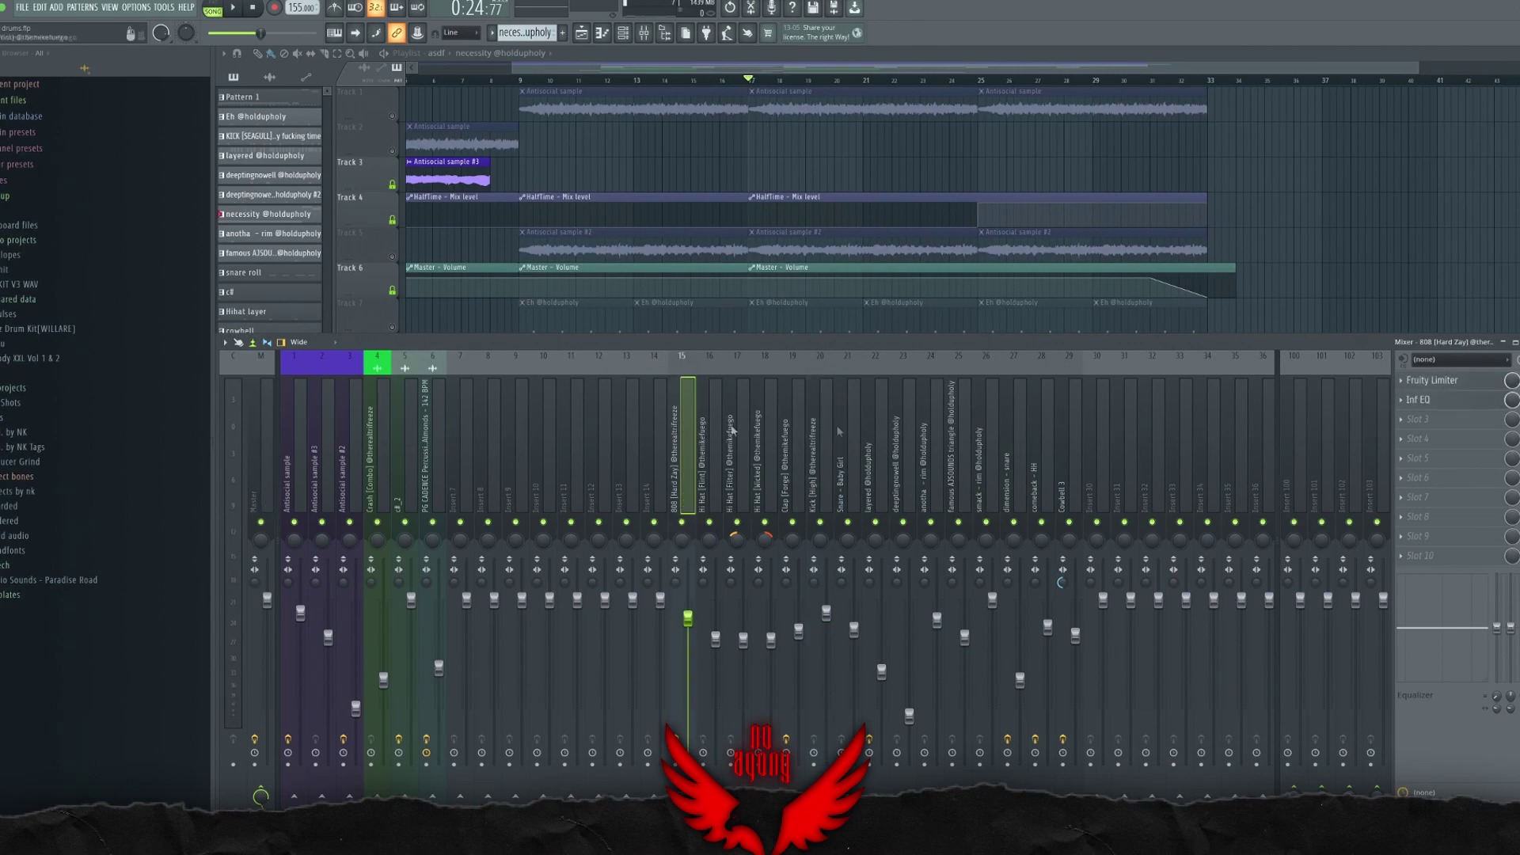
left_click(1432, 380)
left_click(1419, 400)
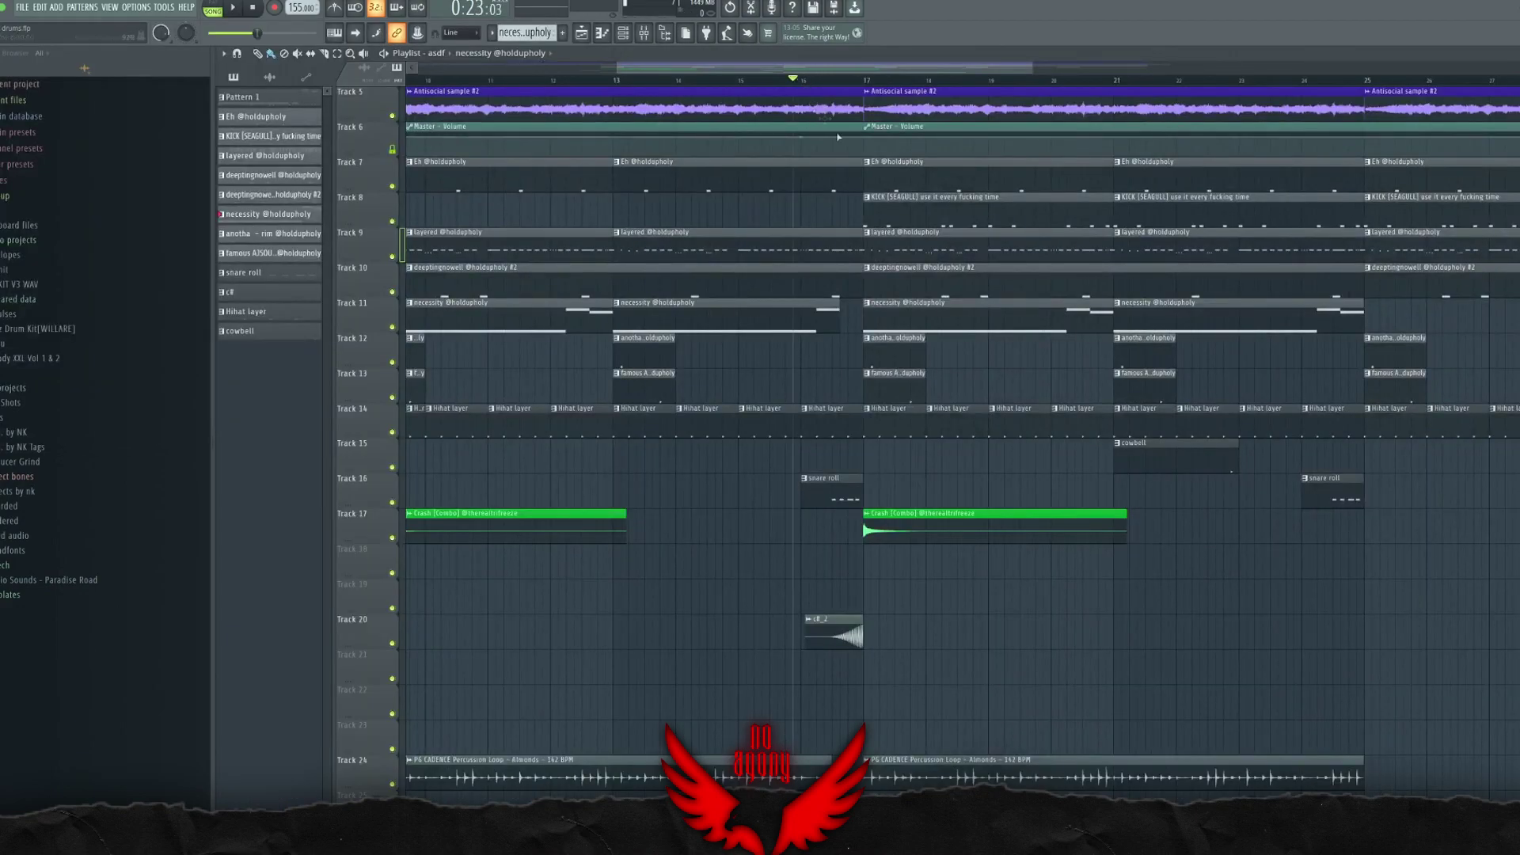
Step: Play the transition into bar 17 and point out the snare roll on Track 16 and the crash on Track 17
scroll(838, 137, "down", 2)
scroll(844, 137, "up", 2)
key("space")
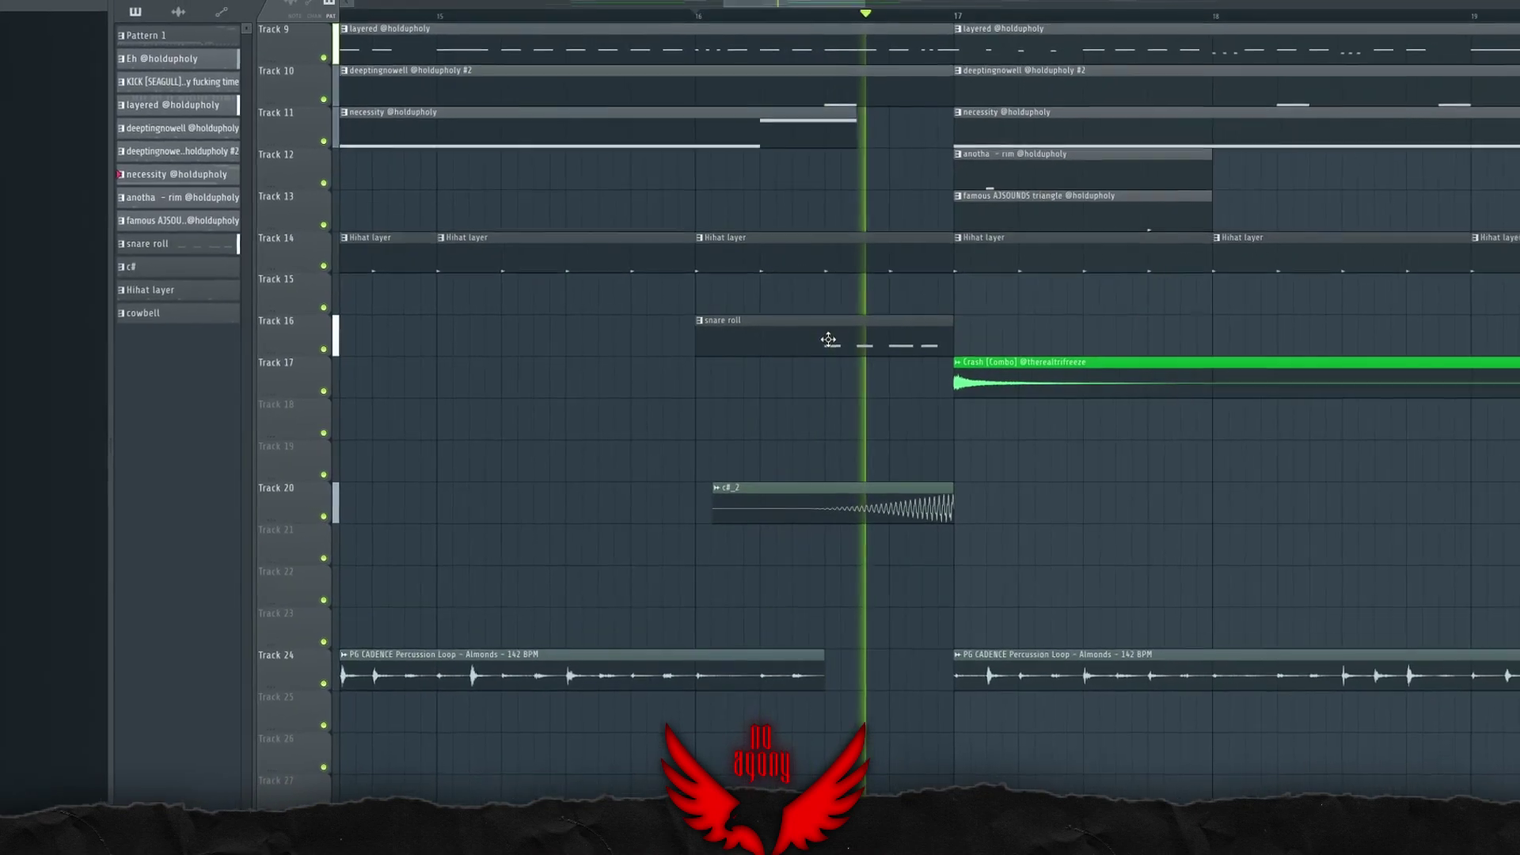
scroll(828, 340, "down", 5)
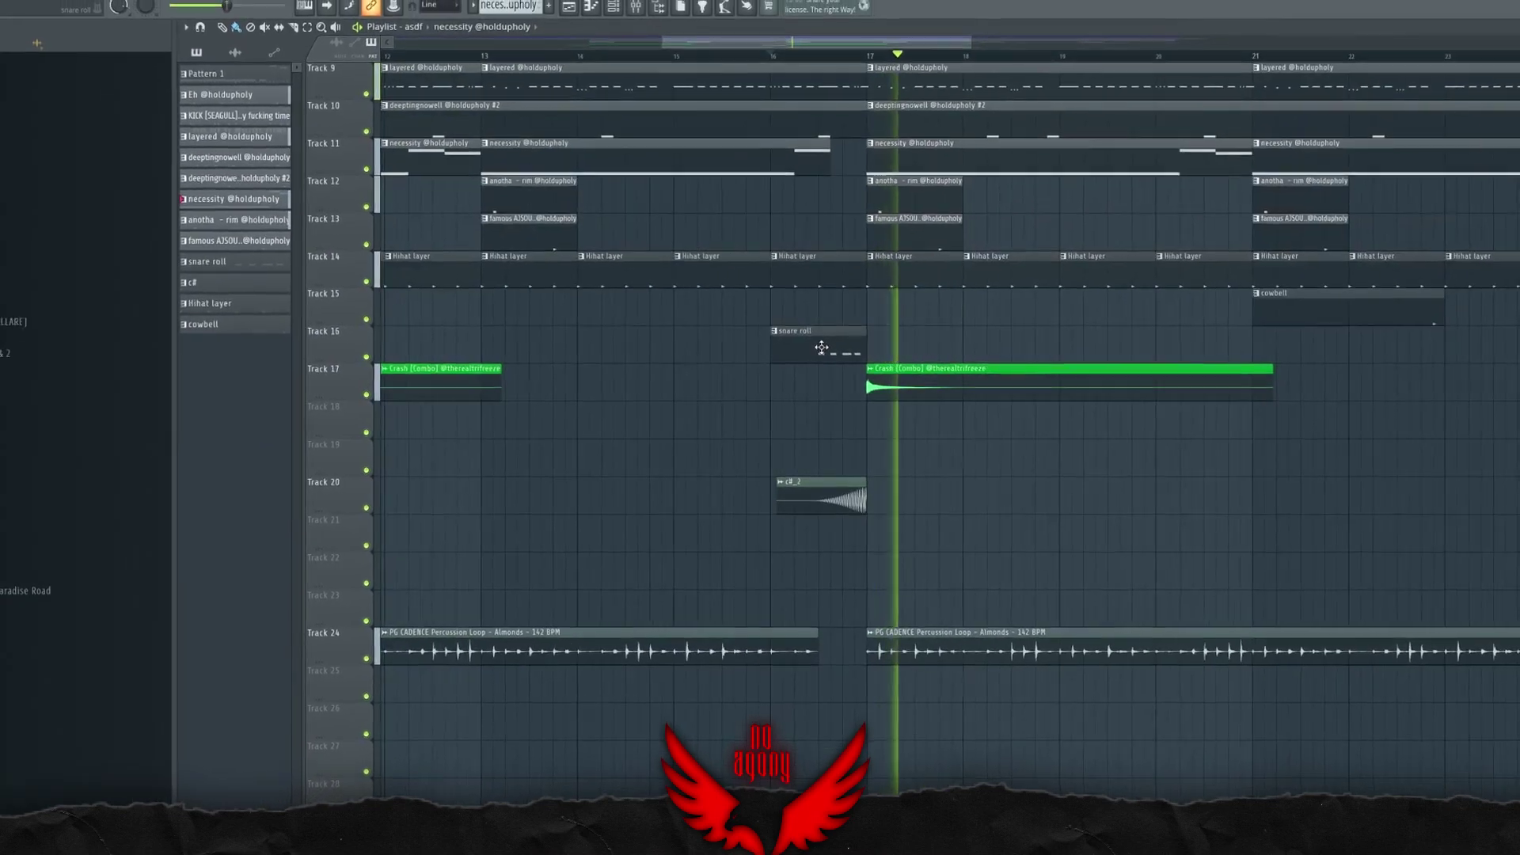
key("space")
left_click_drag(829, 339, 938, 449)
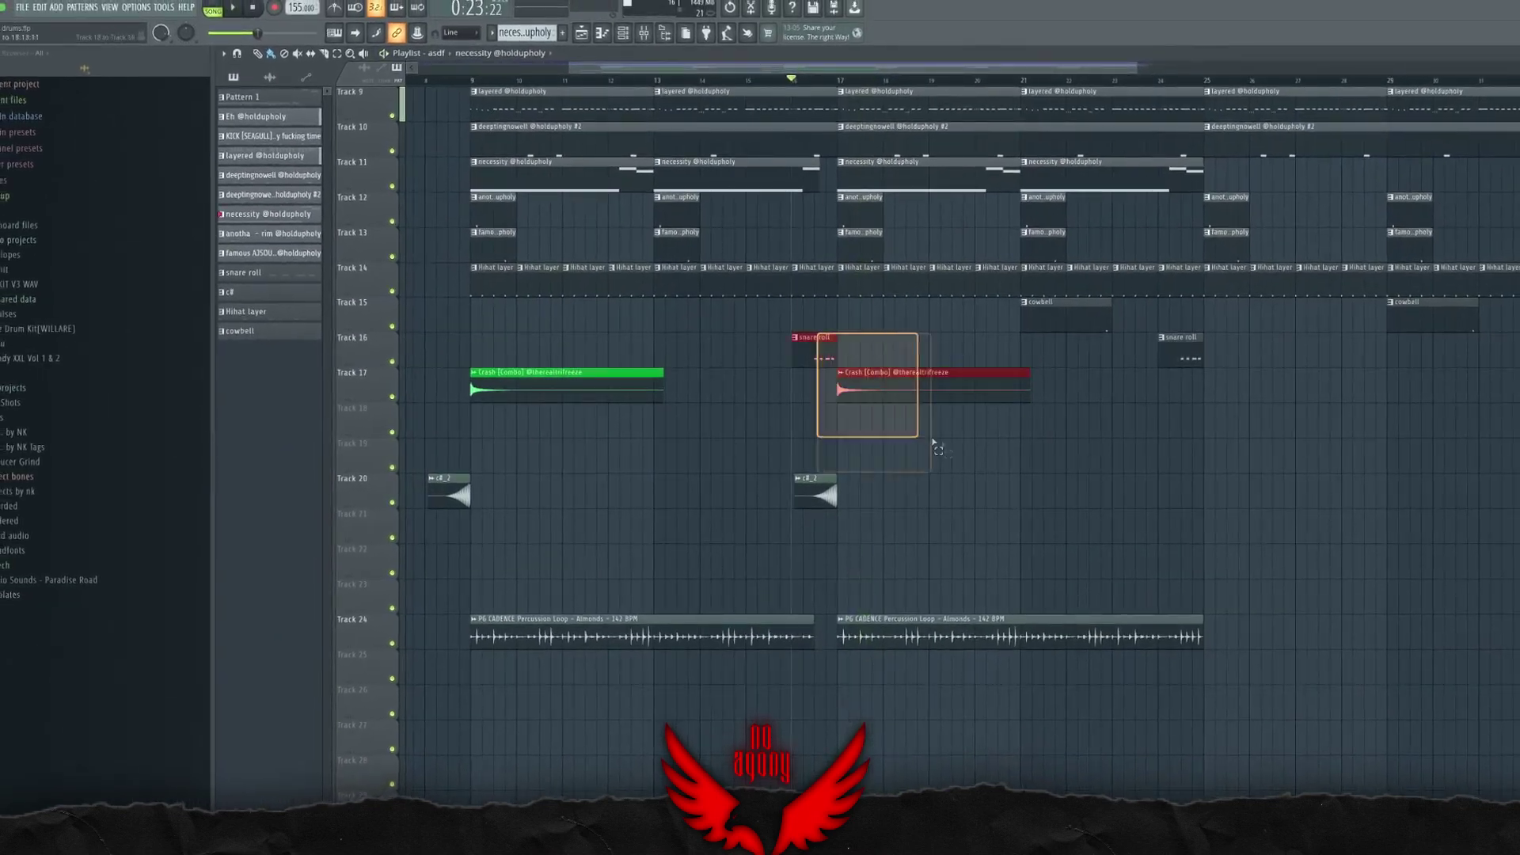
key("ctrl+d")
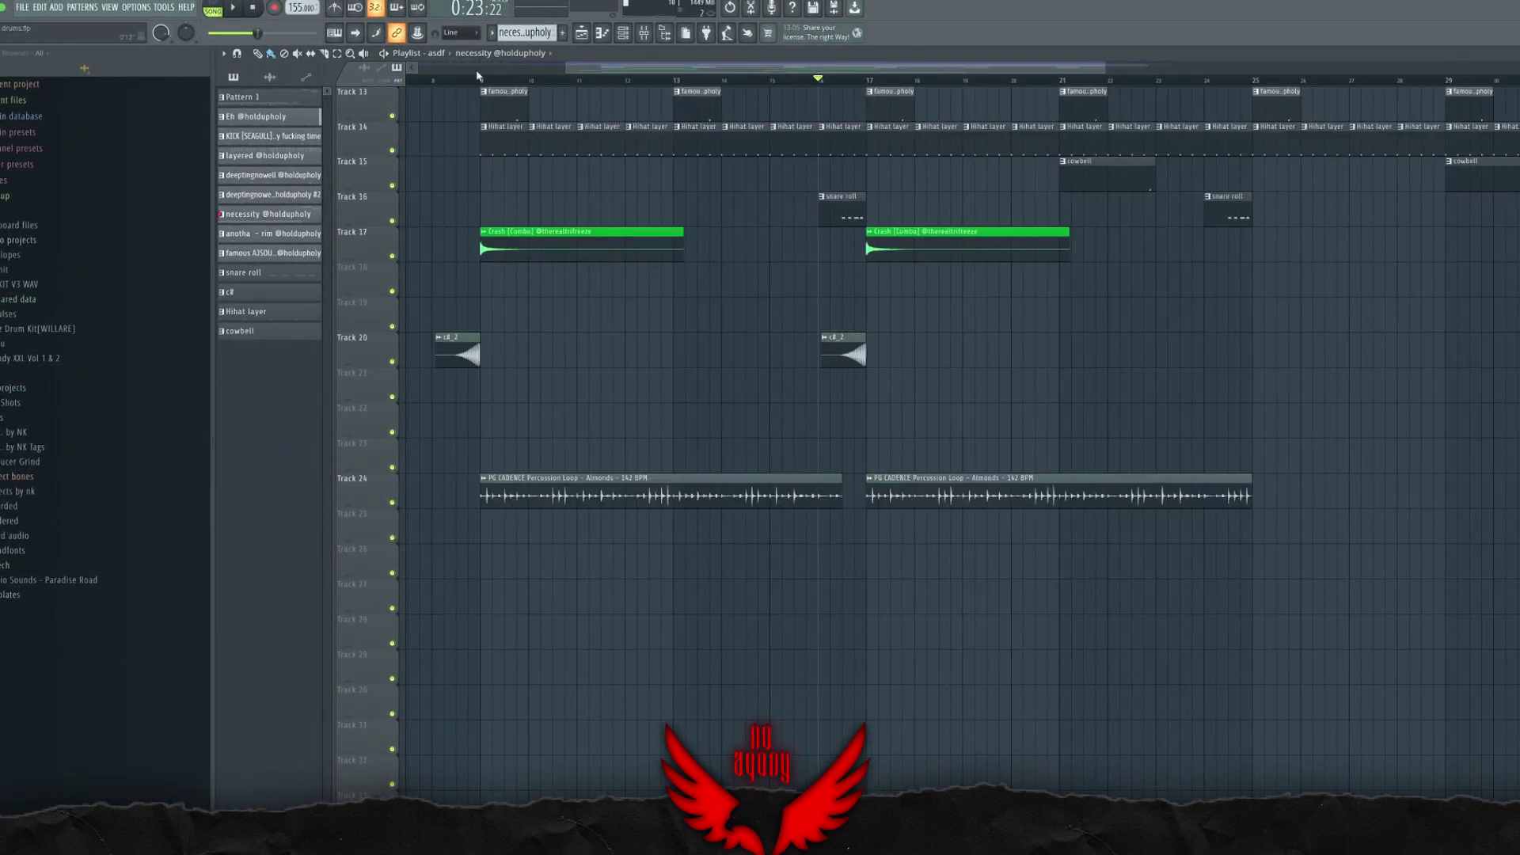
Step: Play the percussion loop on Track 24 on its own and inspect the Vinyl and Infinity EQ on its mixer track
scroll(455, 380, "down", 3)
key("space")
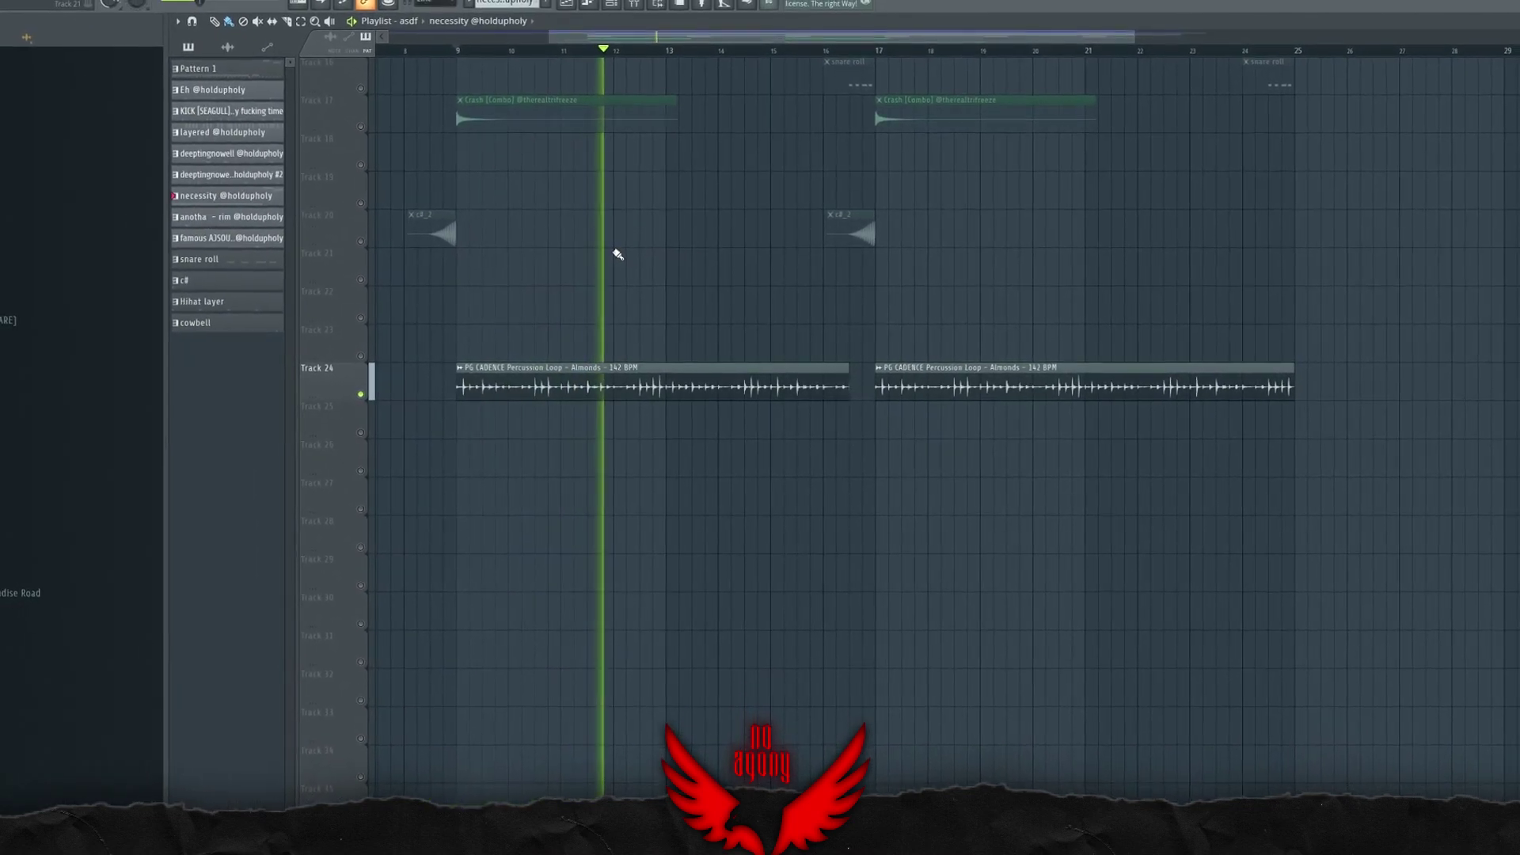
left_click(643, 24)
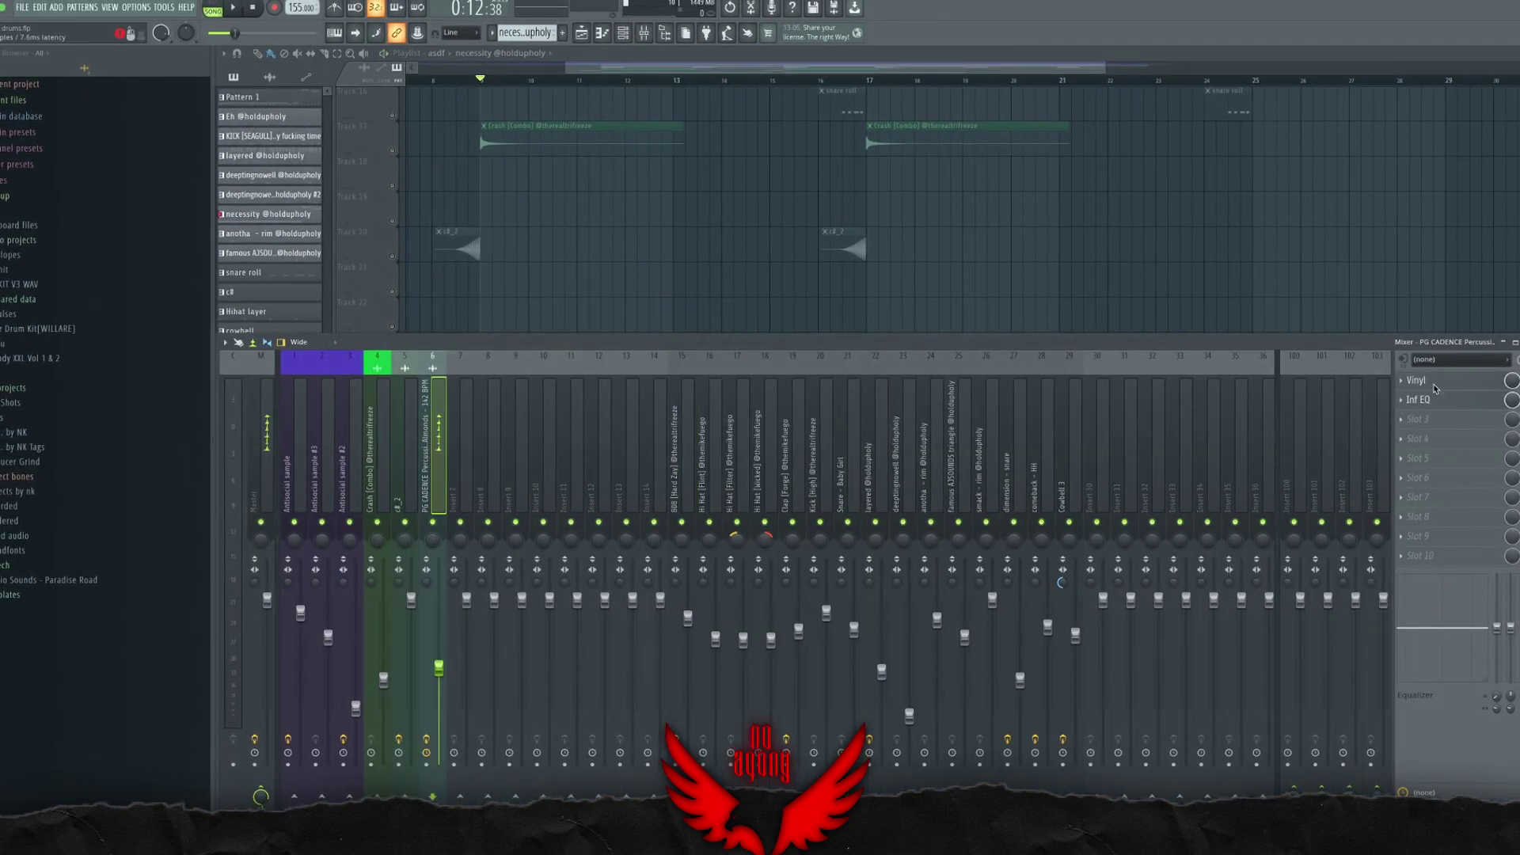
left_click(1438, 384)
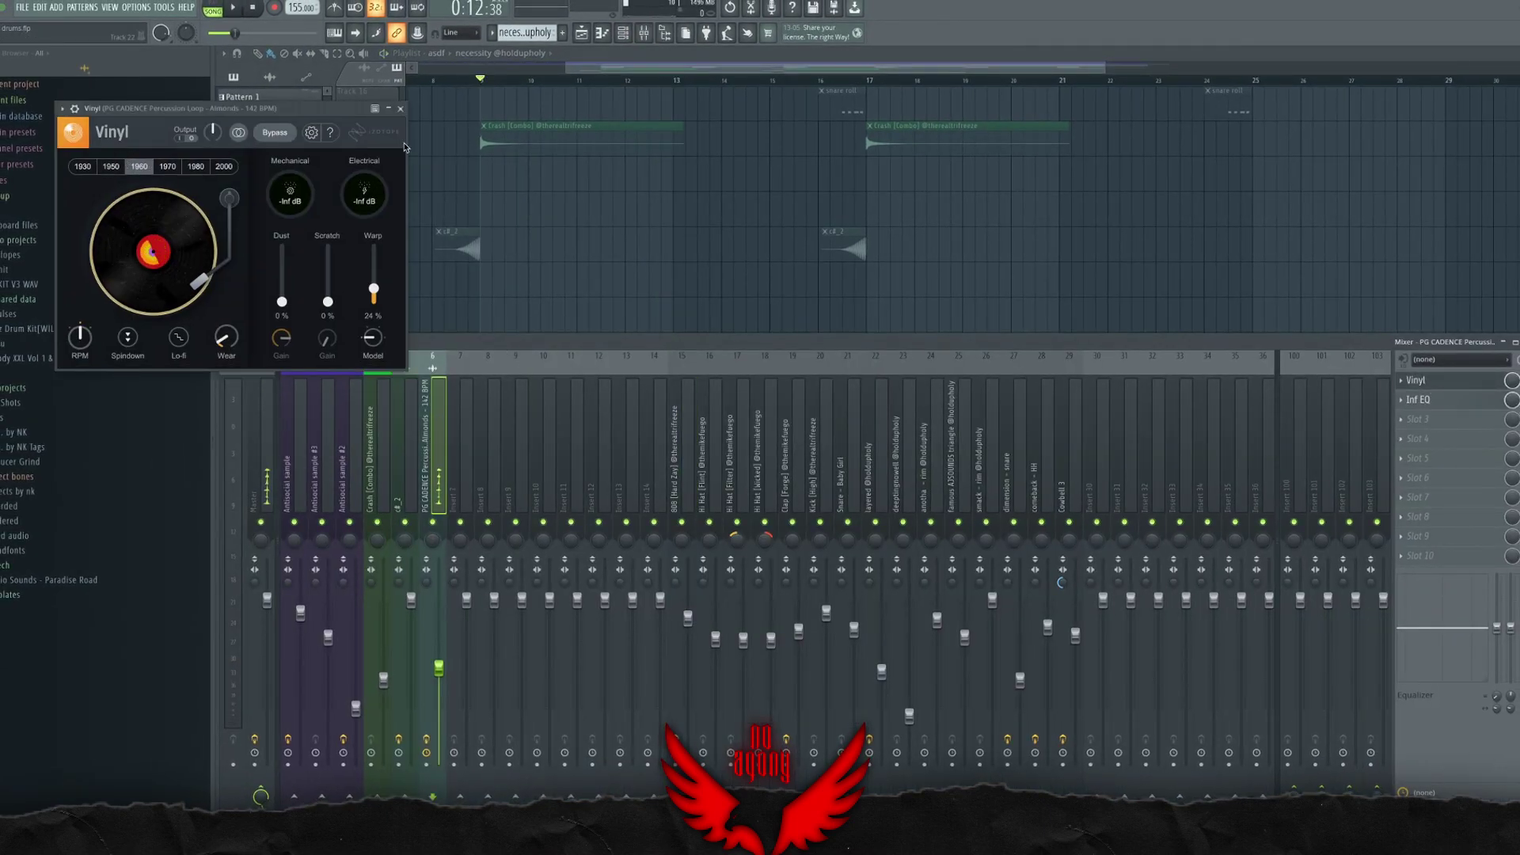
left_click(401, 109)
left_click(1493, 407)
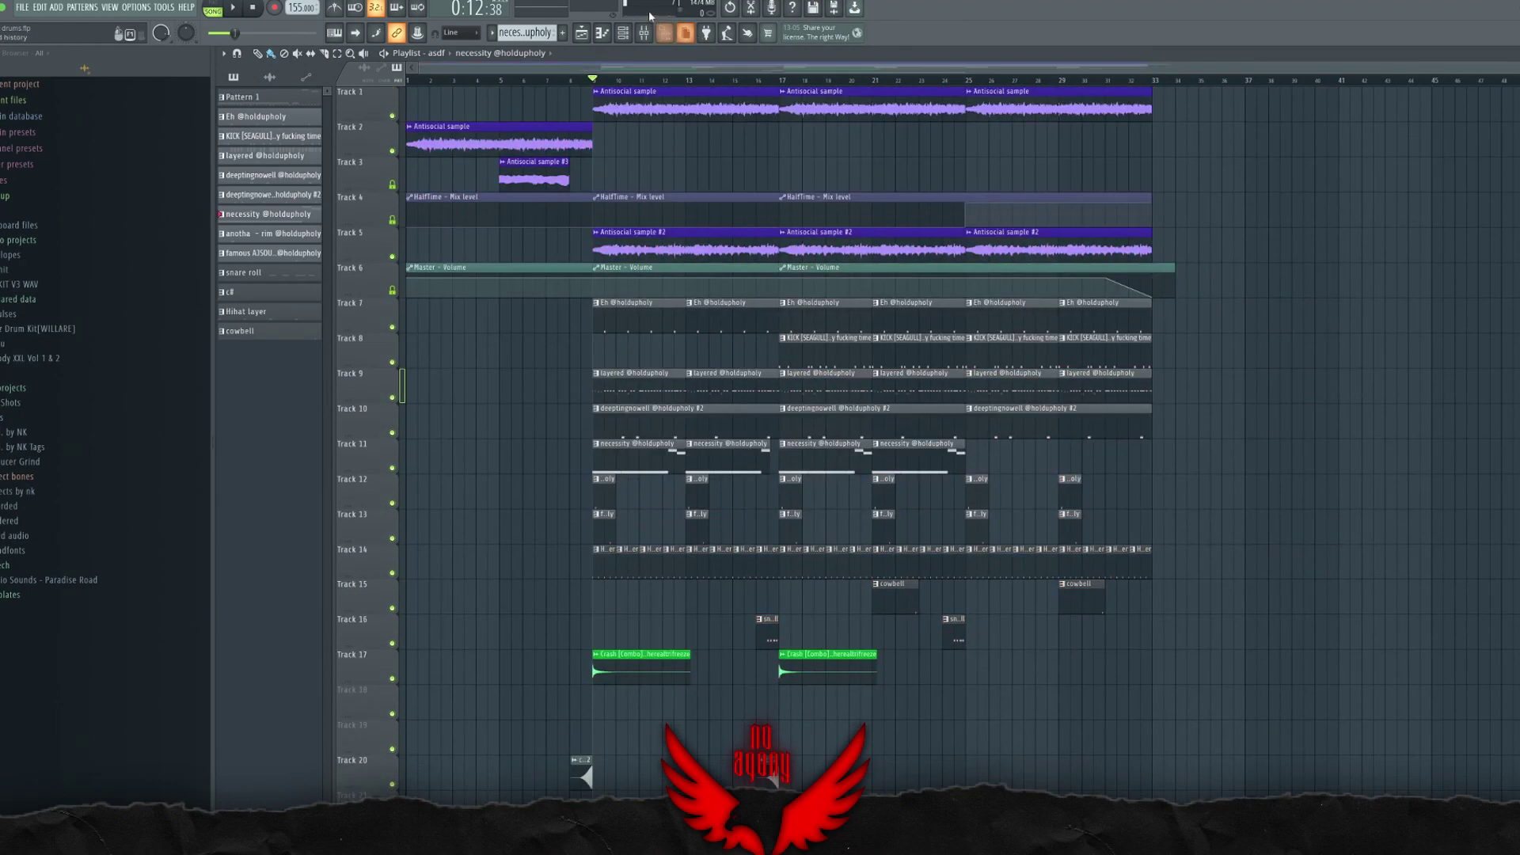
Step: Inspect MO-TT on the Master mixer track in both its easy and advanced views
left_click(644, 34)
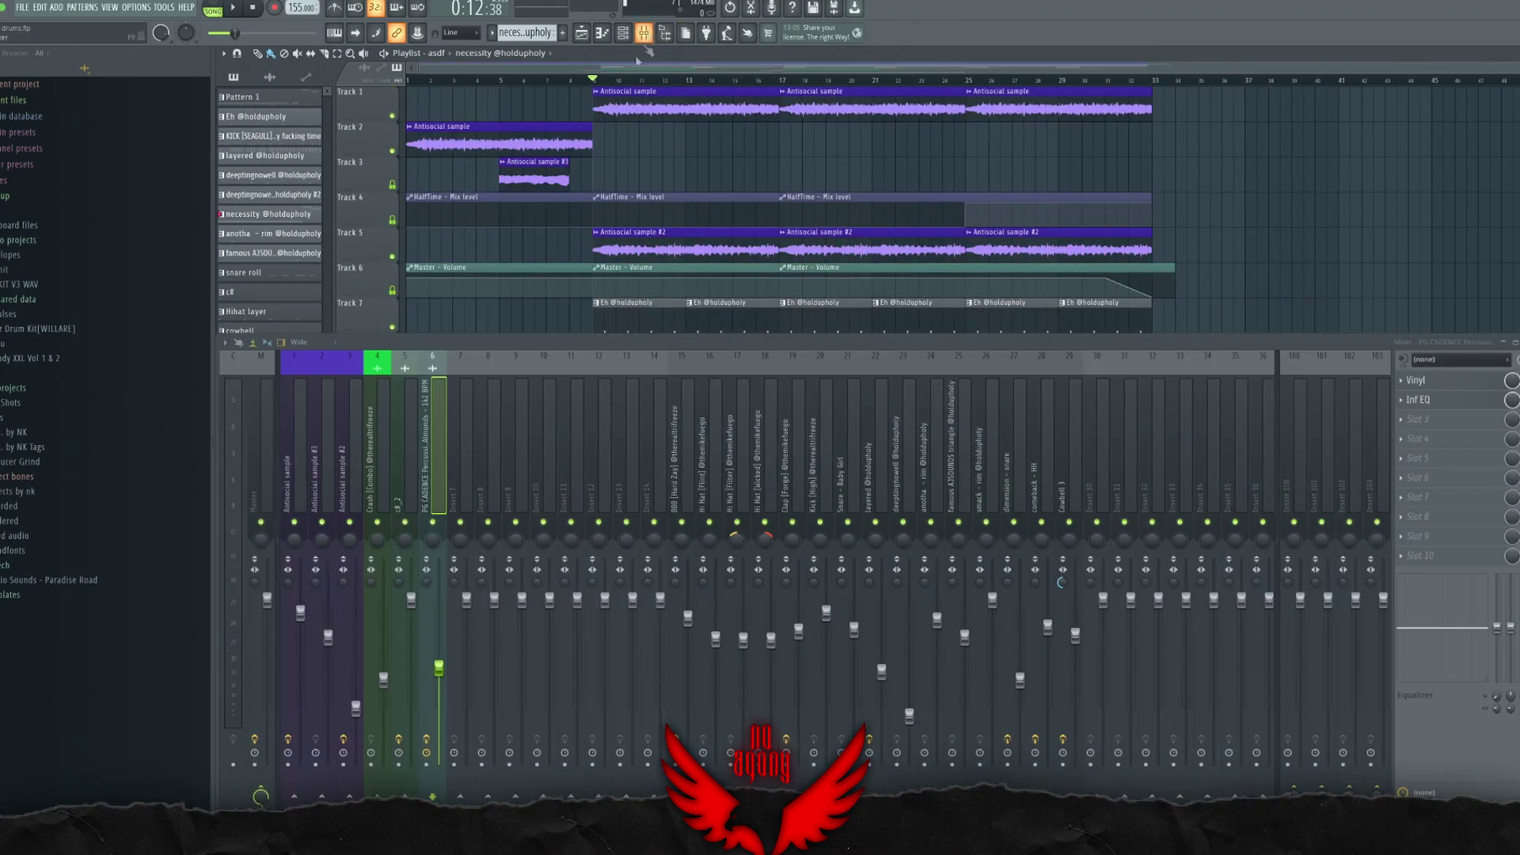
left_click(258, 424)
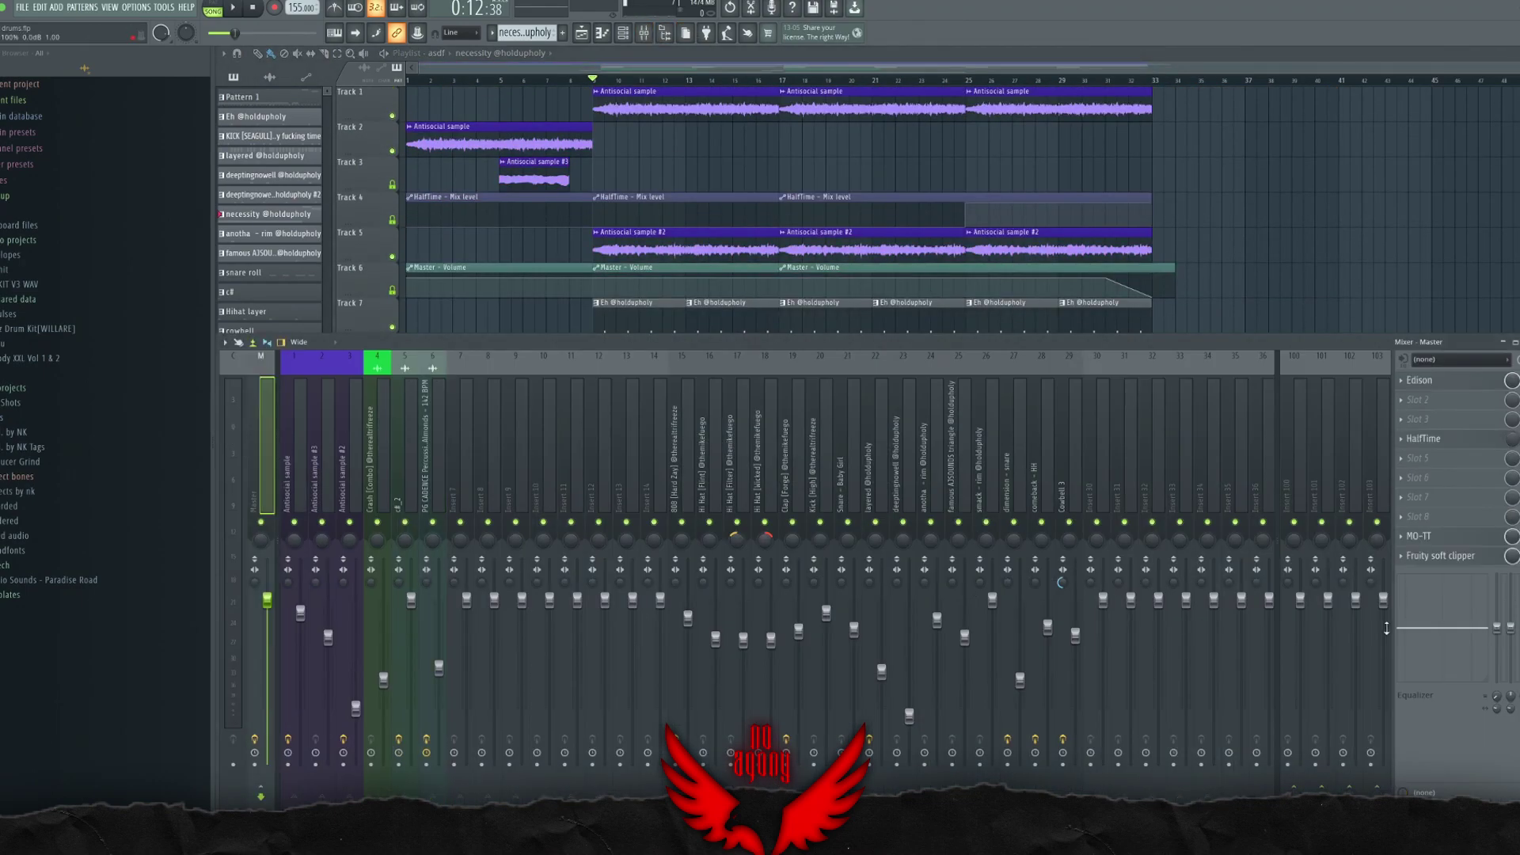
left_click(1457, 542)
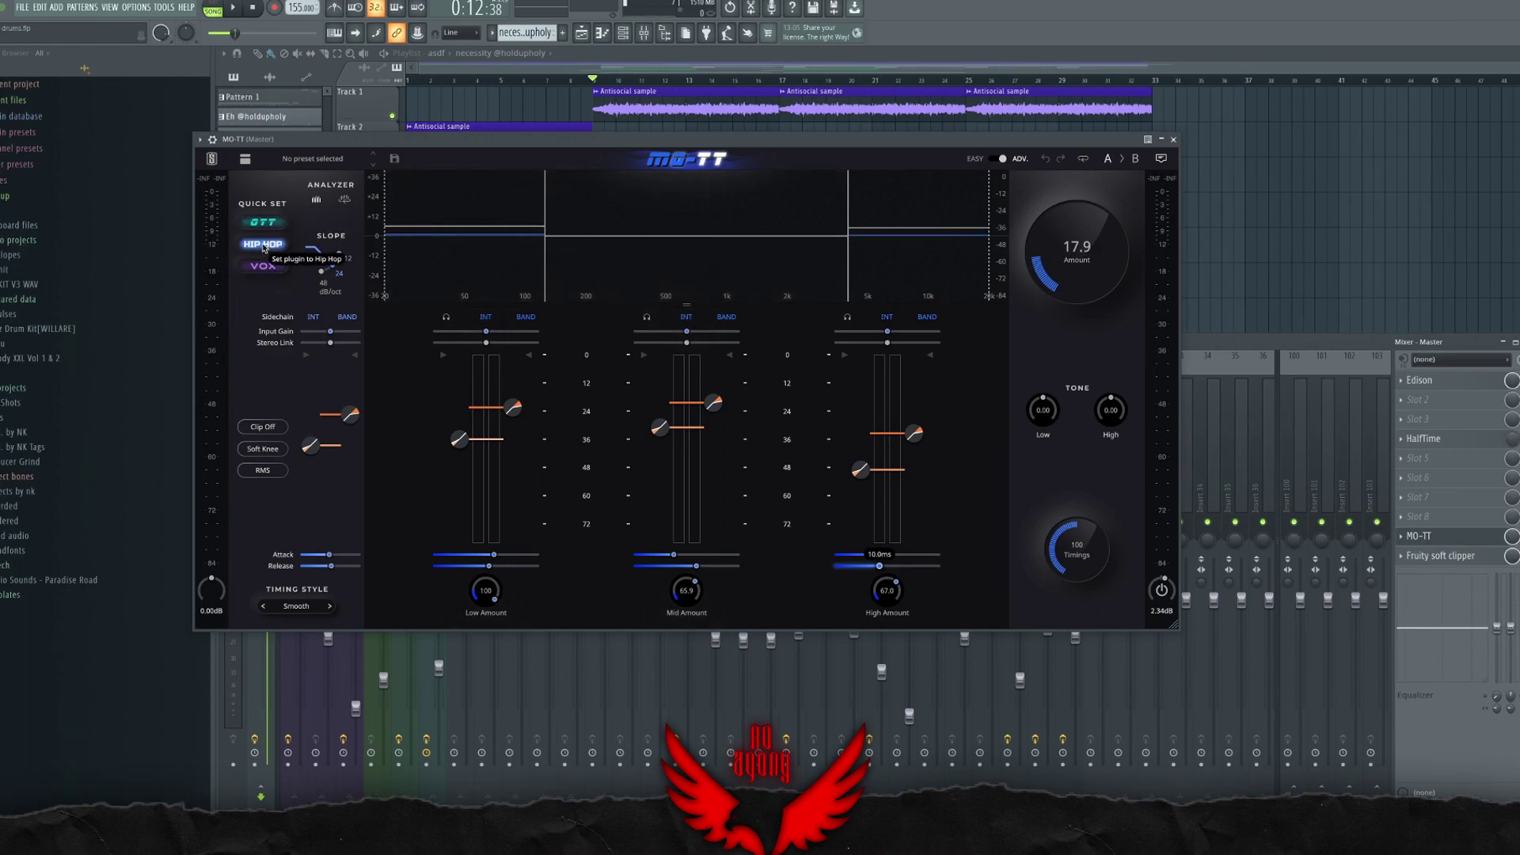
left_click(996, 159)
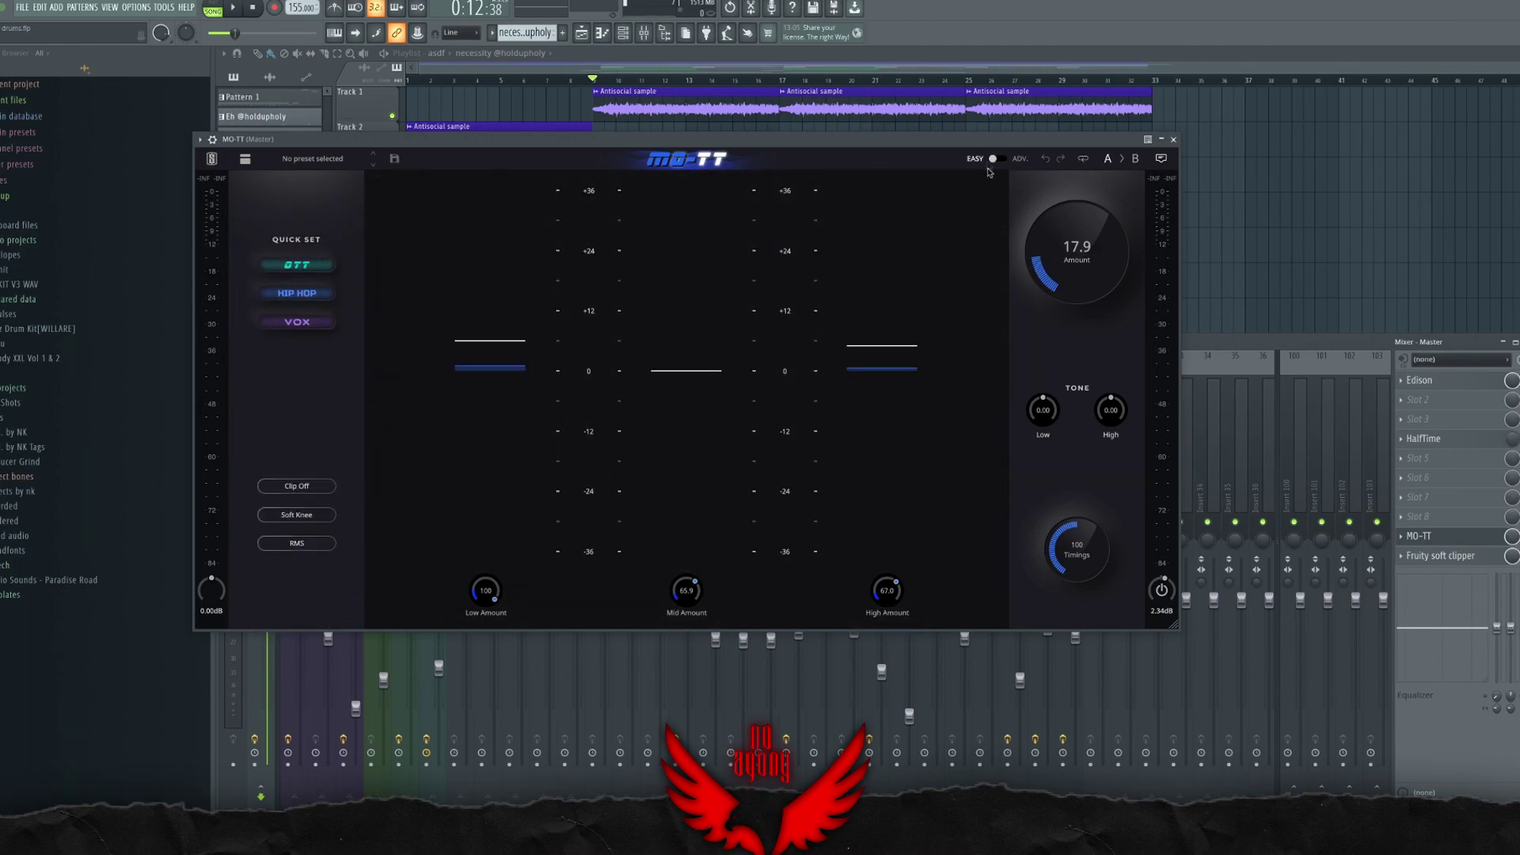
left_click(1000, 160)
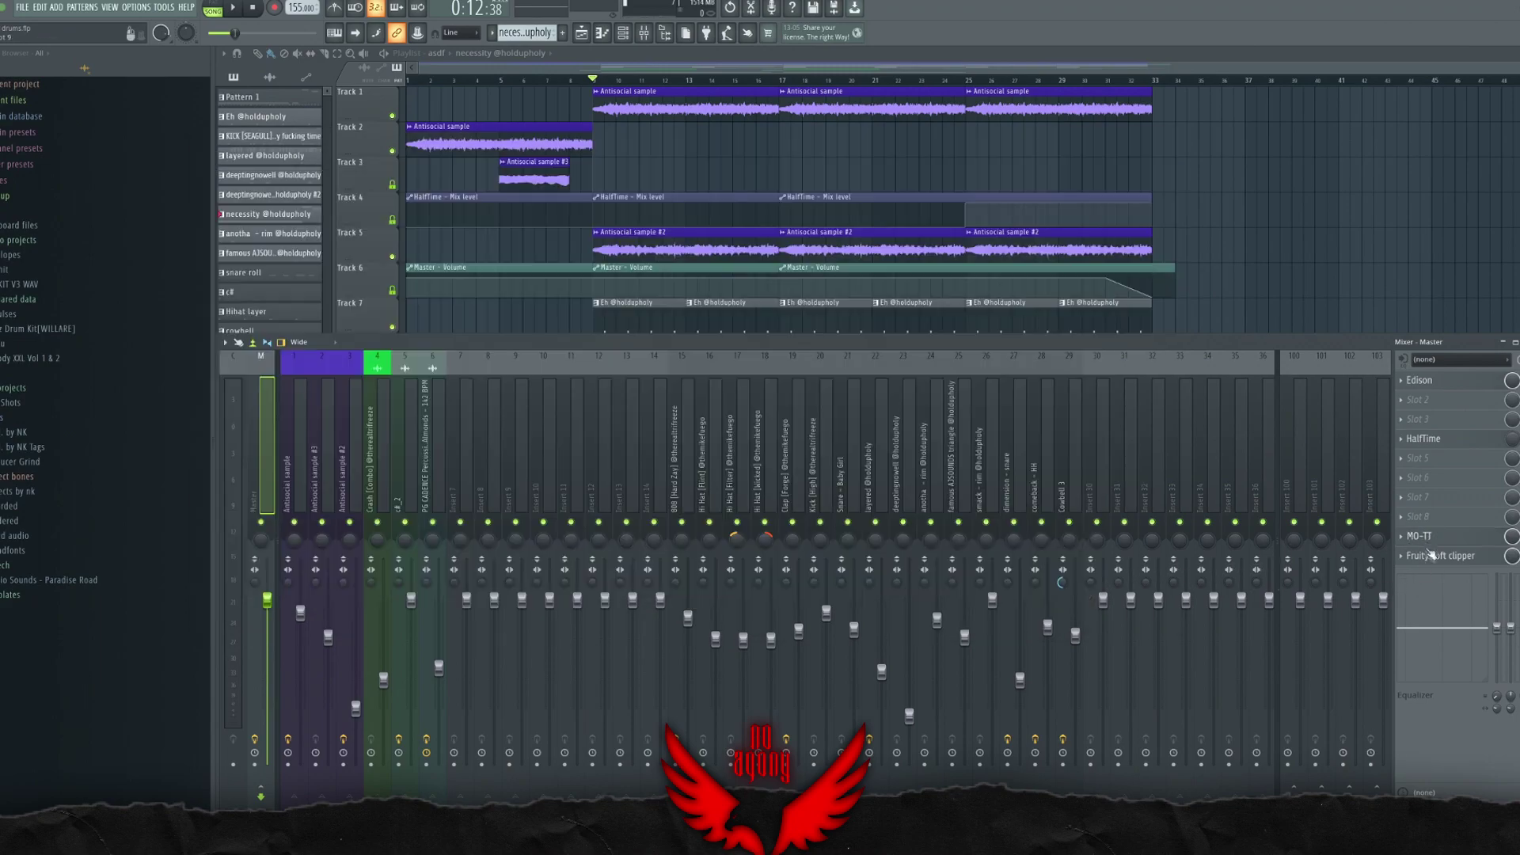
Step: Check the Fruity soft clipper on the Master and the 808's mixer track, and close the mixer
left_click(1430, 556)
left_click(1430, 557)
left_click(732, 459)
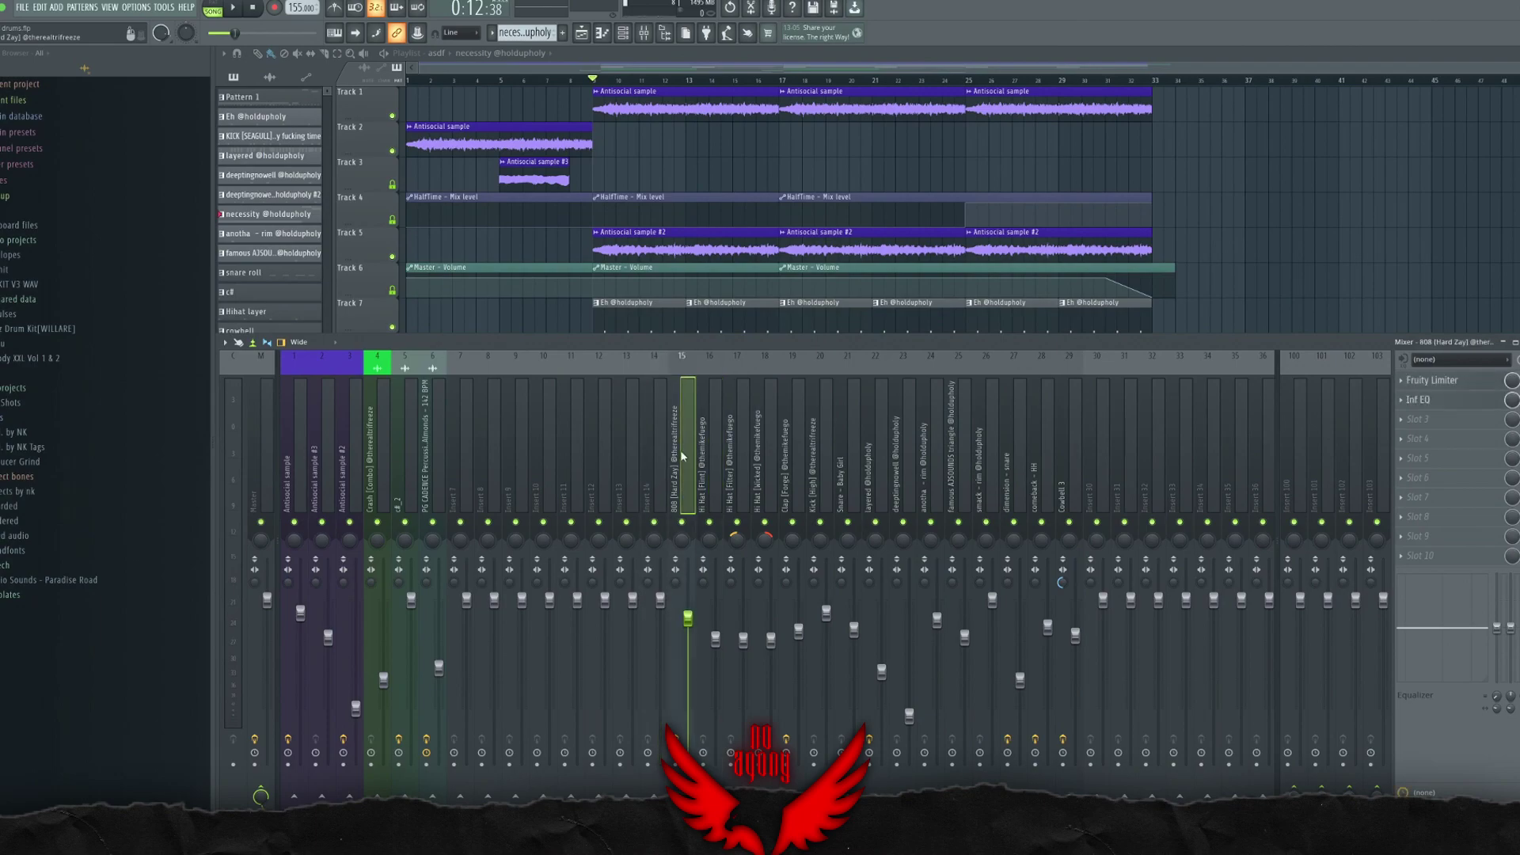
key("F9")
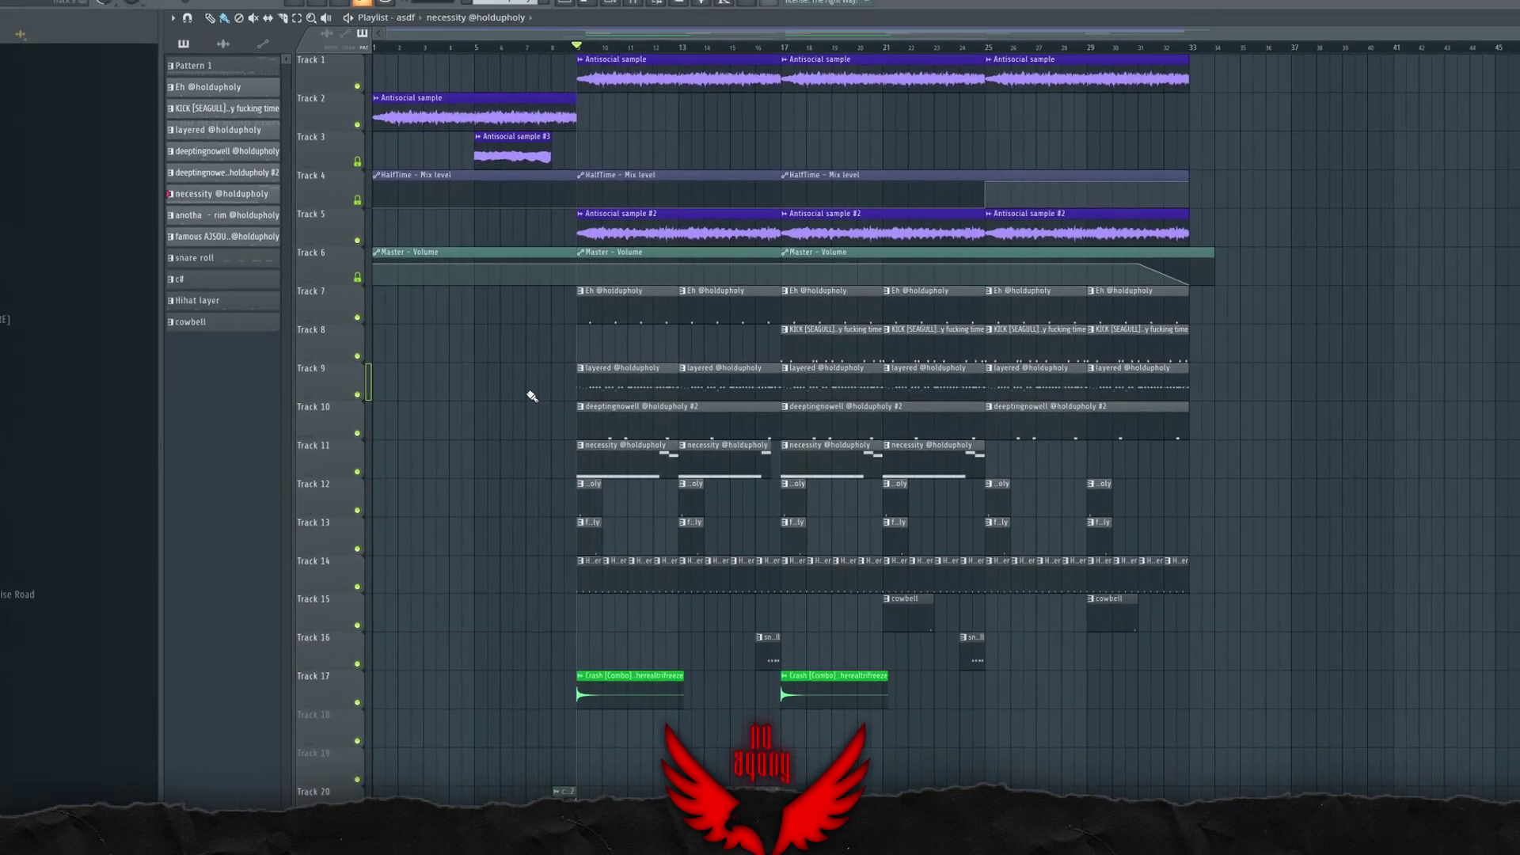